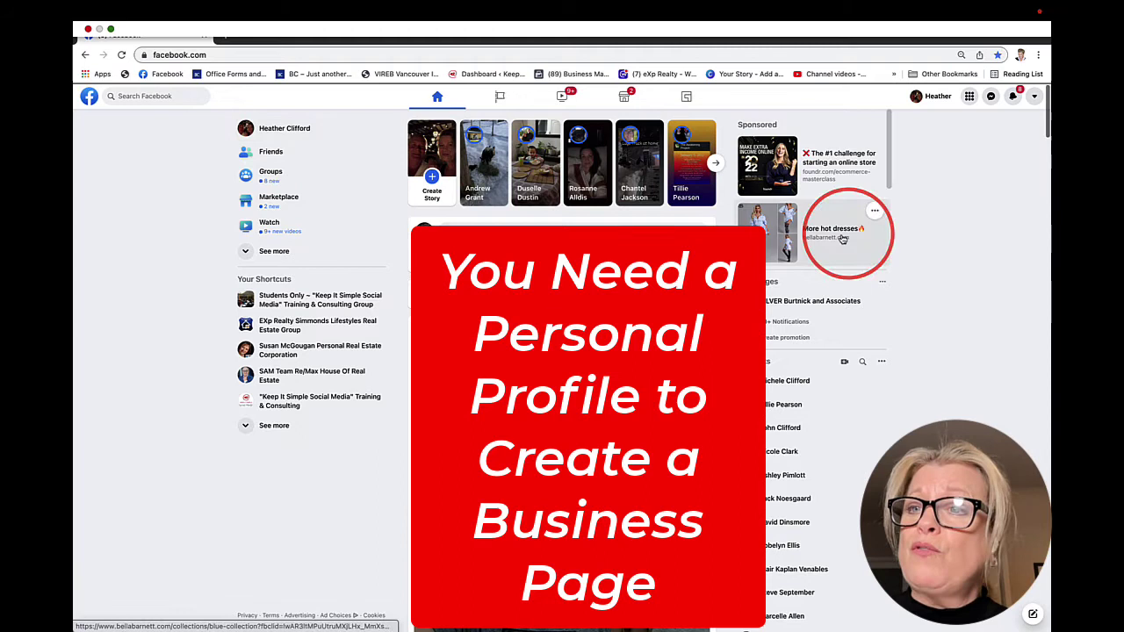
Open Pages from the Facebook menu grid and begin creating a new Page
left_click(972, 102)
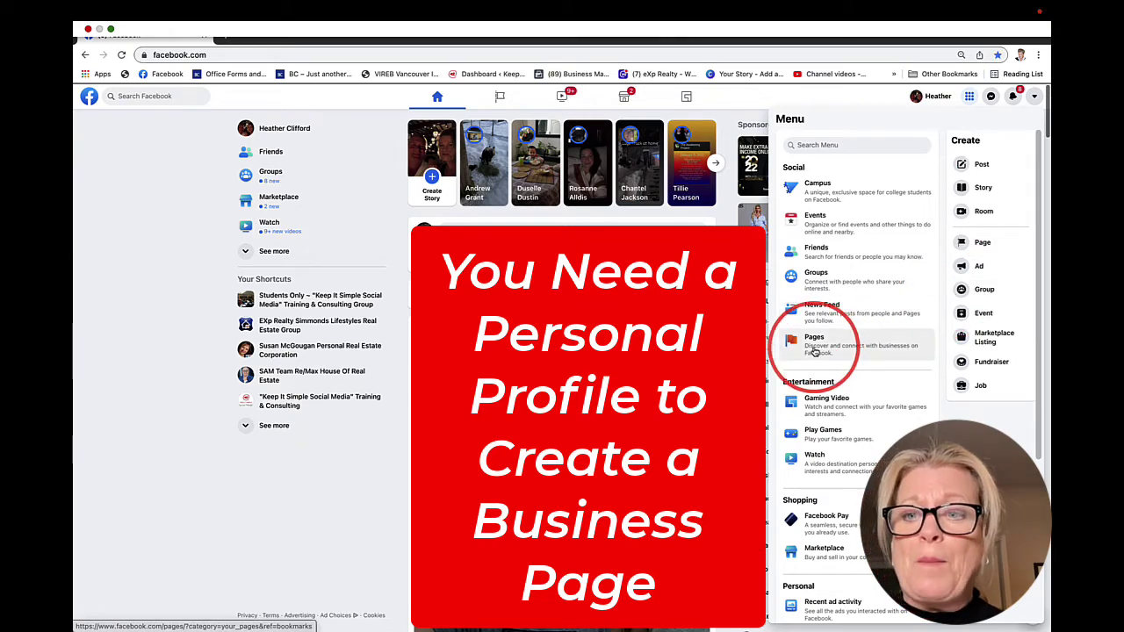
left_click(813, 351)
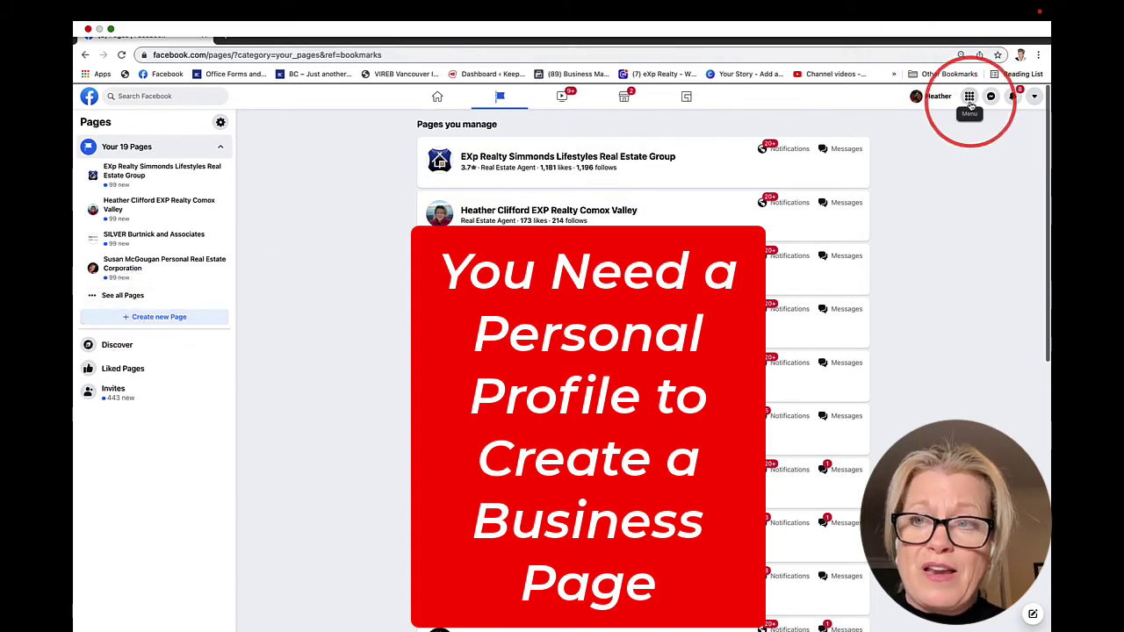
left_click(146, 319)
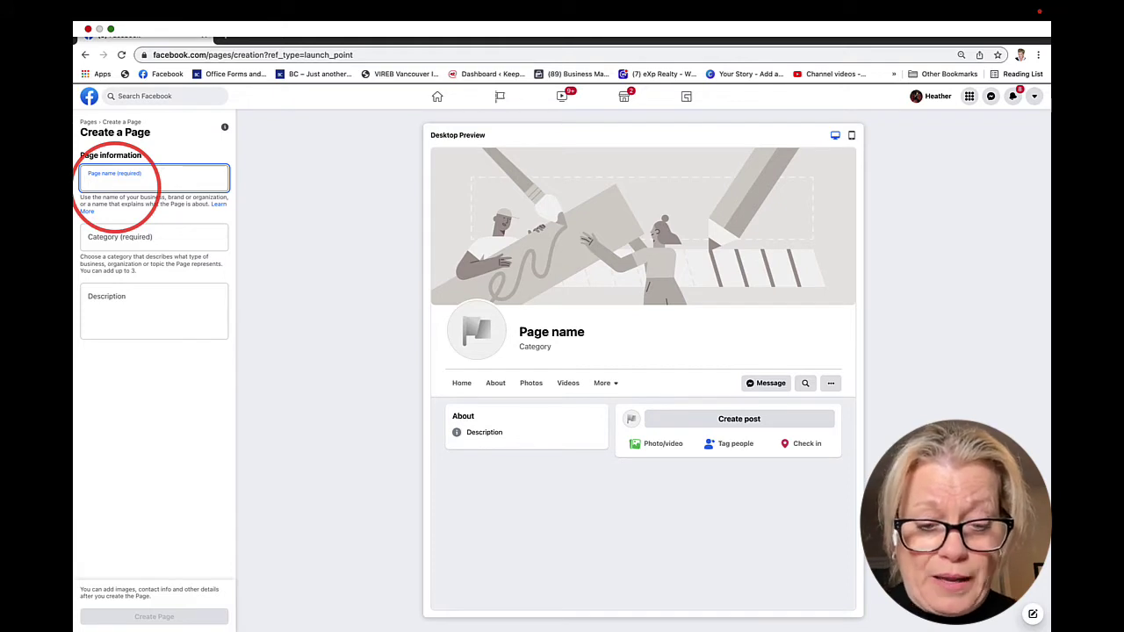
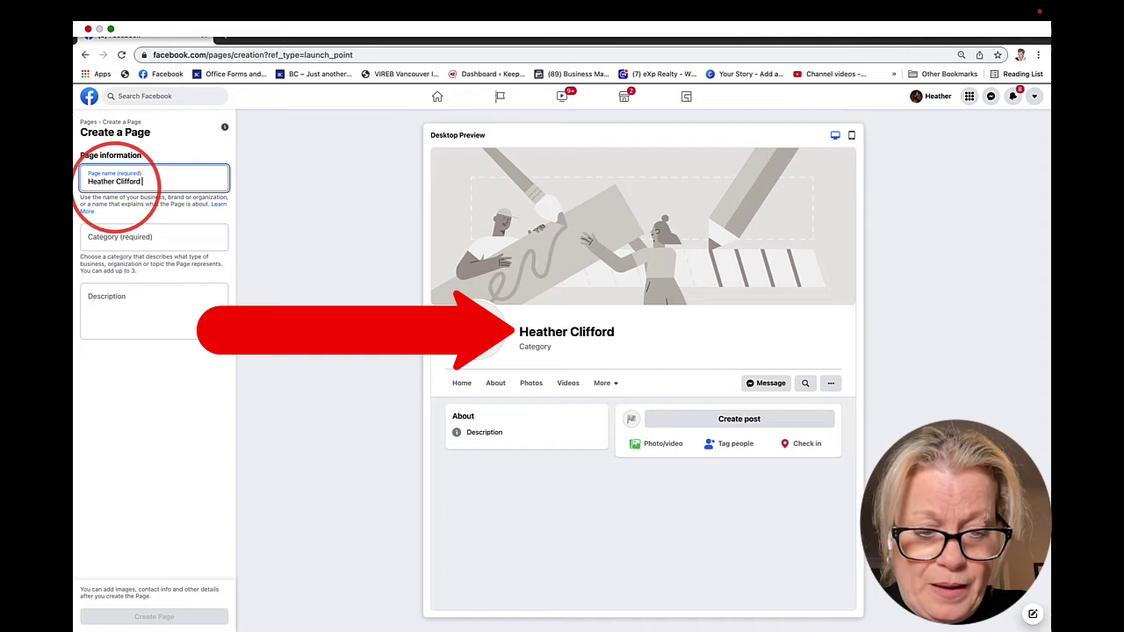
Enter the agent's full name followed by 'ABC Realty' as the Page name
type(" ABC")
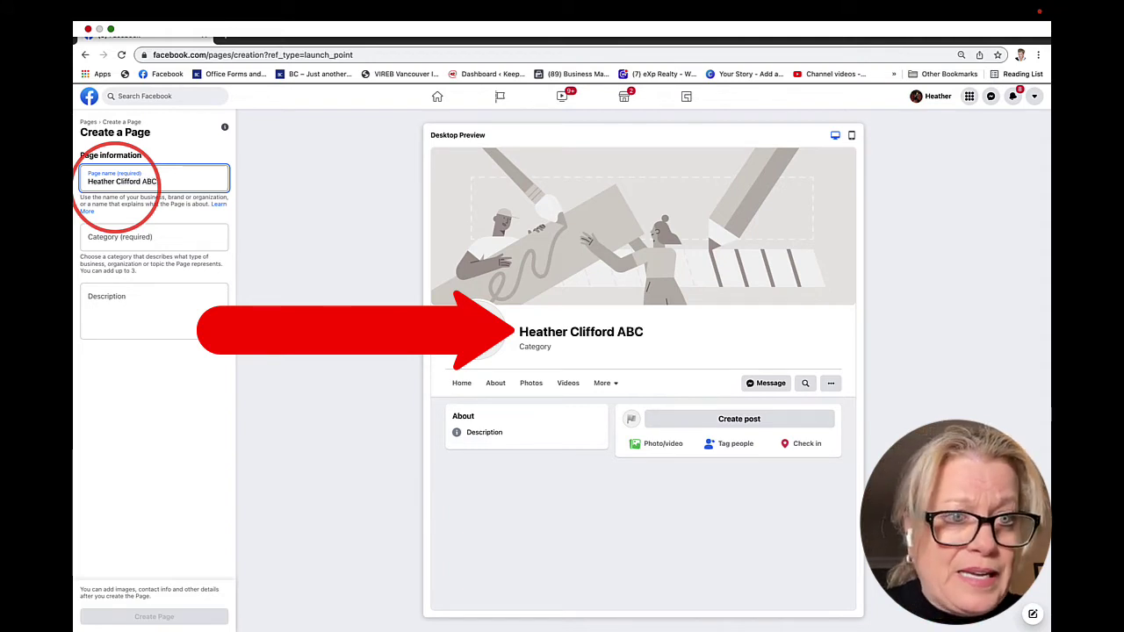
type(" Realty")
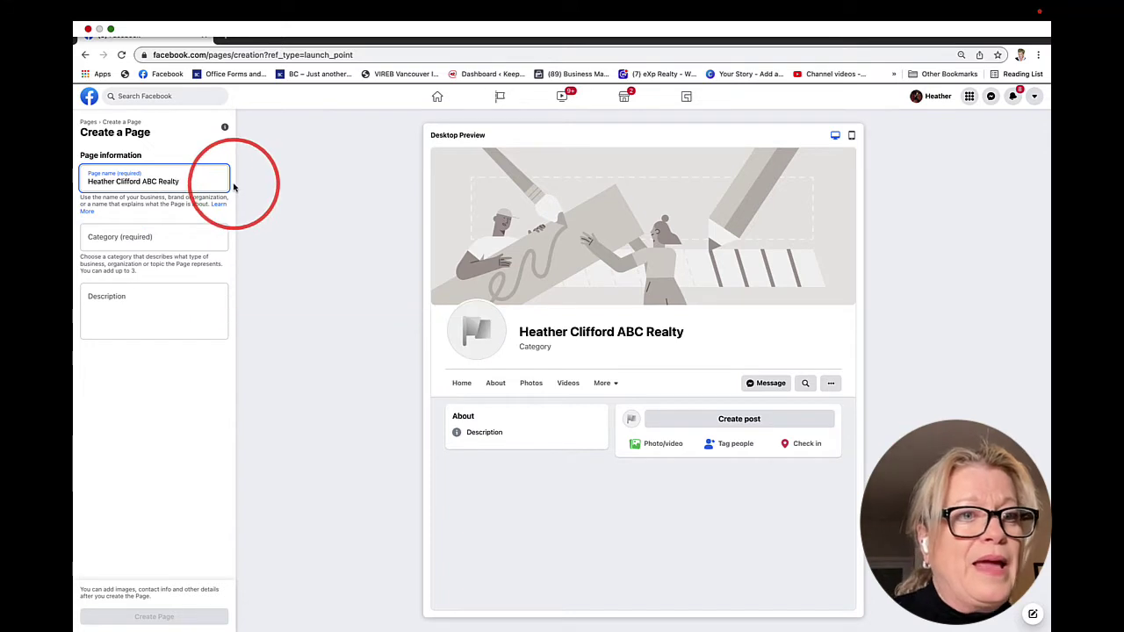
Add Real Estate Agent, Real Estate Service and Real Estate Company as the Page categories
left_click(117, 240)
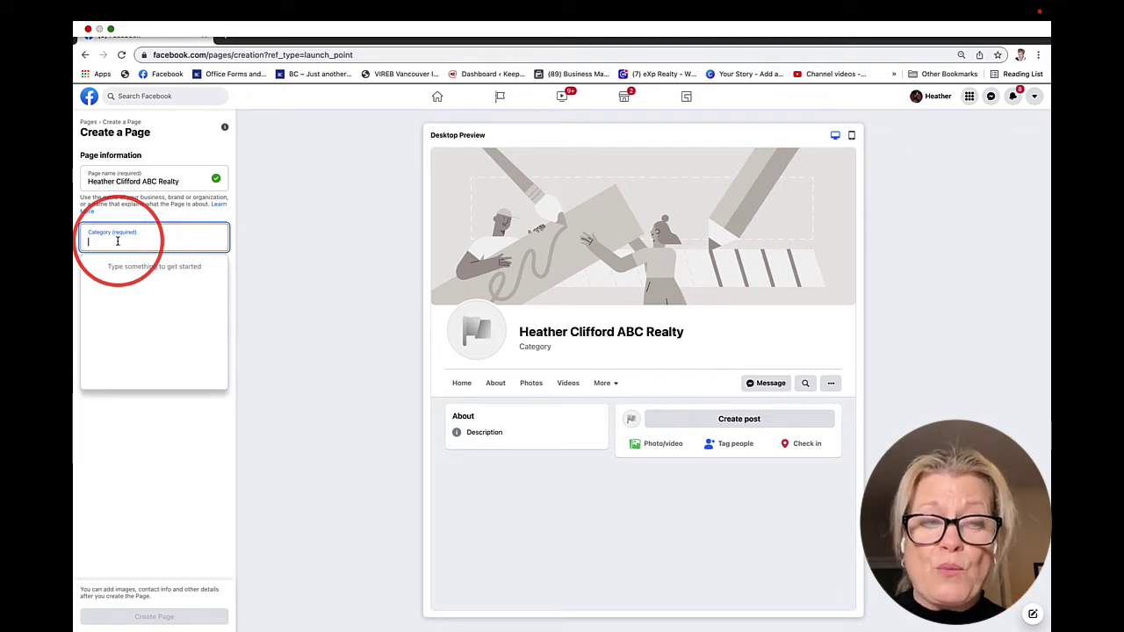
type("real ")
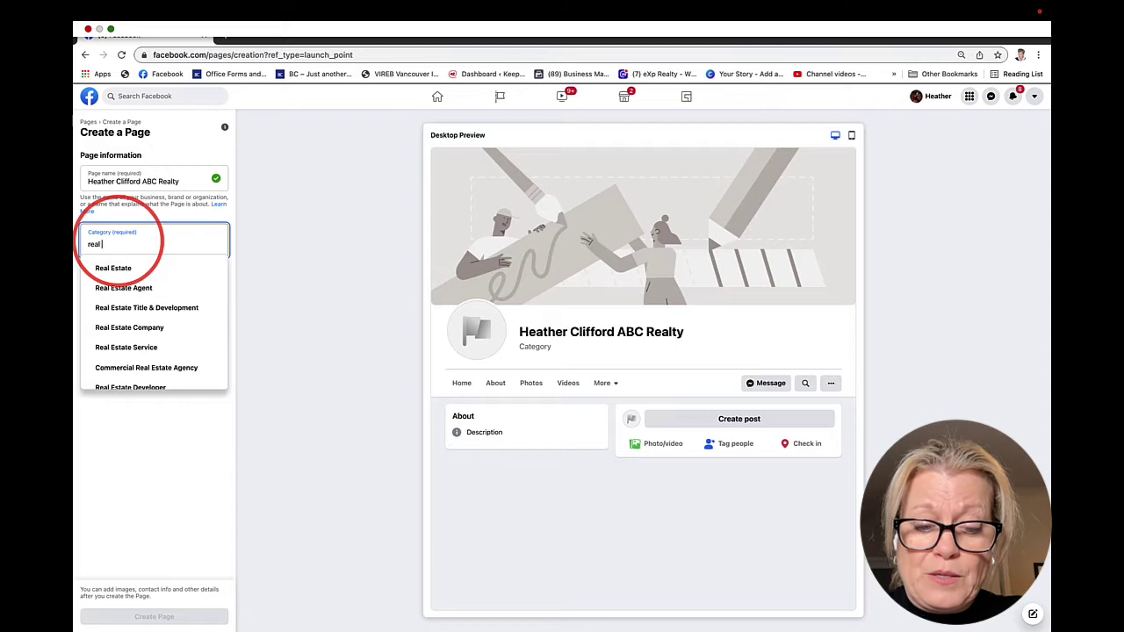
type("estate")
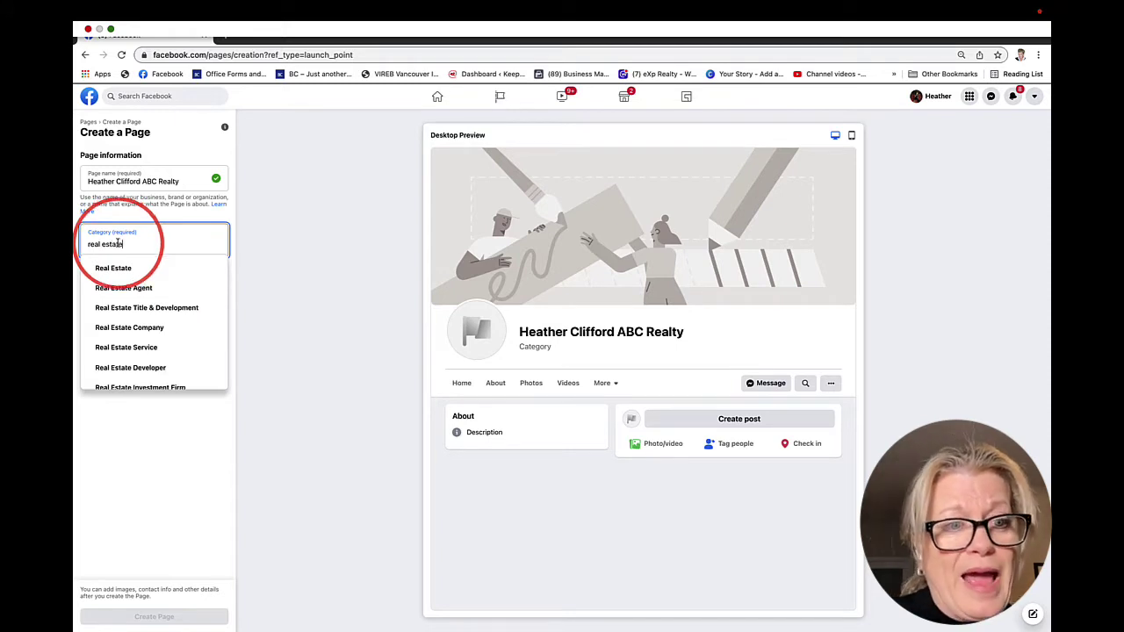
left_click(119, 288)
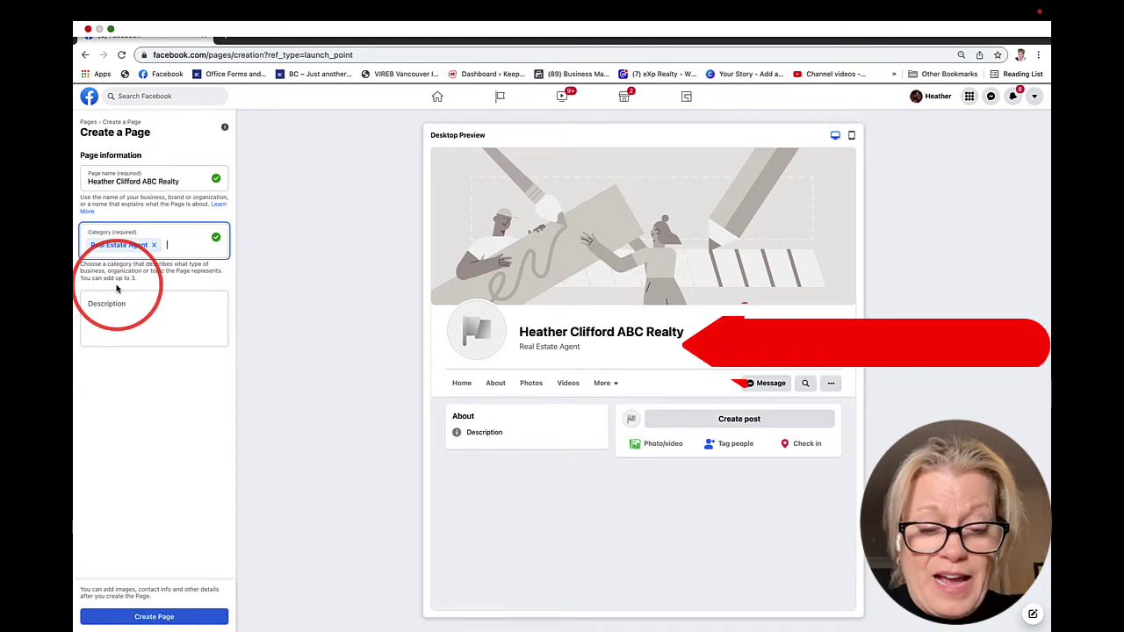
type("real es")
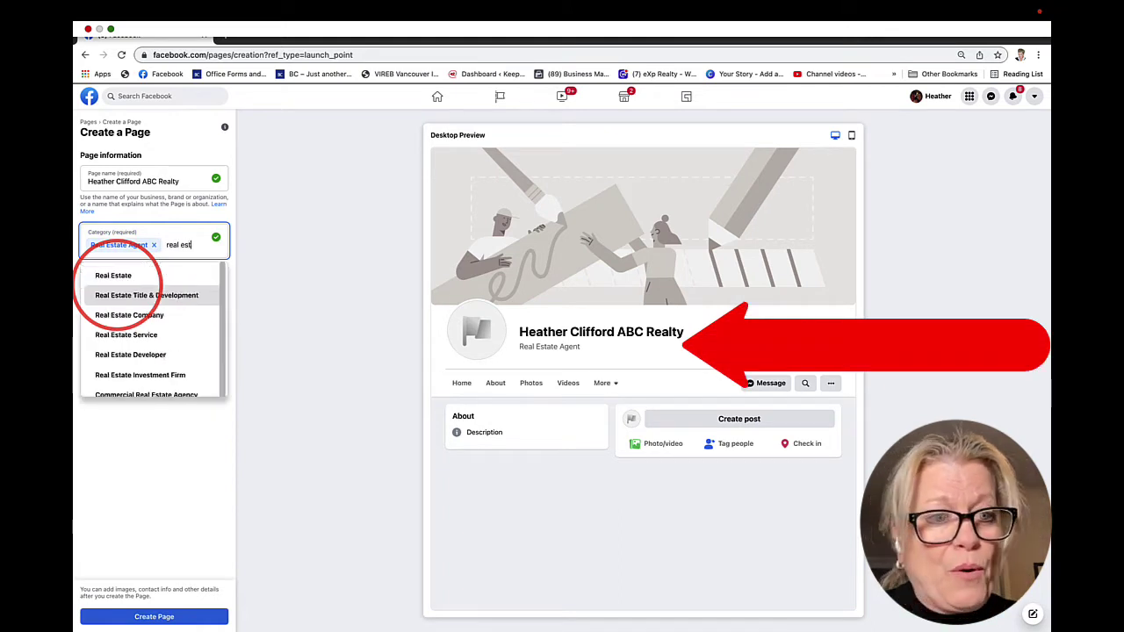
type("t")
left_click(126, 335)
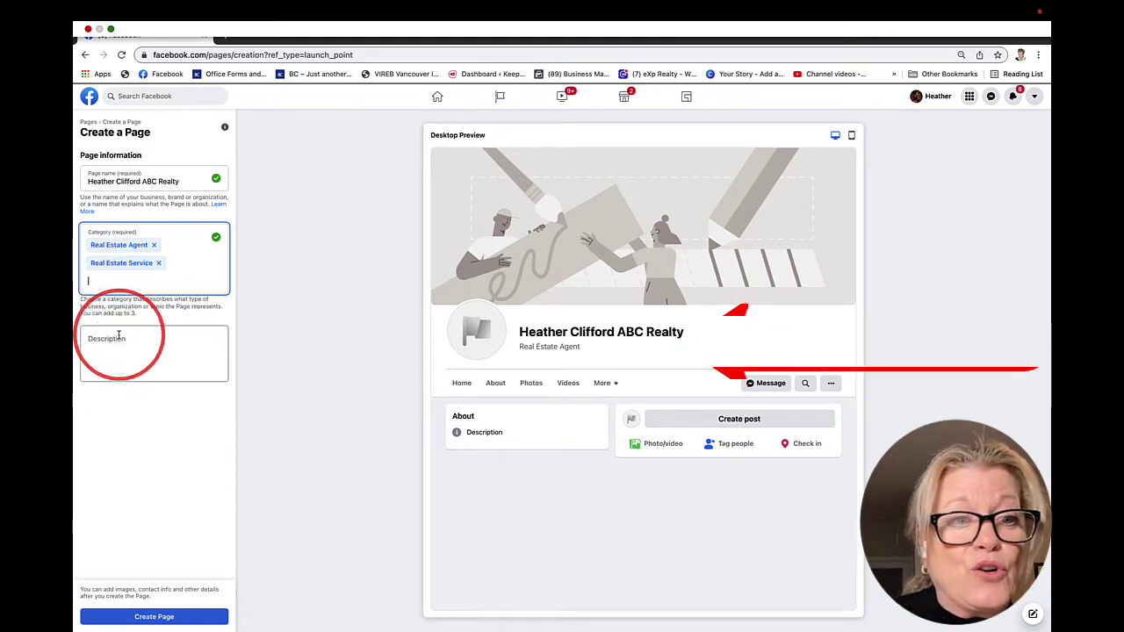
type("real")
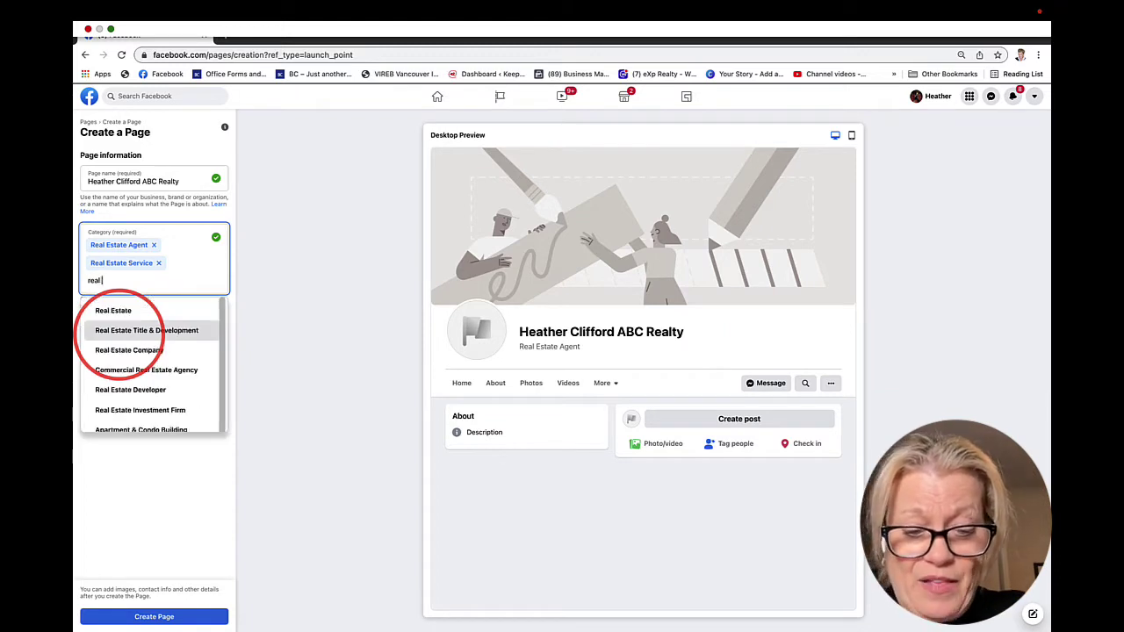
type(" estate")
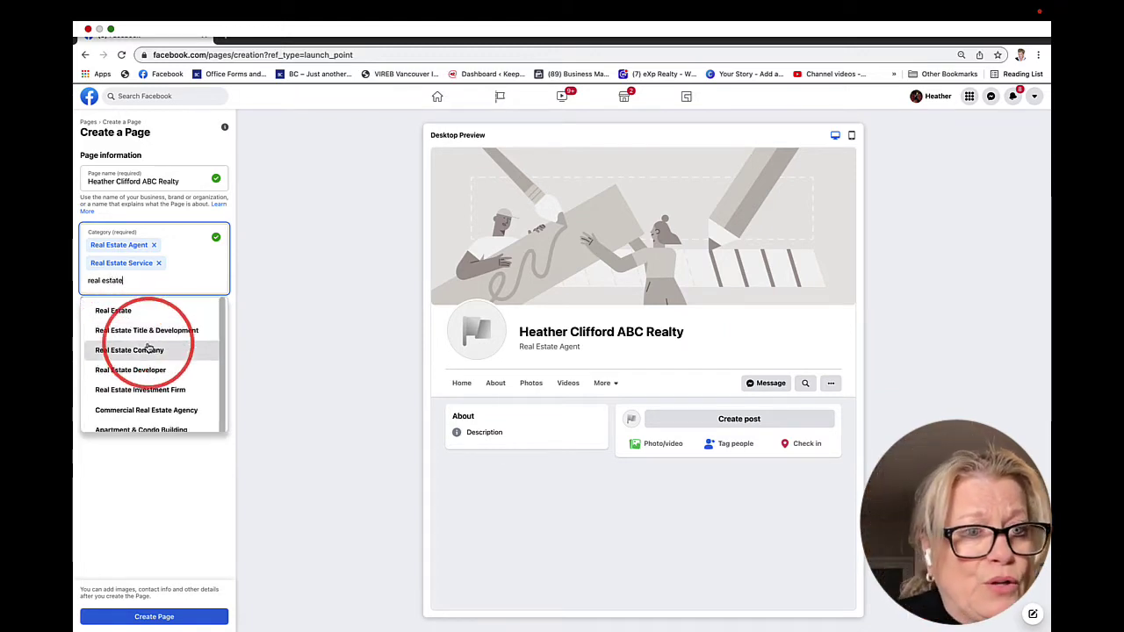
scroll(142, 376, "down", 1)
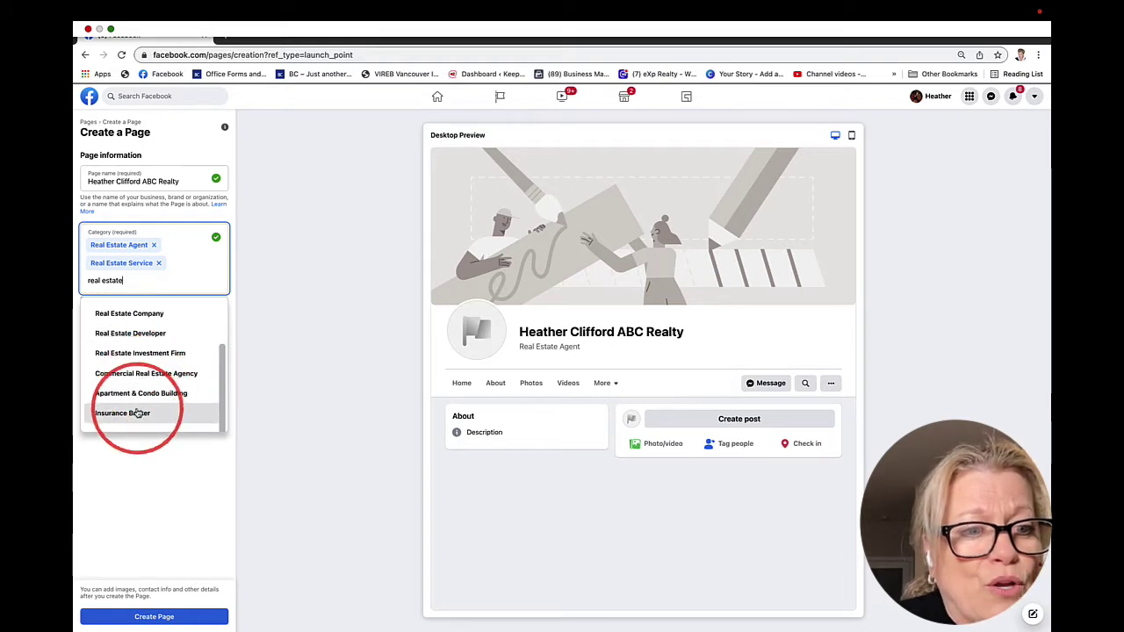
left_click(129, 314)
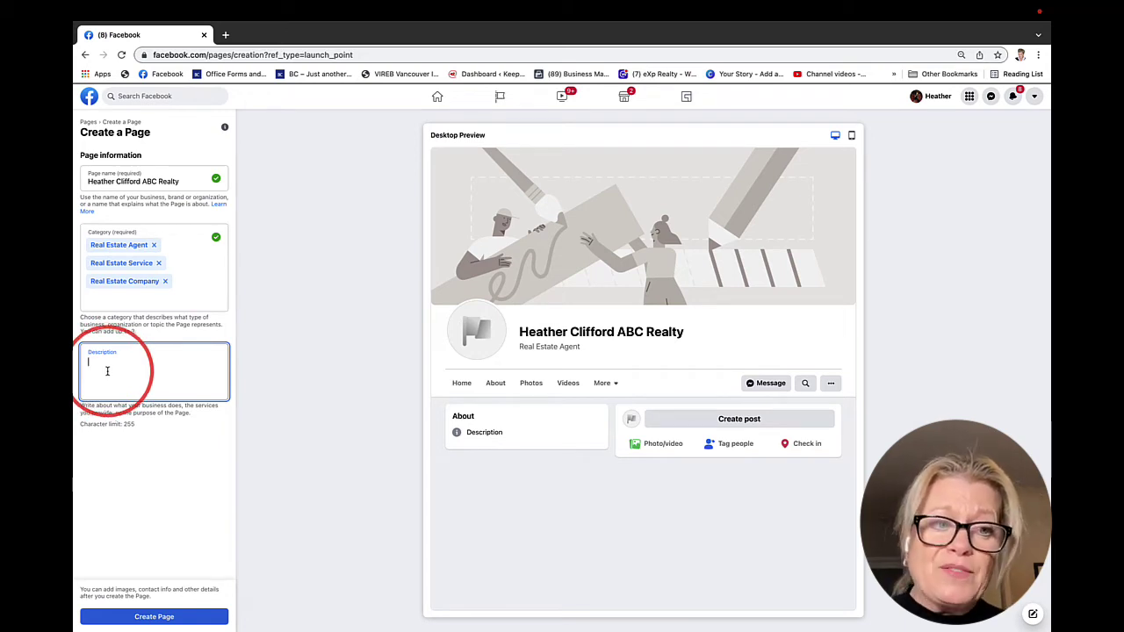
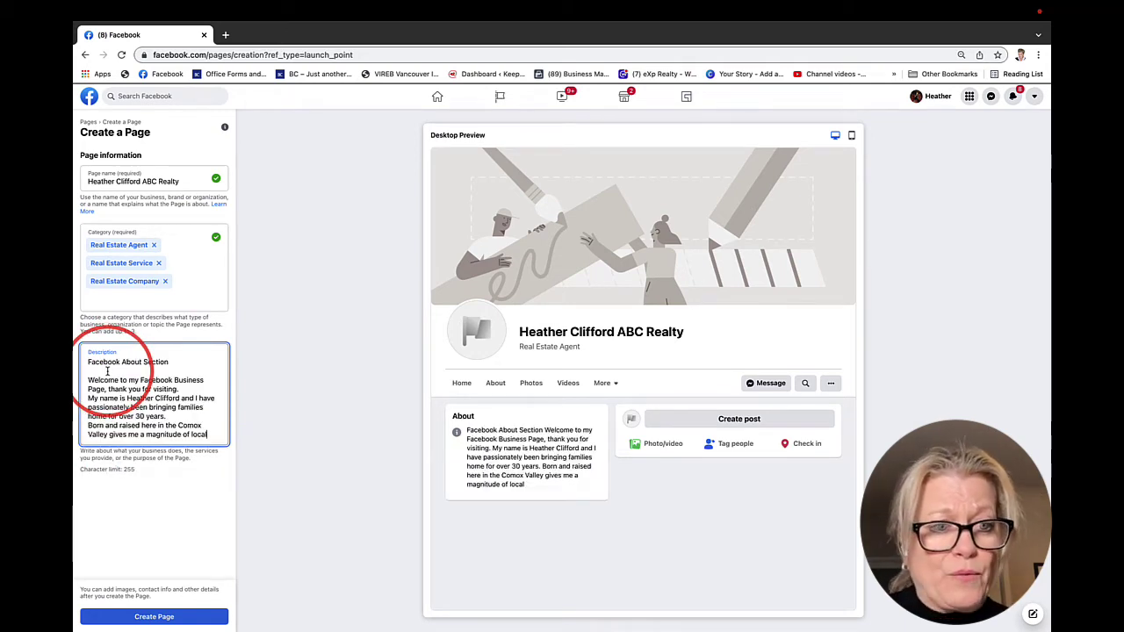
Paste the description, delete its heading line, and replace the last sentence with a phone 'Call' line
left_click_drag(169, 362, 87, 363)
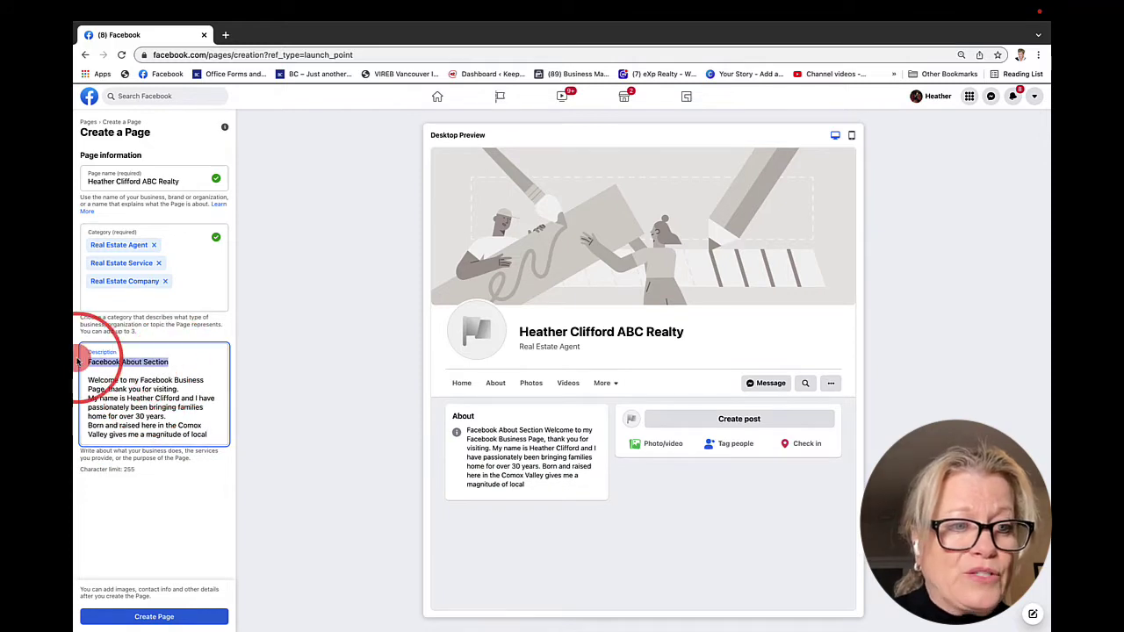
key("BackSpace")
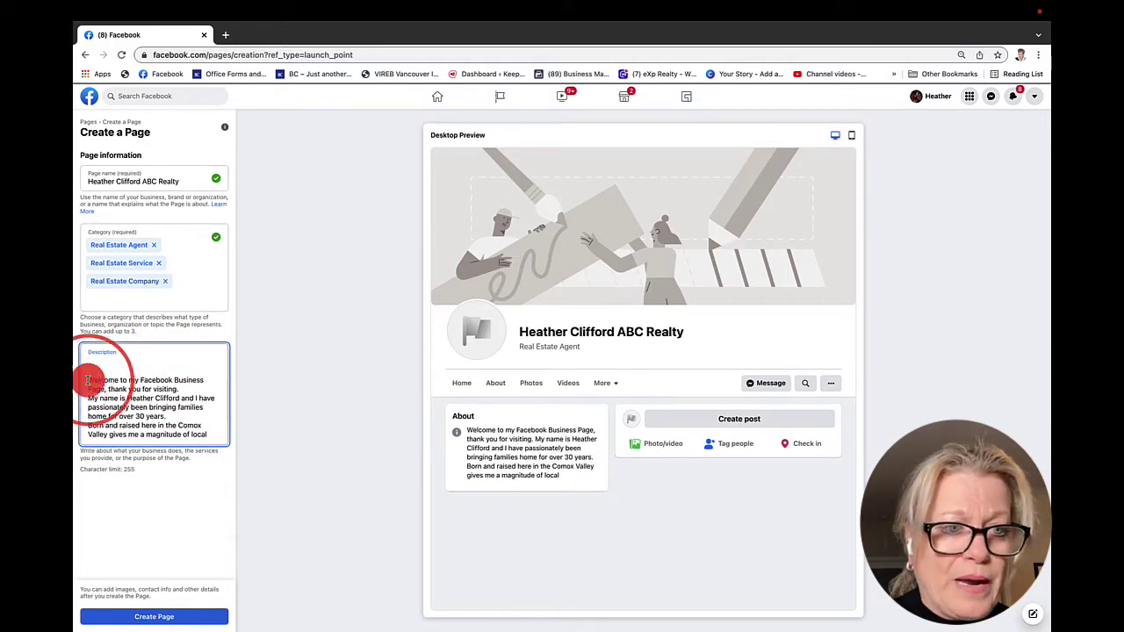
key("BackSpace")
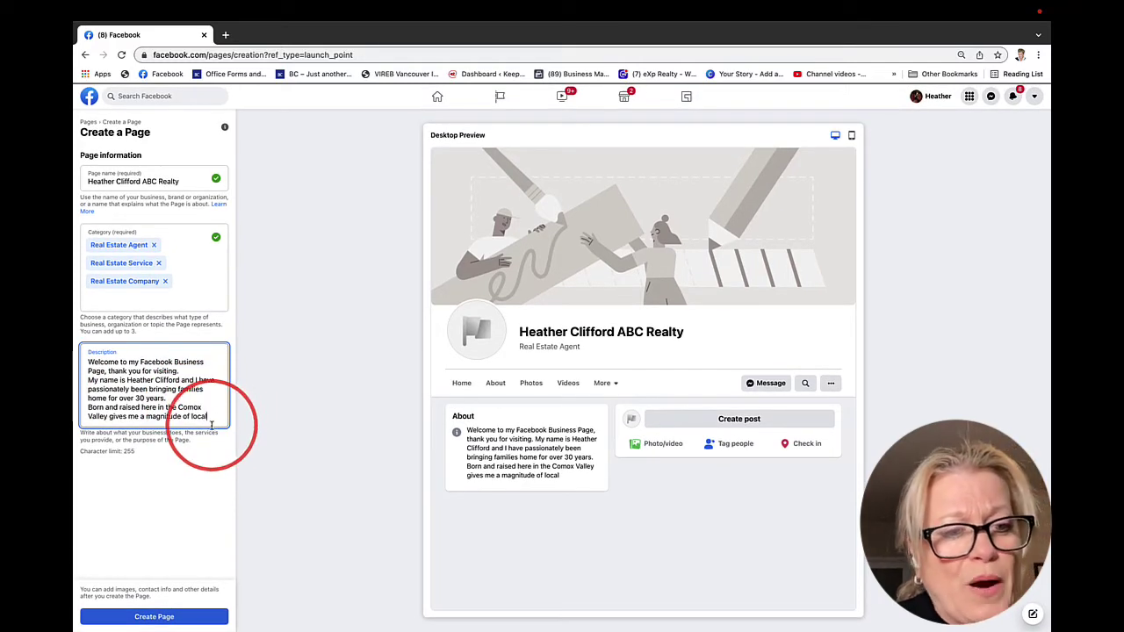
left_click_drag(209, 416, 86, 407)
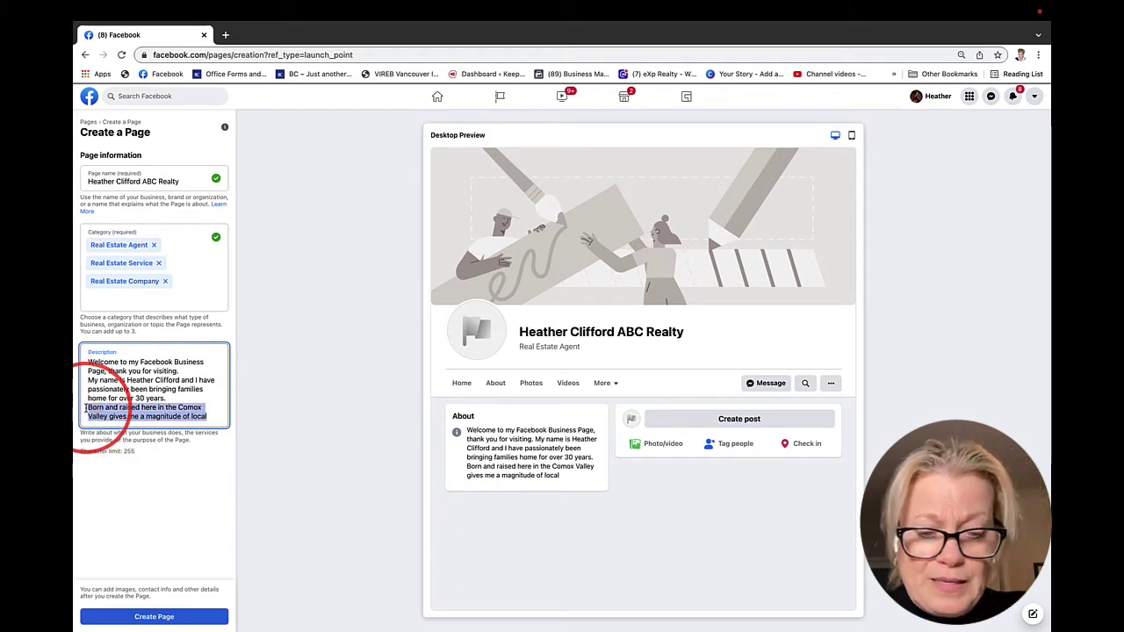
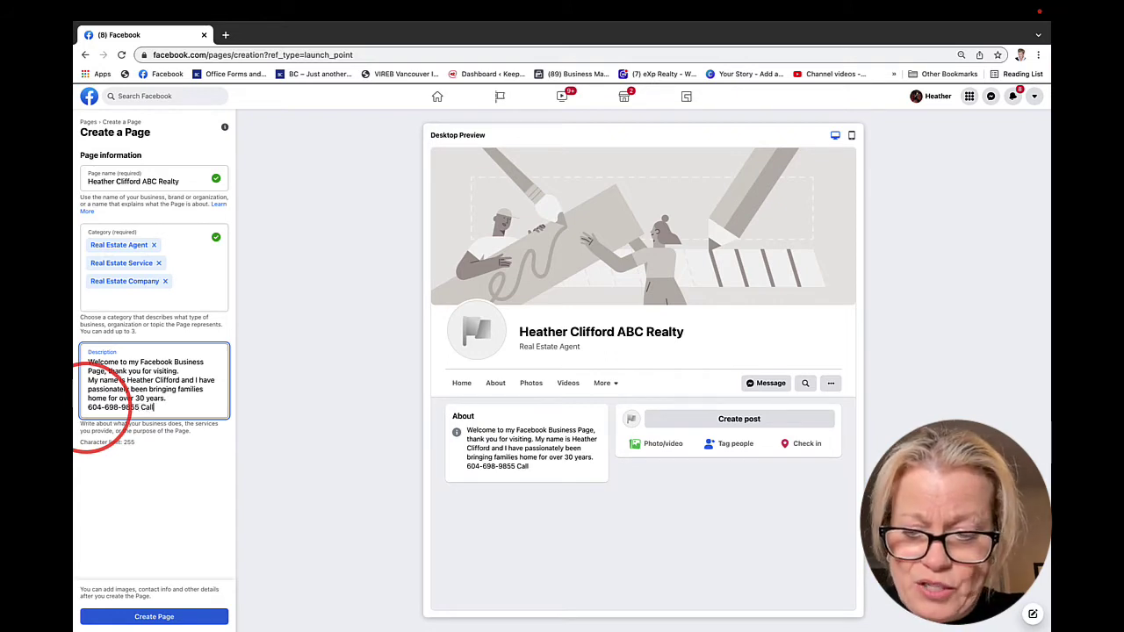
type(" Call")
key("Return")
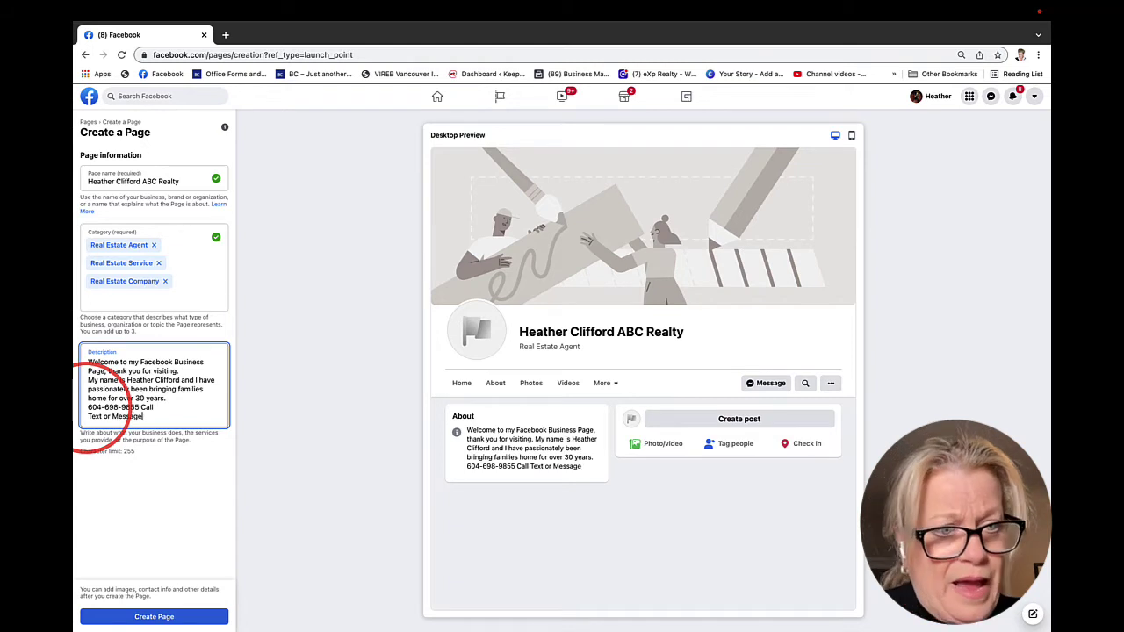
Add an emoji after 'Text or Message' and a phone emoji before the number
key("ctrl+super+space")
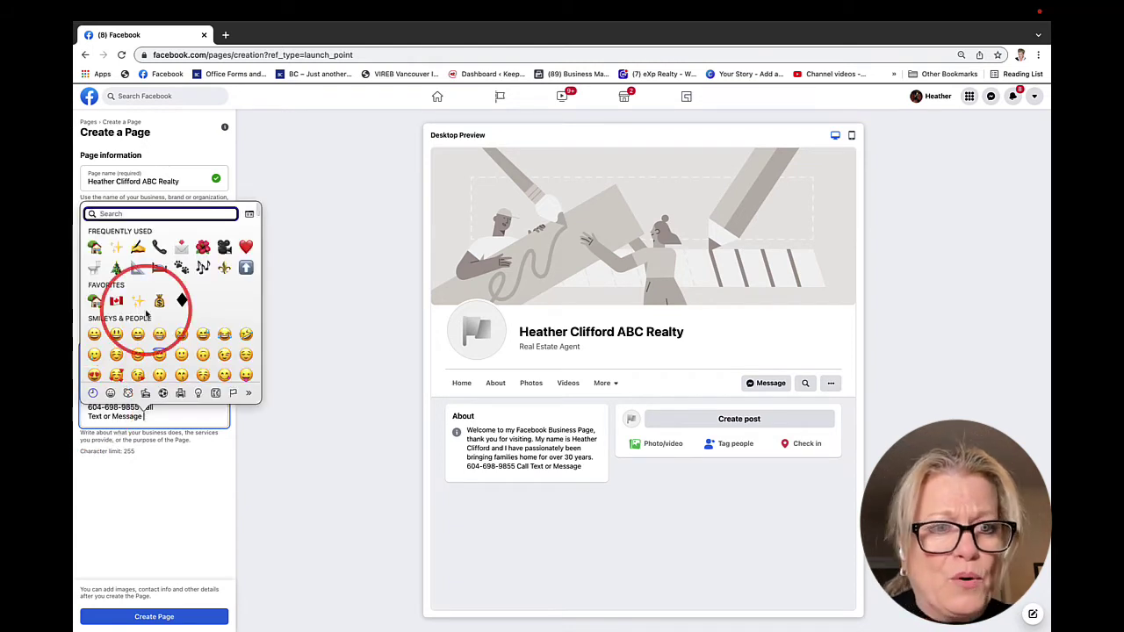
left_click(181, 248)
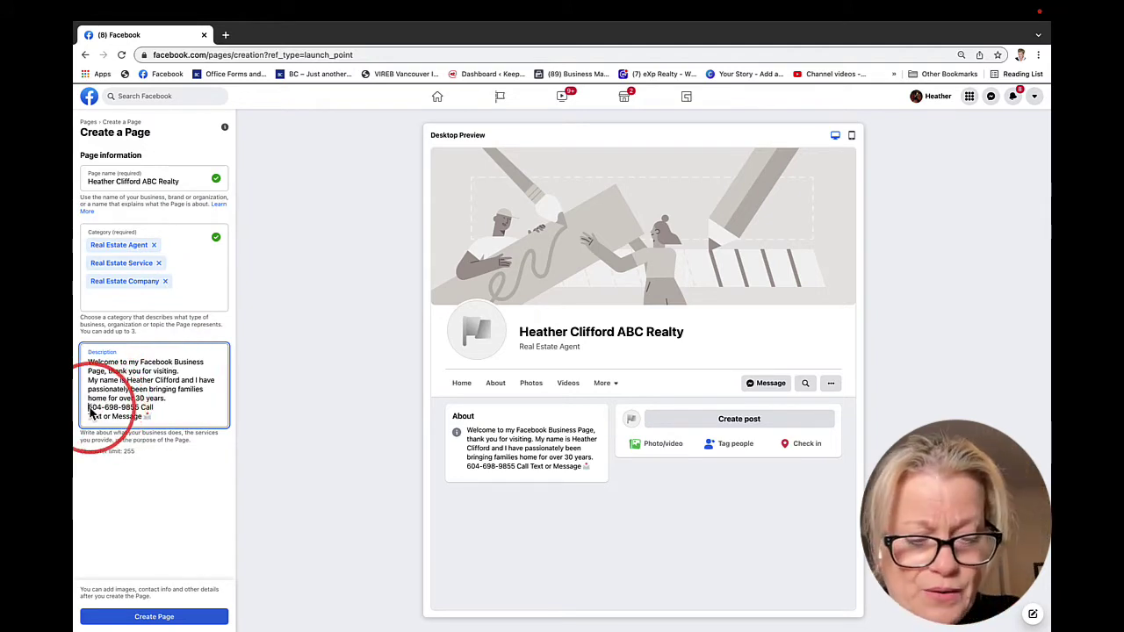
left_click(91, 409)
key("ctrl+super+space")
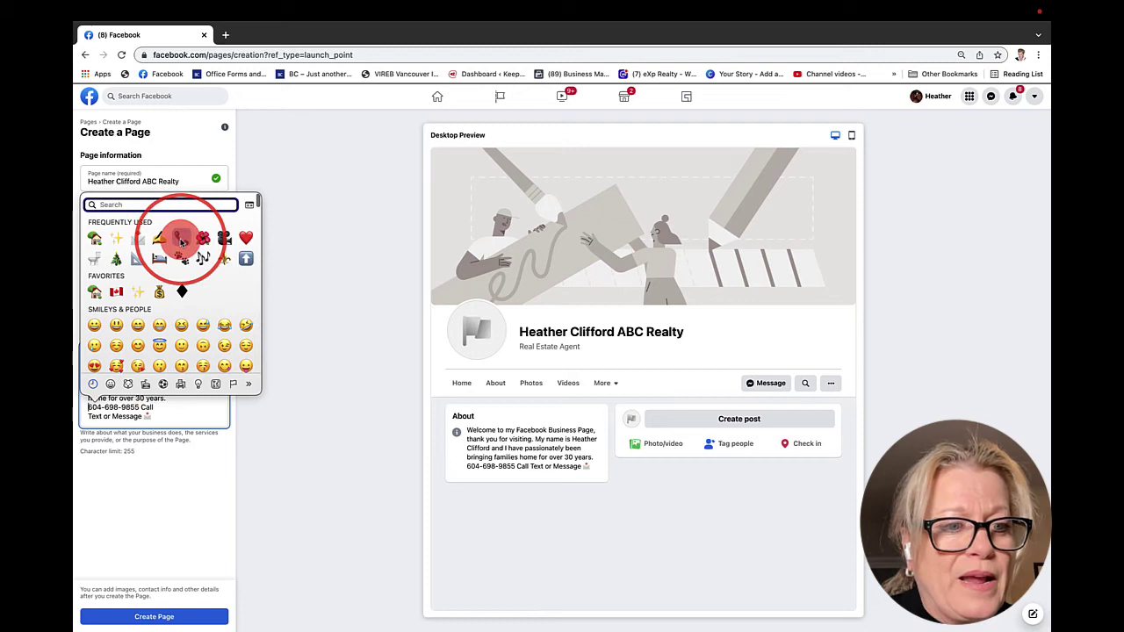
left_click(181, 242)
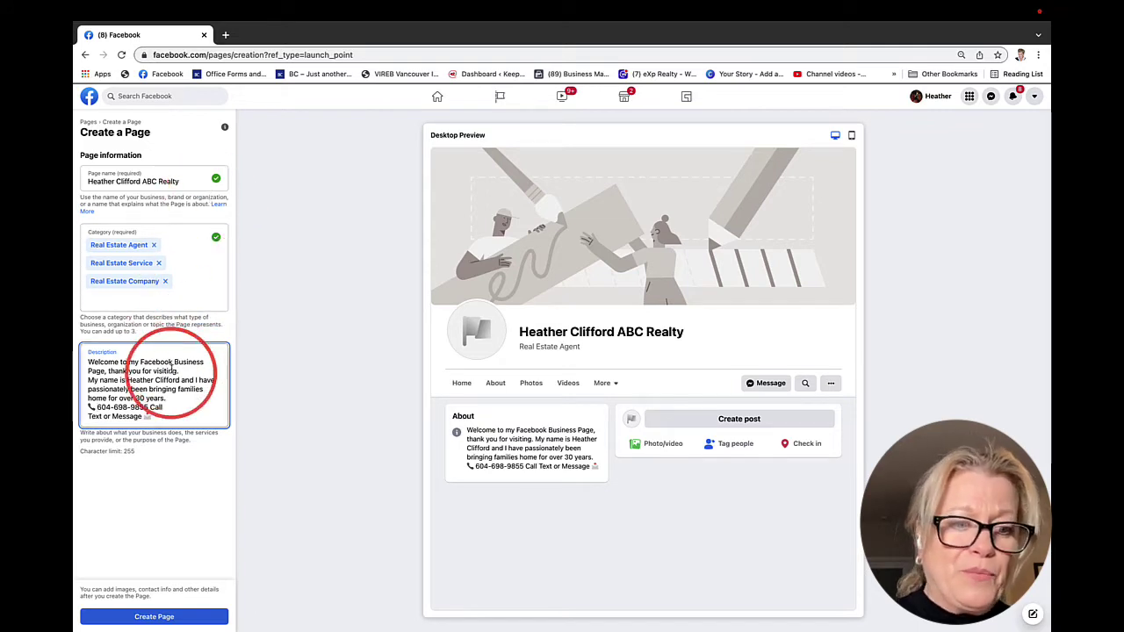
scroll(167, 513, "down", 1)
scroll(167, 513, "up", 1)
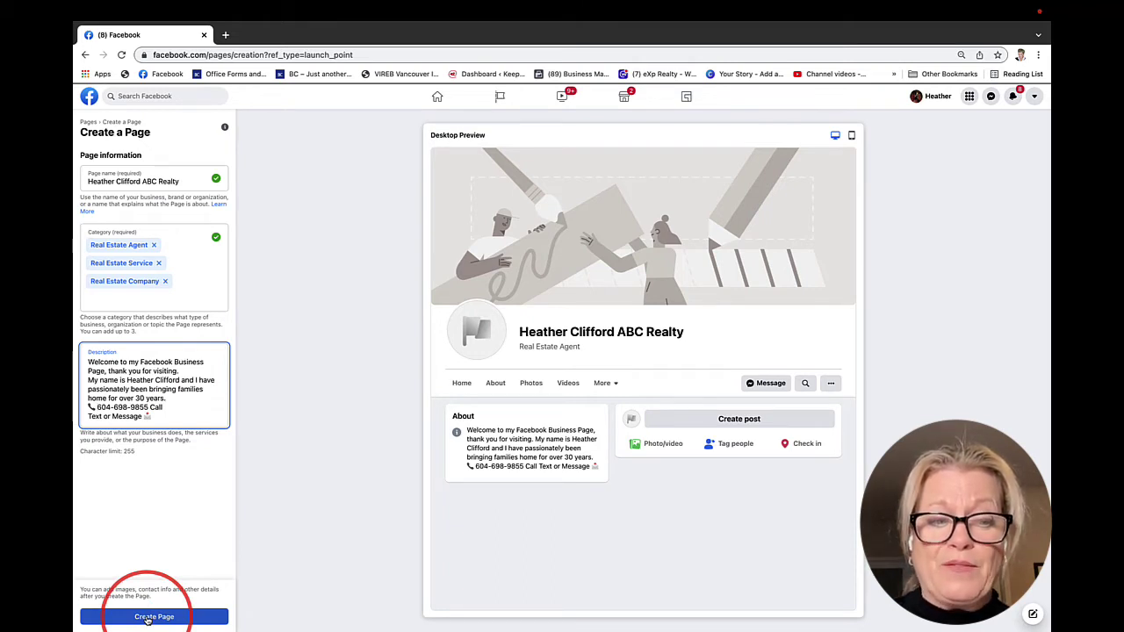
Create the Page and add the 170 x 180 px HC logo from the Facebook Page folder as profile photo
left_click(147, 618)
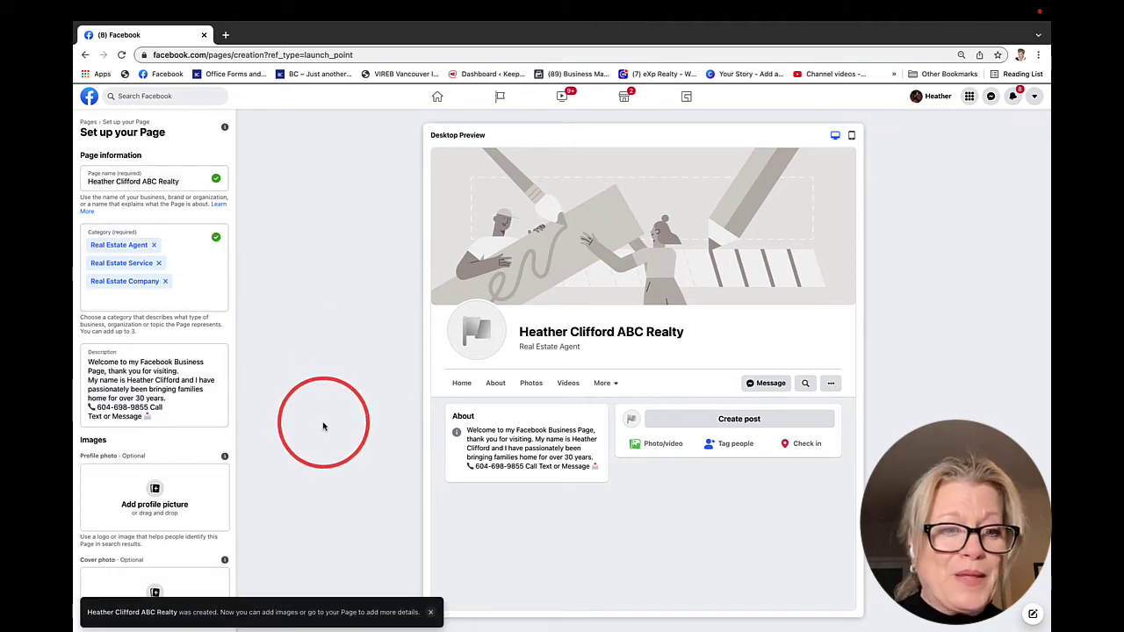
scroll(201, 451, "down", 3)
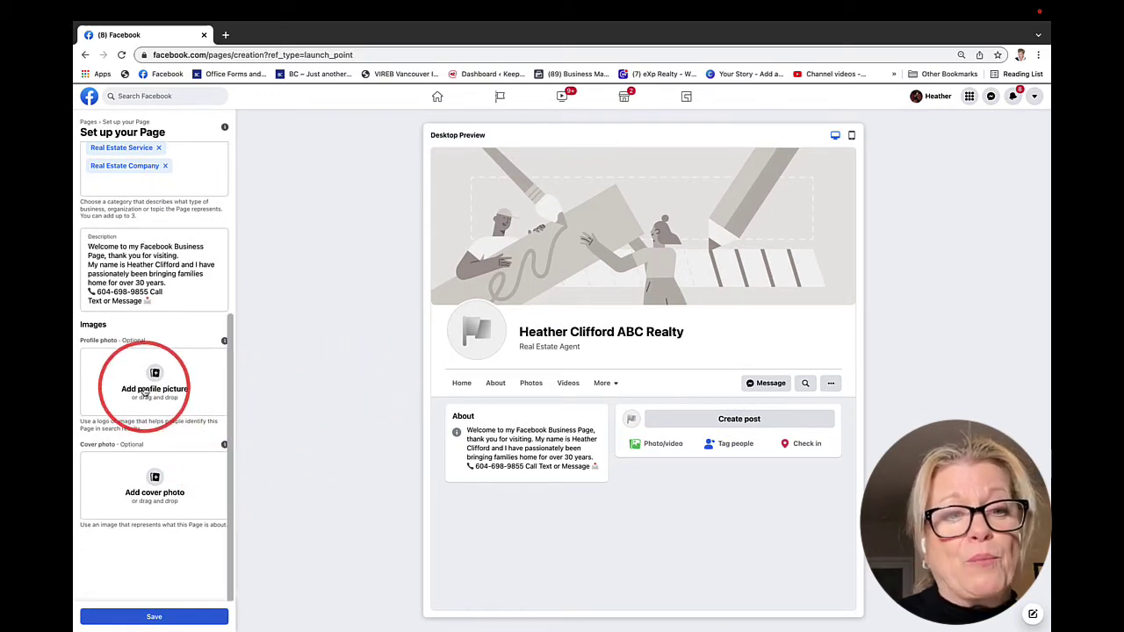
left_click(154, 380)
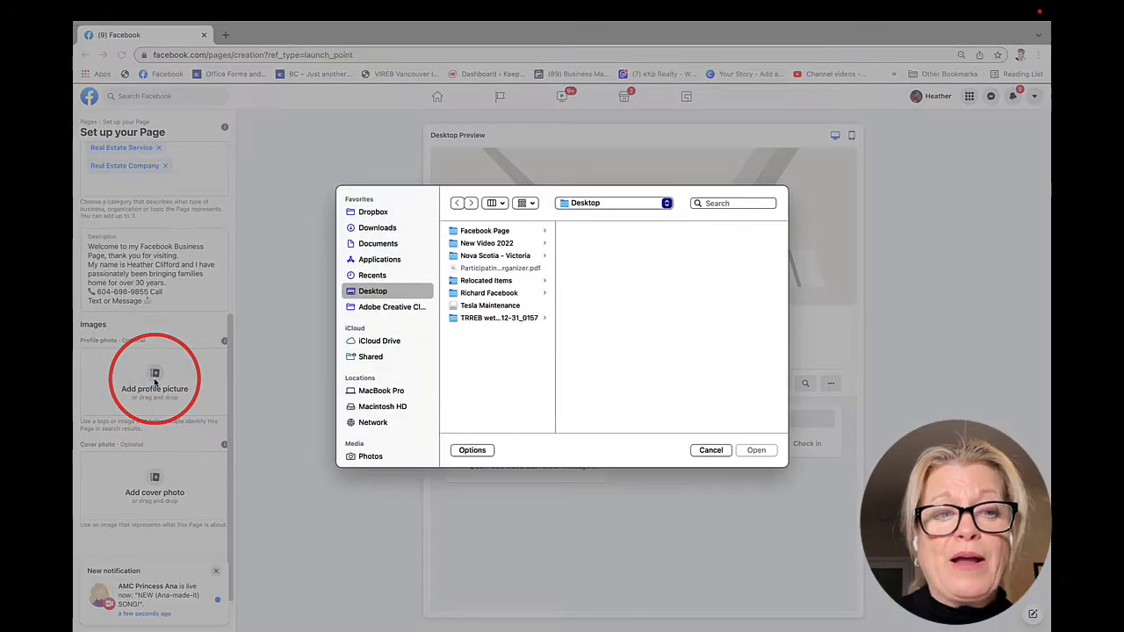
left_click(482, 231)
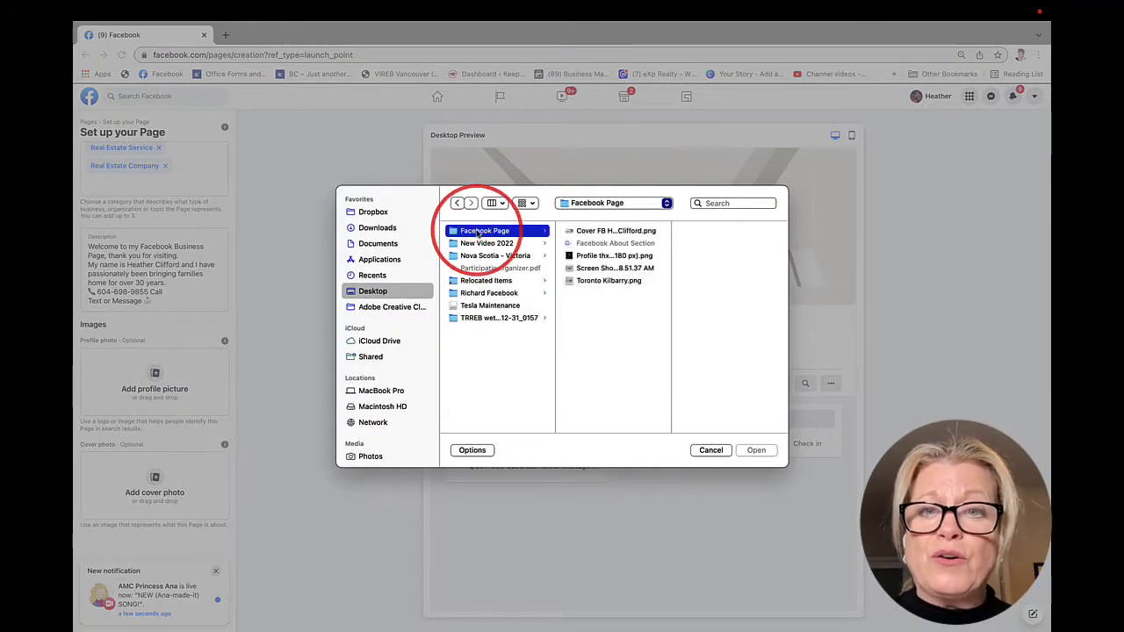
left_click(586, 256)
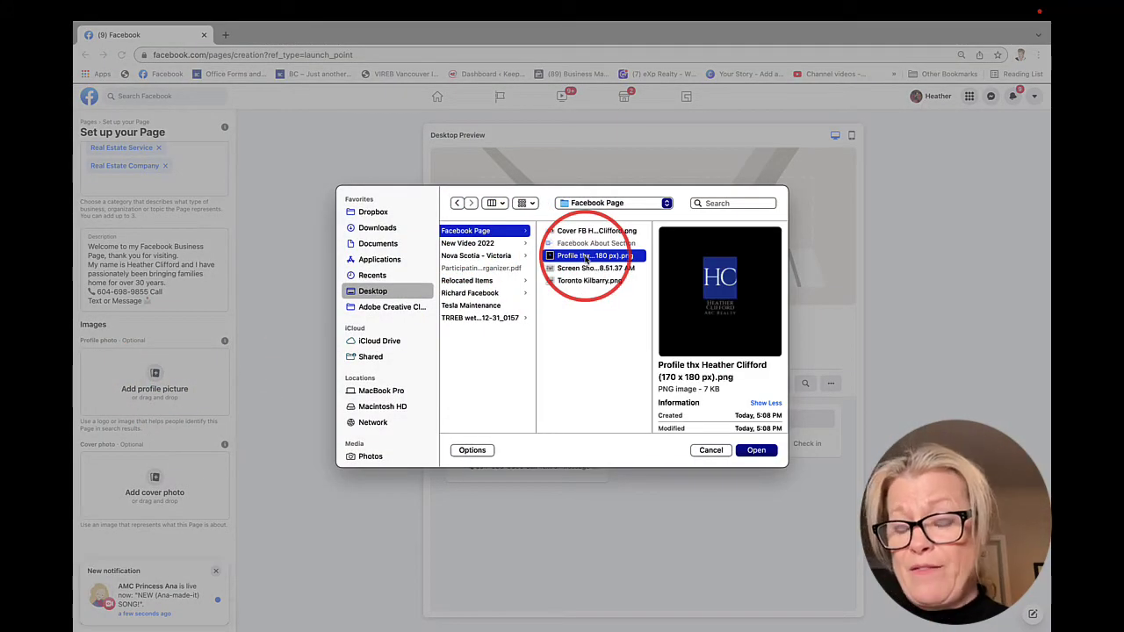
left_click(756, 453)
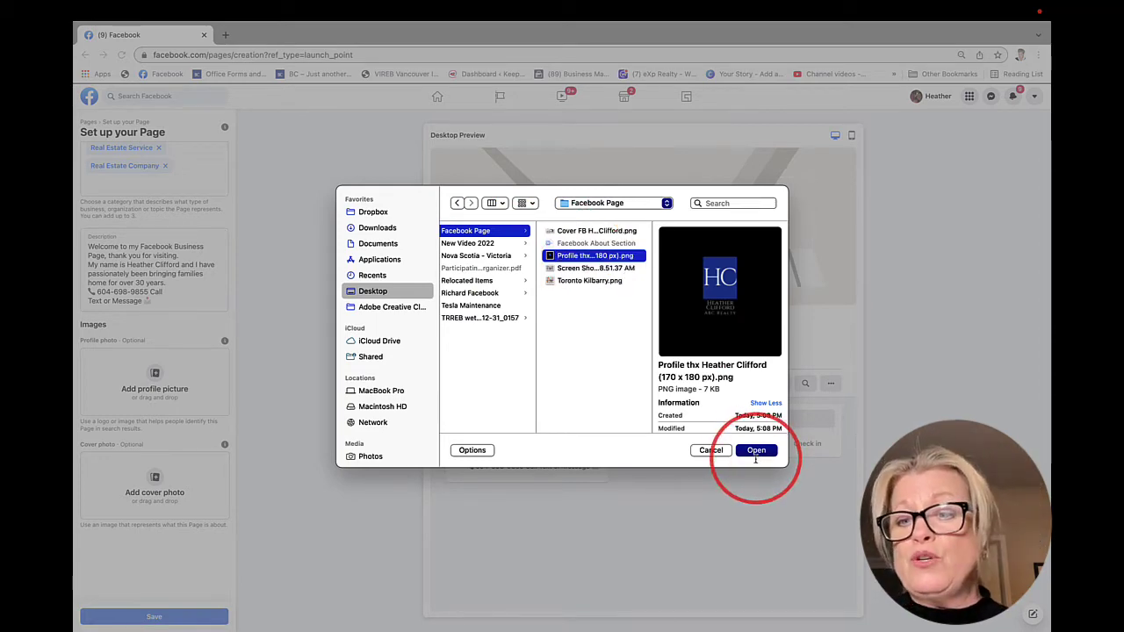
left_click(756, 450)
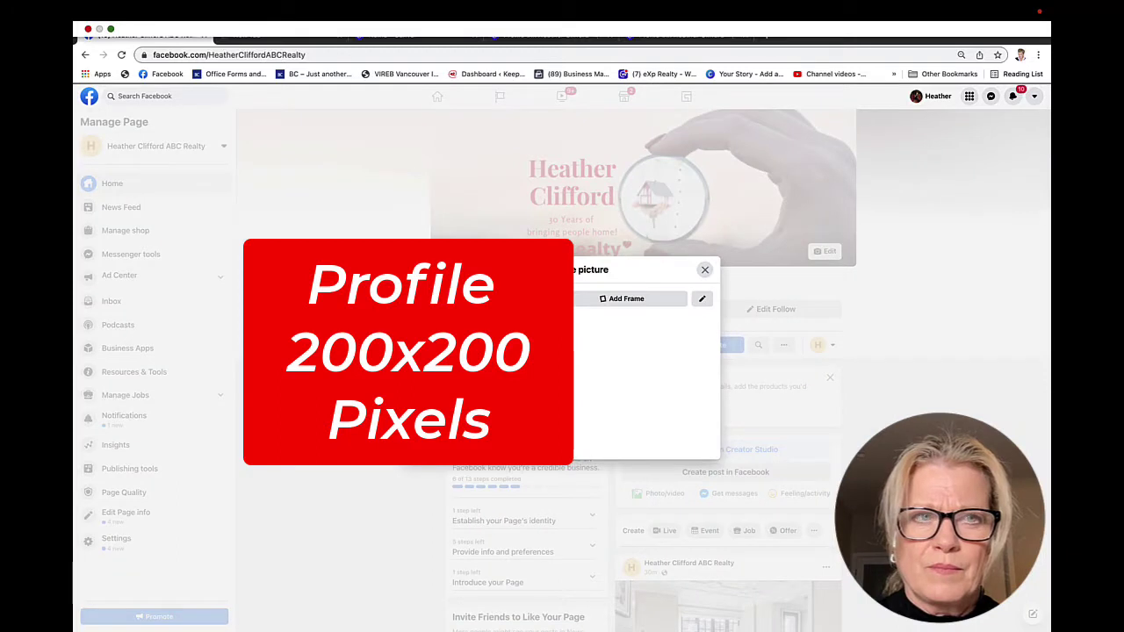
Upload the 200 x 200 px HC logo, center it in the circular crop, and save it
left_click(361, 418)
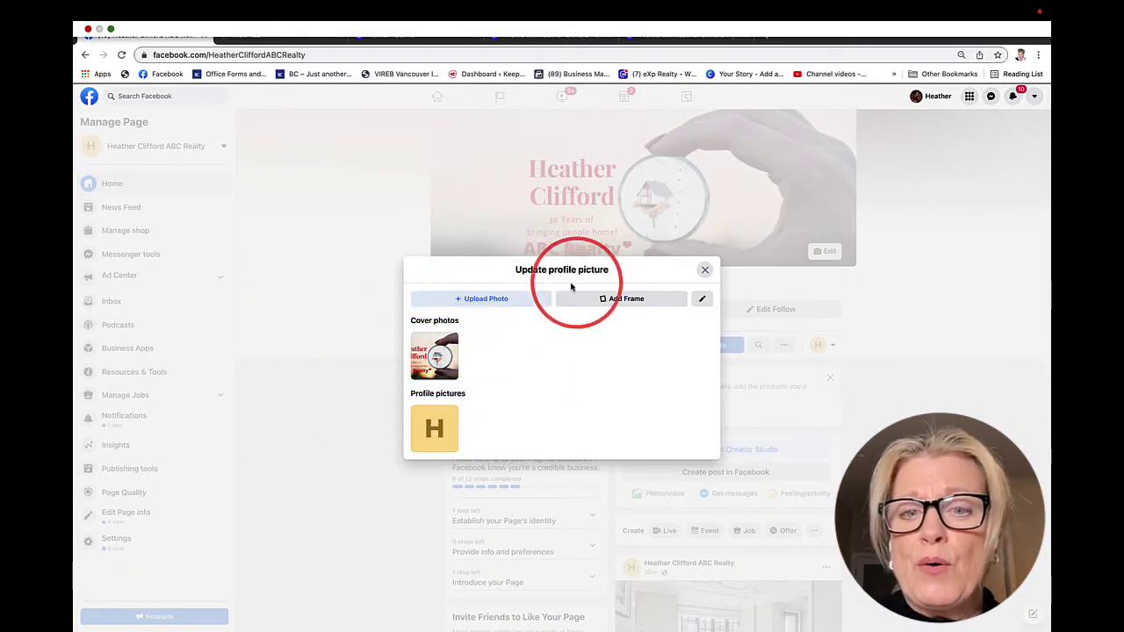
left_click(476, 300)
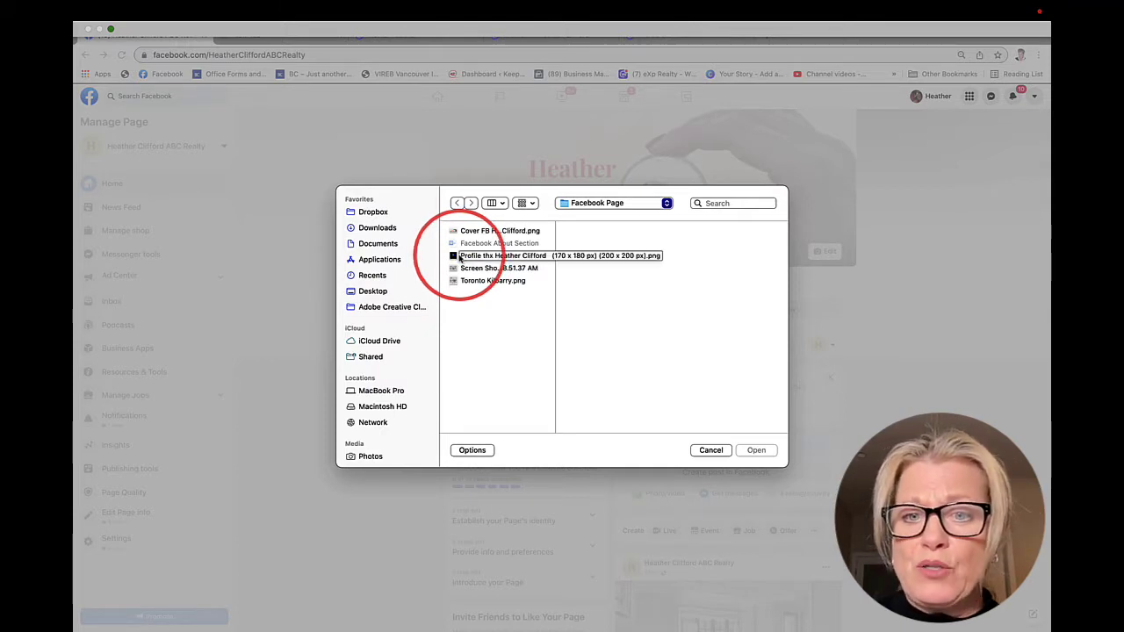
left_click(460, 256)
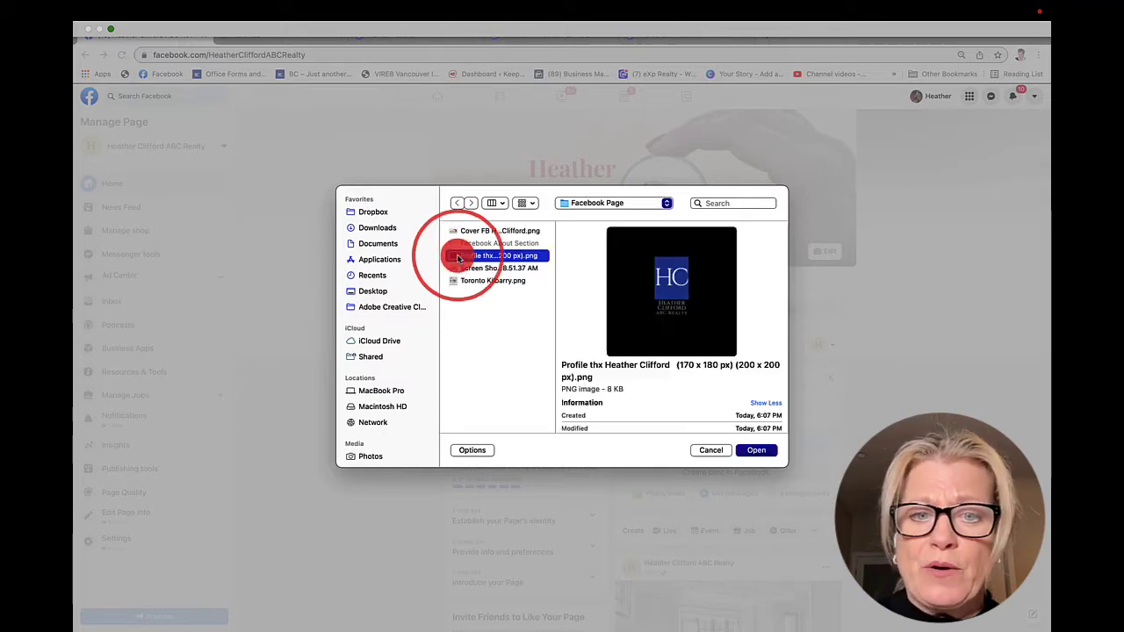
left_click(755, 449)
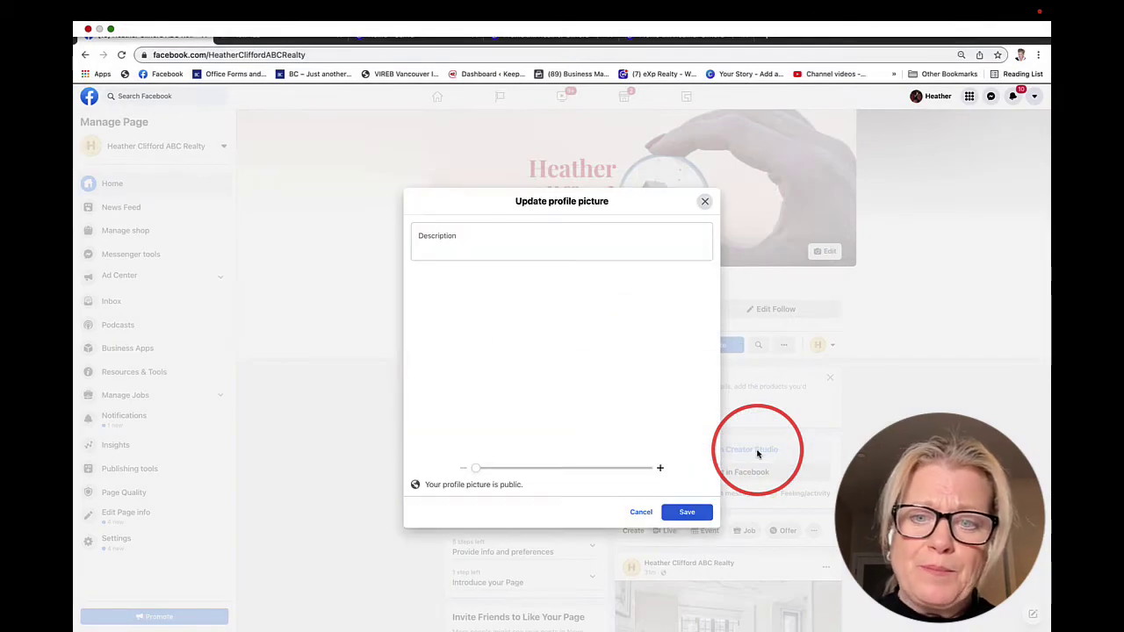
left_click_drag(559, 332, 562, 356)
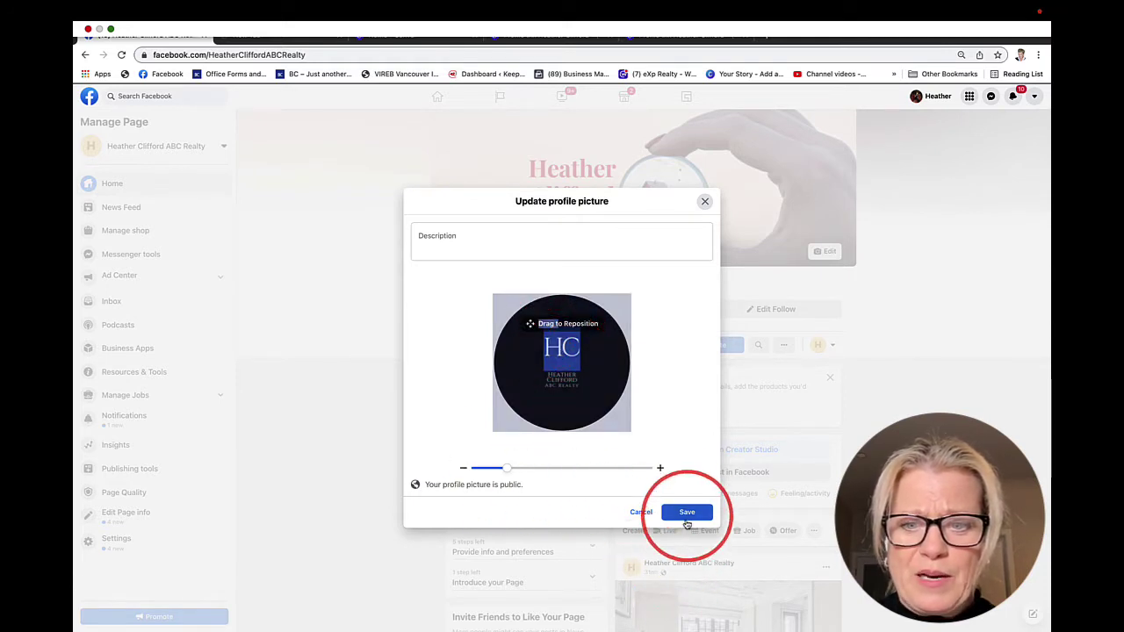
left_click(687, 512)
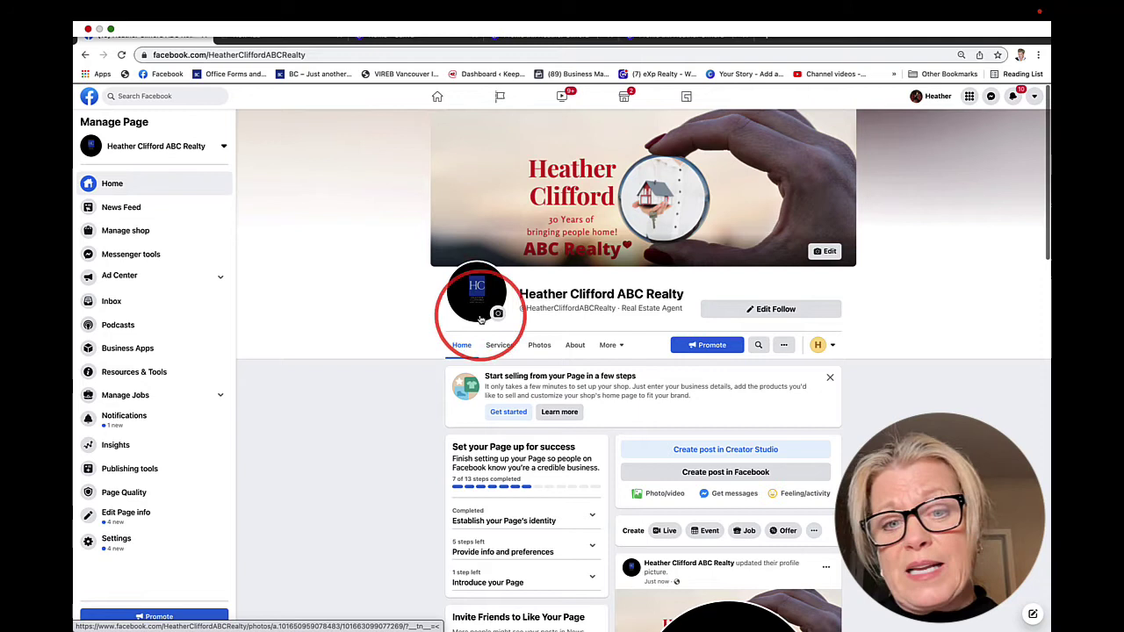
View the HC profile picture full-size, then close the viewer and get back to Set up your Page
left_click(498, 314)
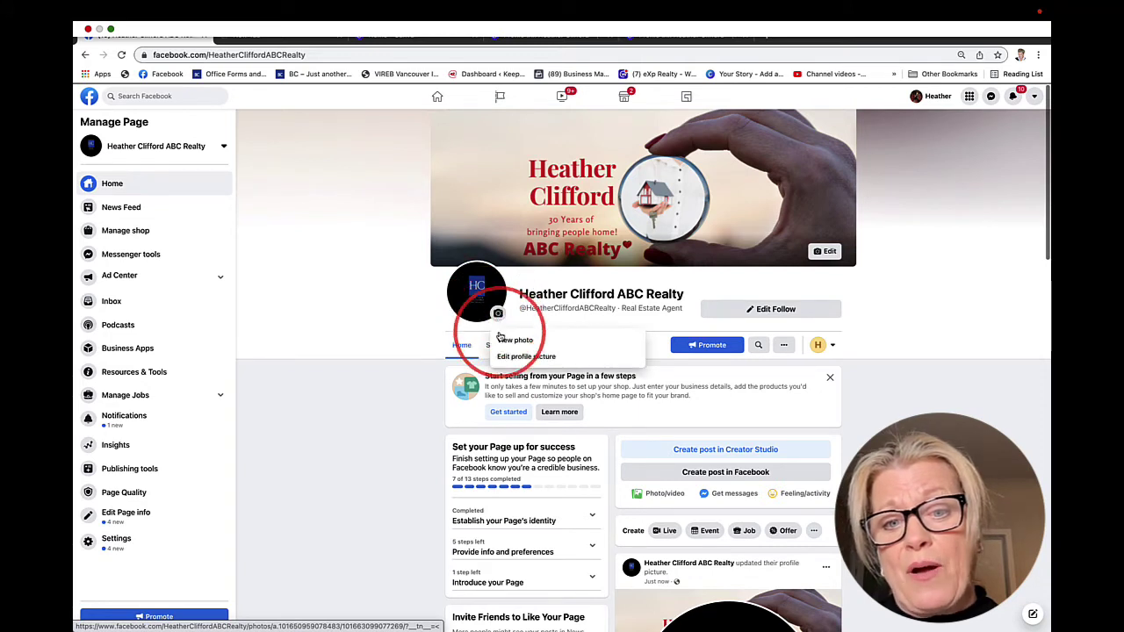
left_click(507, 342)
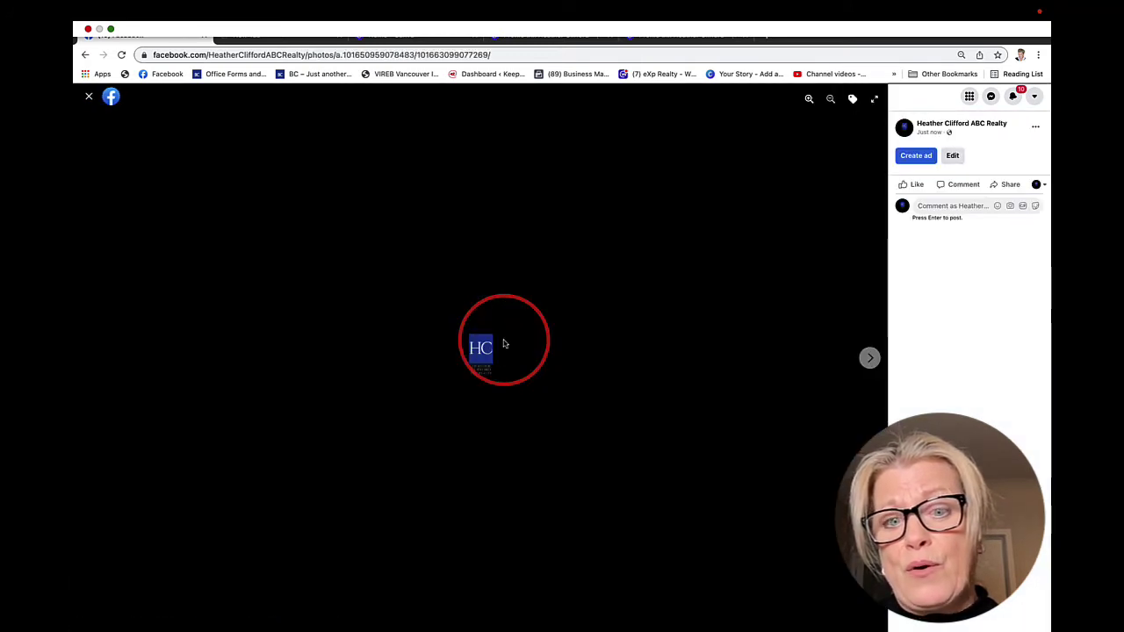
left_click(88, 97)
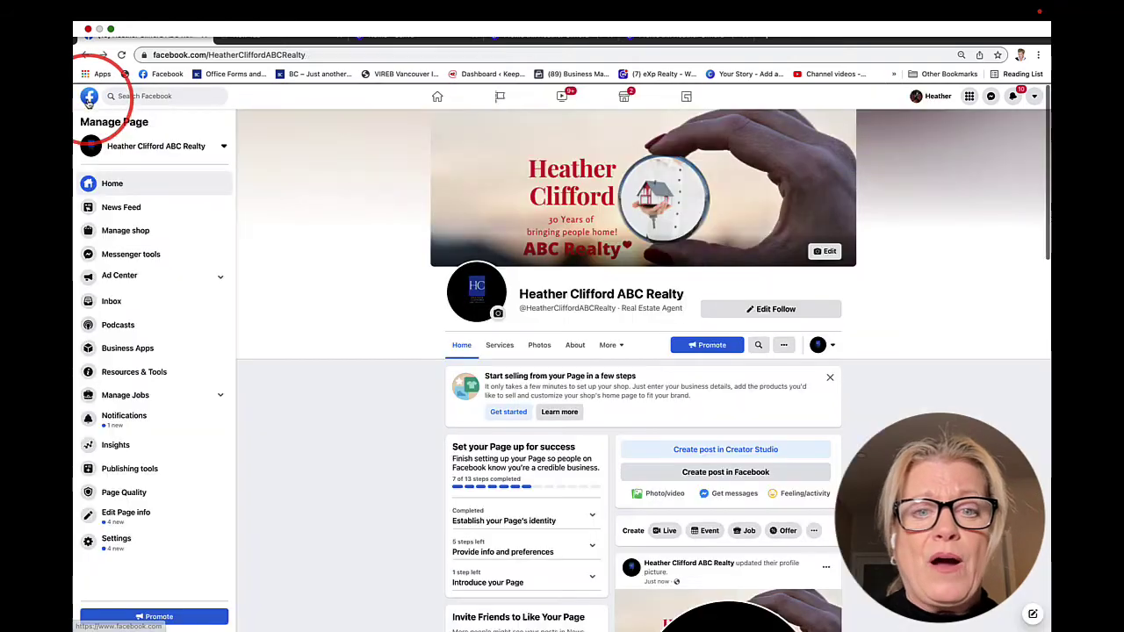
left_click(498, 315)
left_click(520, 357)
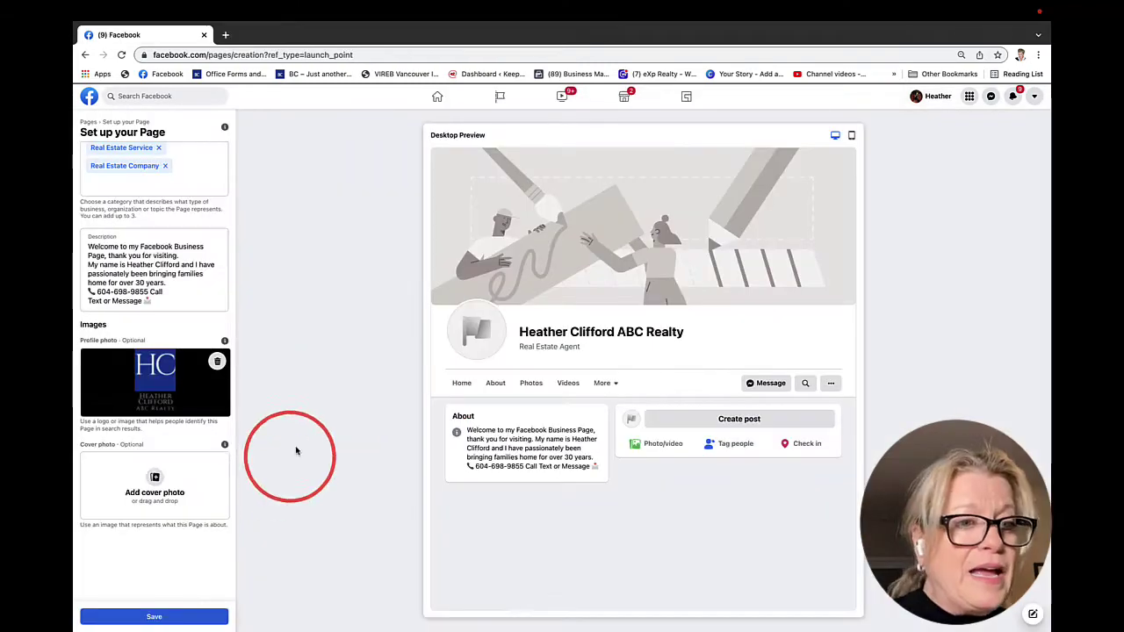
Add the Cover FB image from the Facebook Page folder as the cover photo and save
left_click(166, 489)
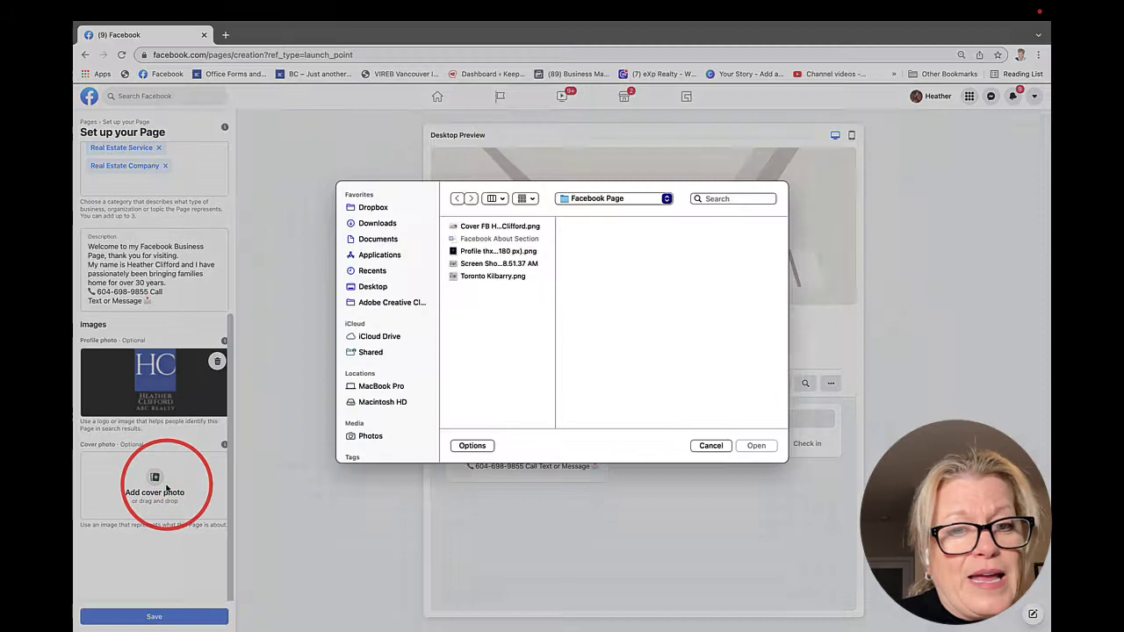
left_click(465, 234)
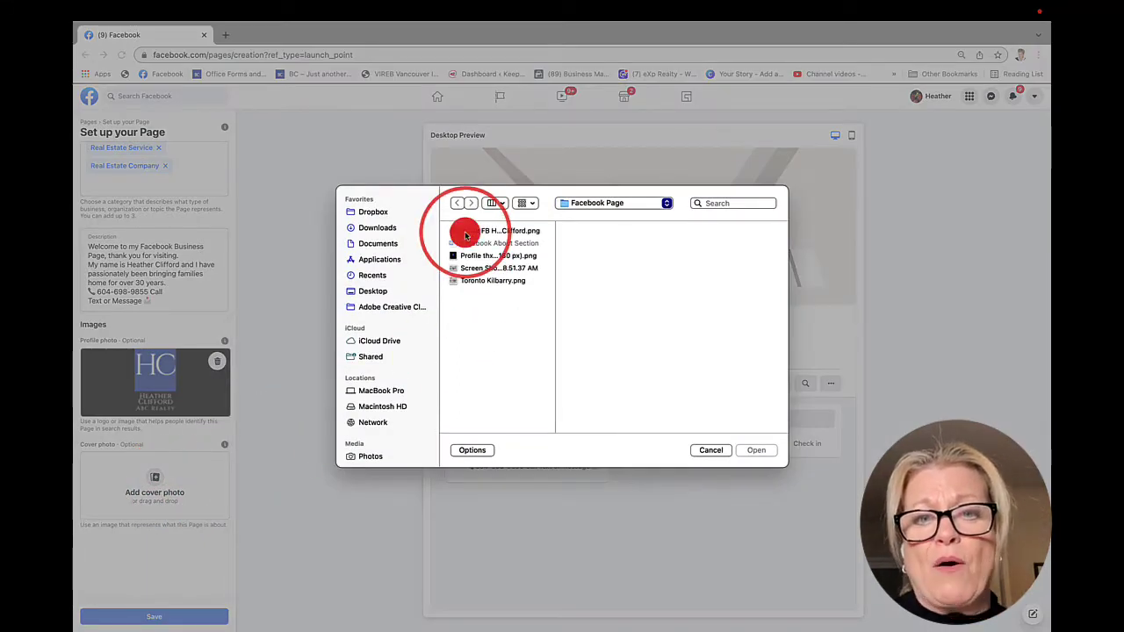
left_click(756, 451)
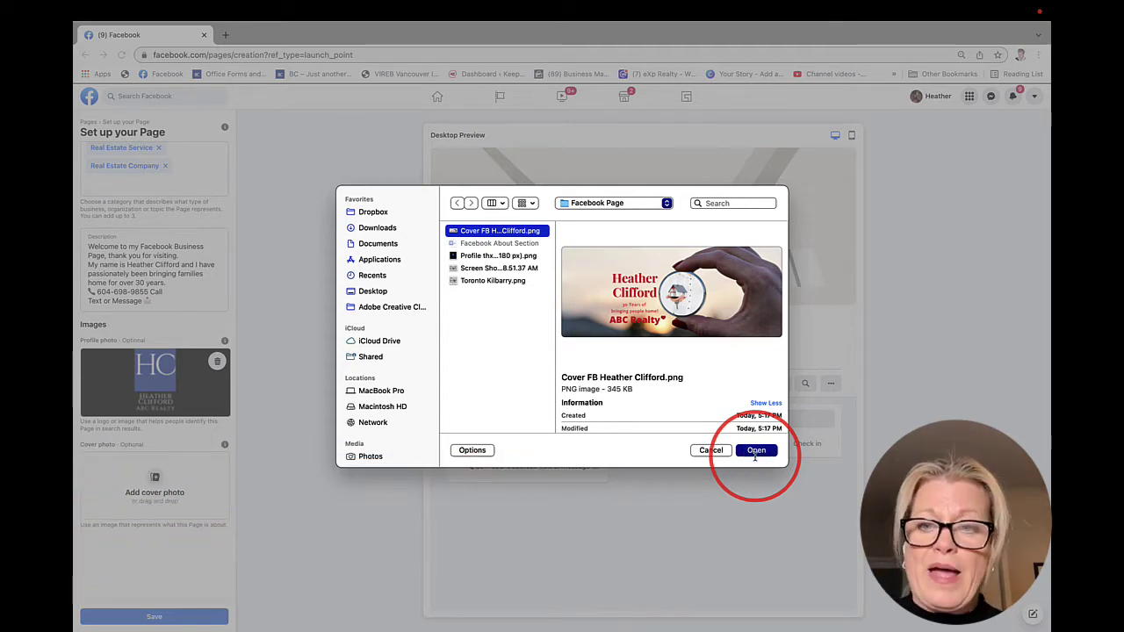
left_click(756, 451)
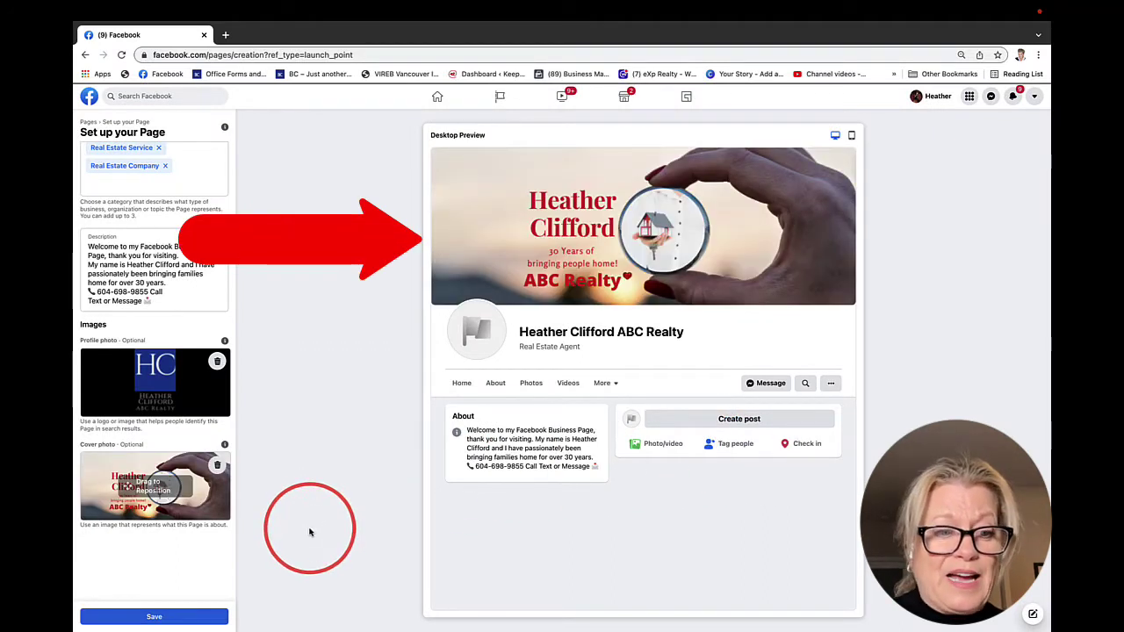
left_click(154, 617)
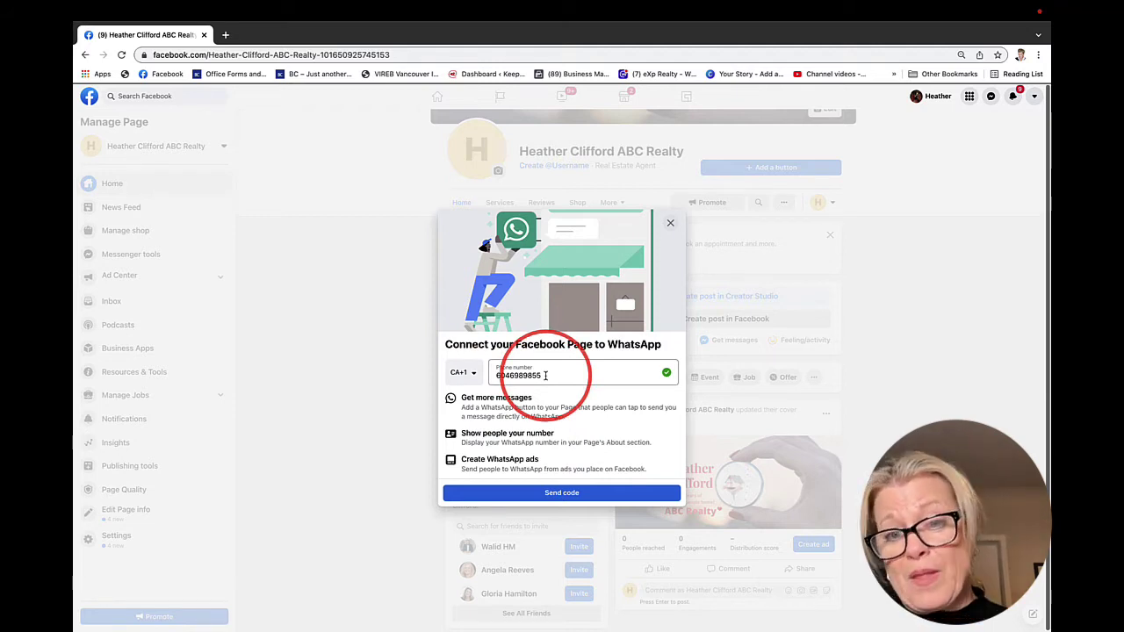
Delete the prefilled phone number in the WhatsApp prompt and close that prompt
left_click_drag(546, 375, 477, 375)
key("BackSpace")
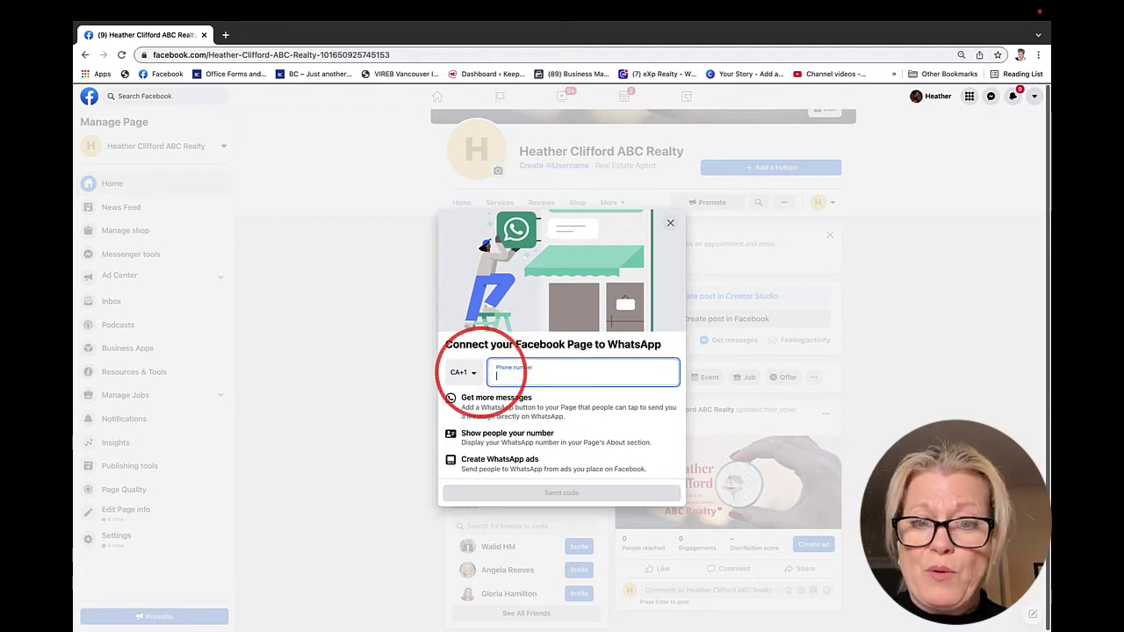
scroll(636, 439, "down", 1)
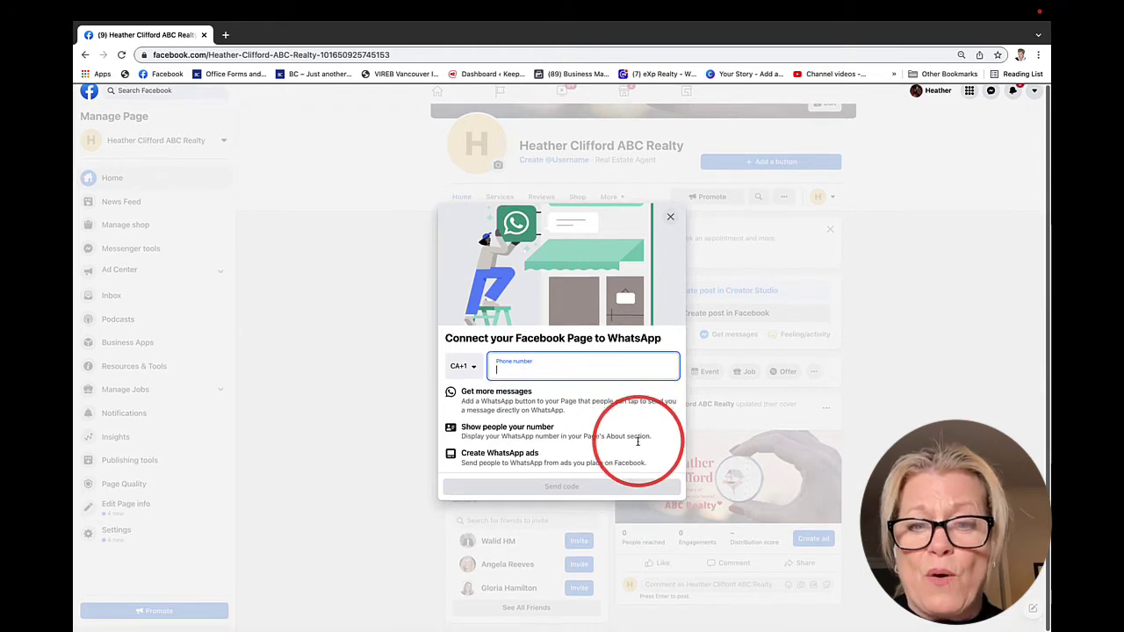
scroll(637, 442, "up", 1)
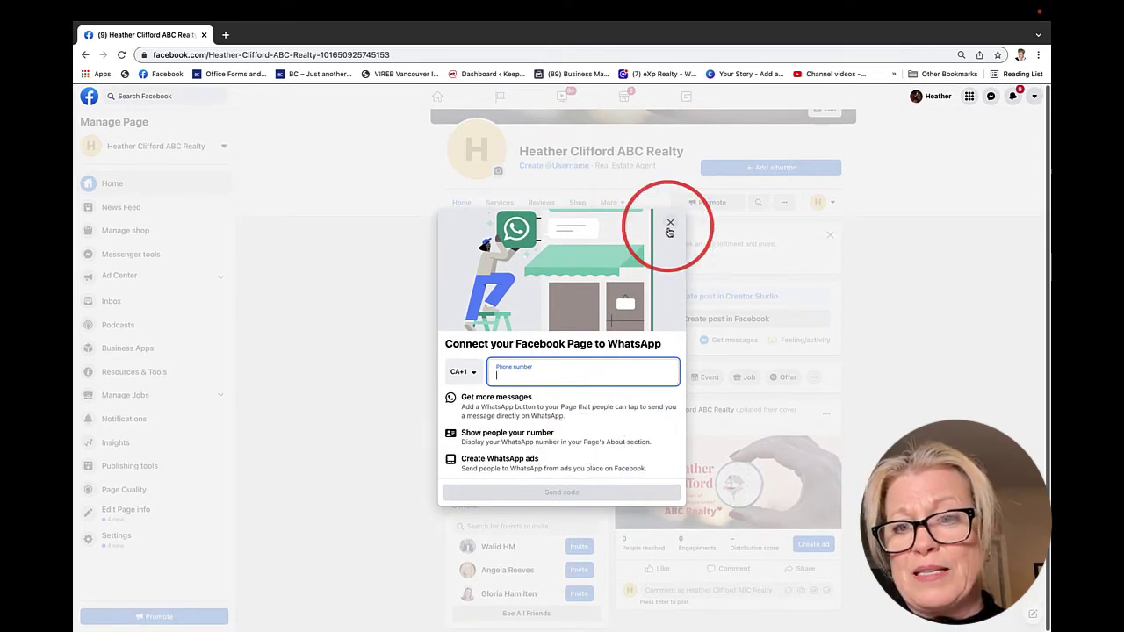
left_click(669, 226)
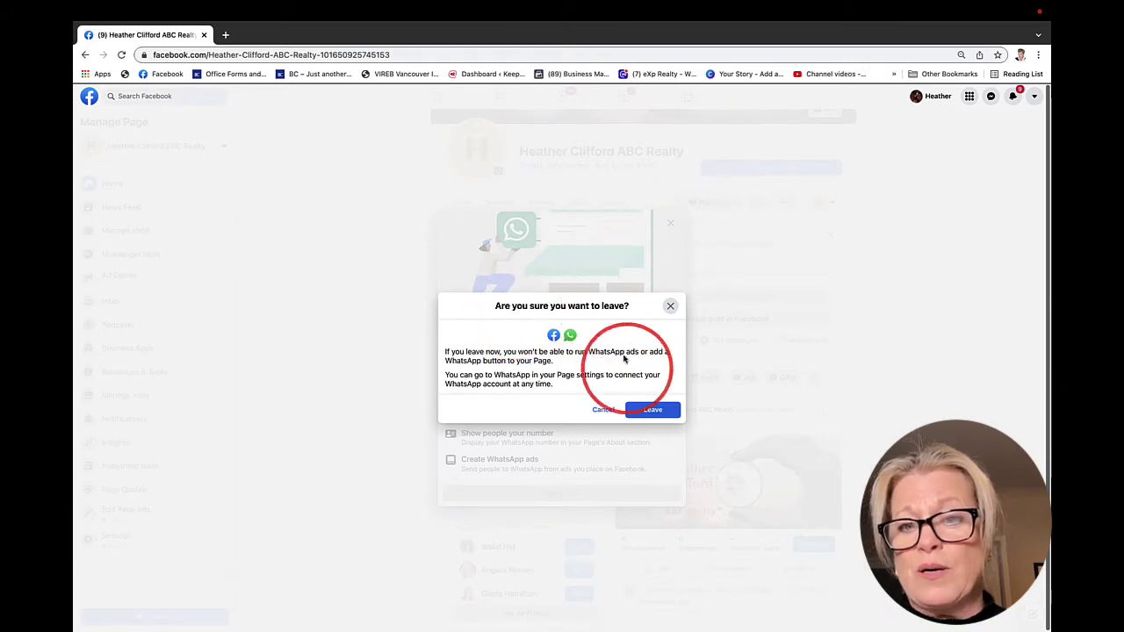
Confirm leaving WhatsApp setup, then shift the cover photo upward in the banner and save
left_click(653, 410)
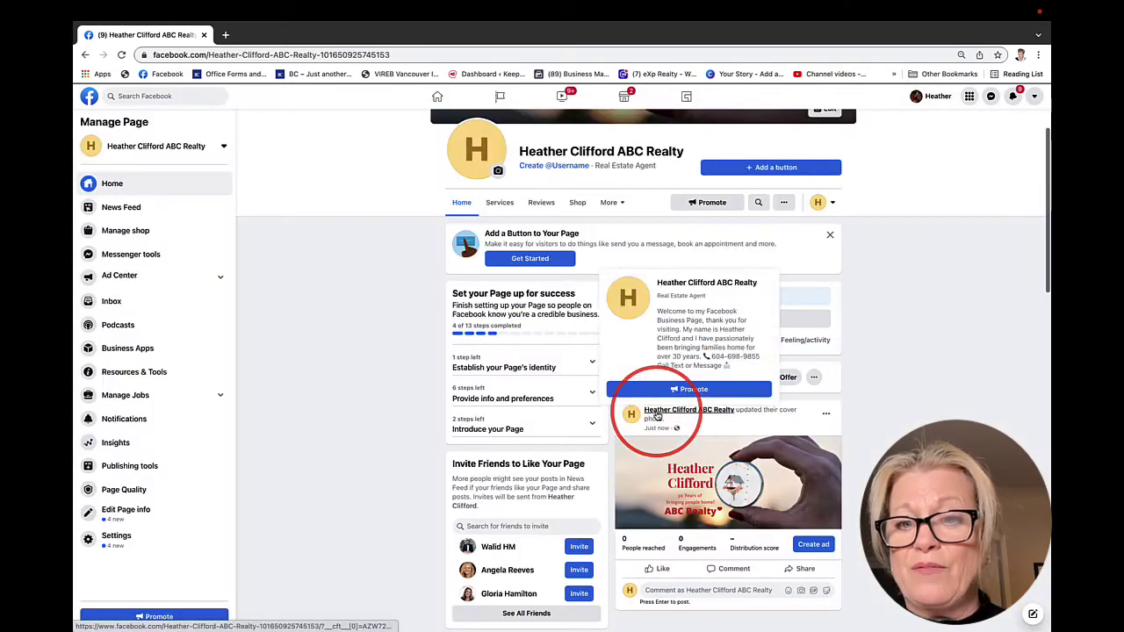
scroll(345, 423, "up", 3)
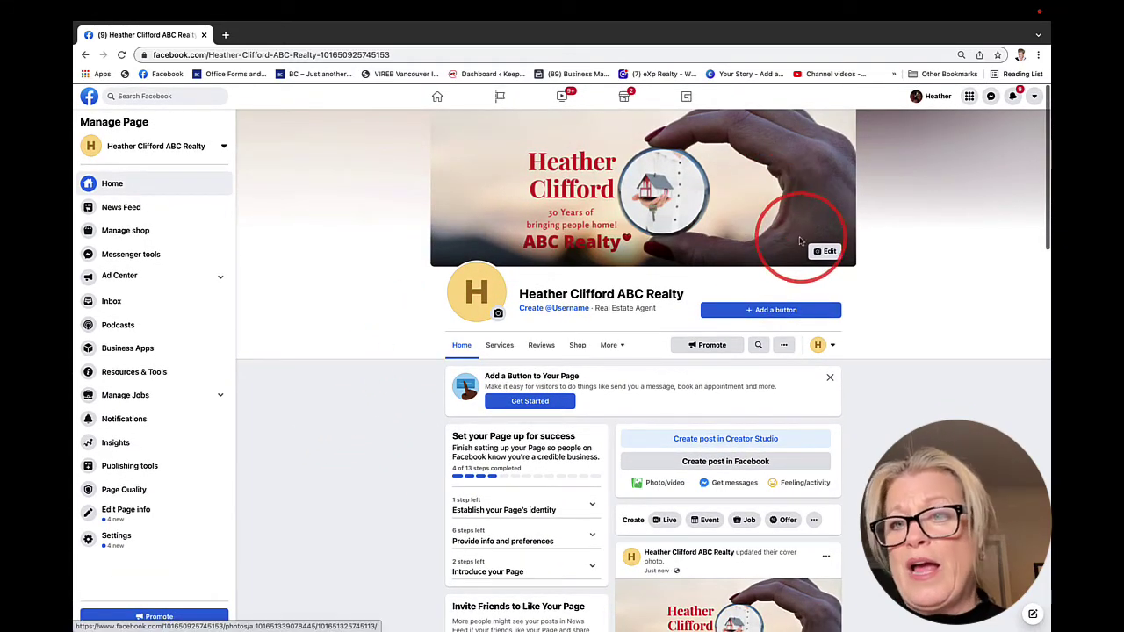
left_click(825, 252)
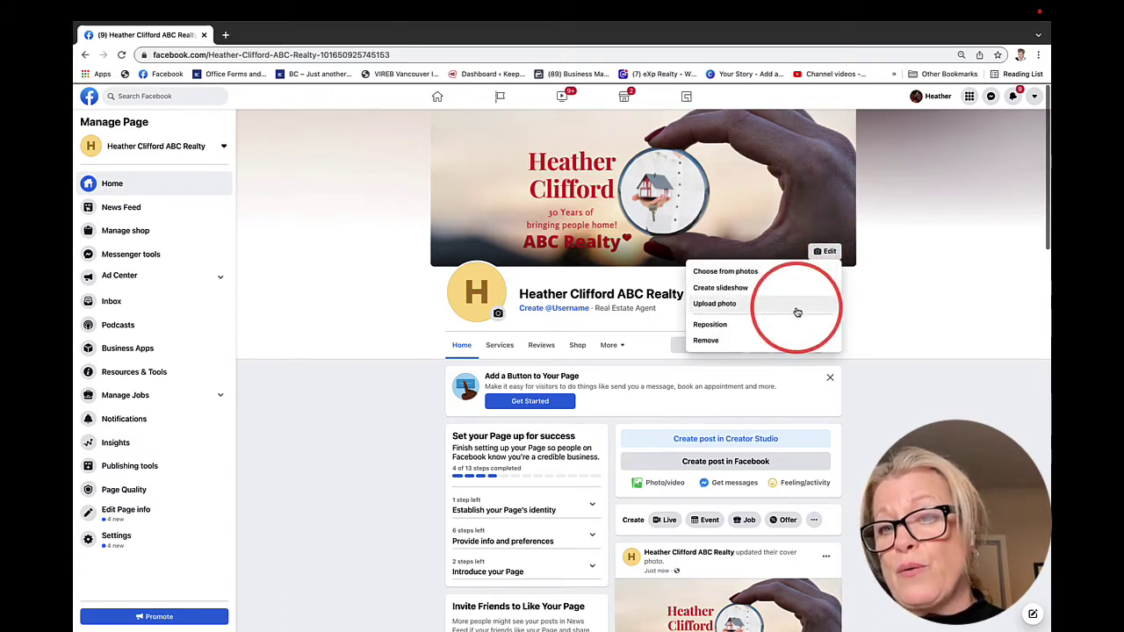
left_click(770, 325)
mouse_move(755, 211)
left_mouse_down()
mouse_move(765, 185)
mouse_move(769, 221)
left_mouse_up()
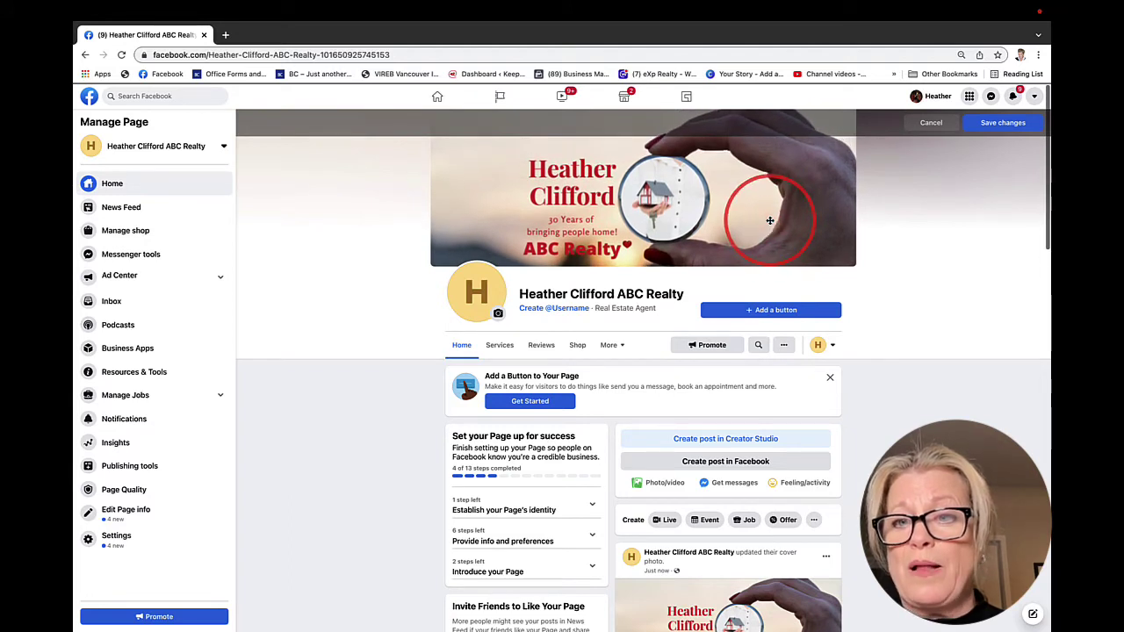
left_click(1004, 125)
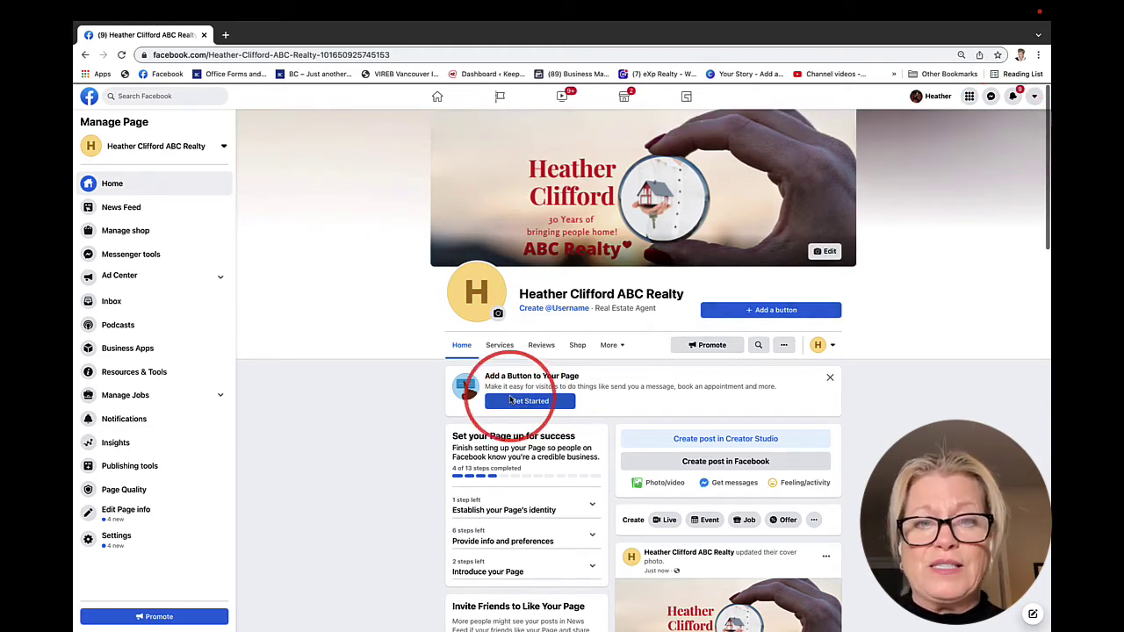
View the profile picture full-size, then close the photo viewer to return to the page
left_click(479, 298)
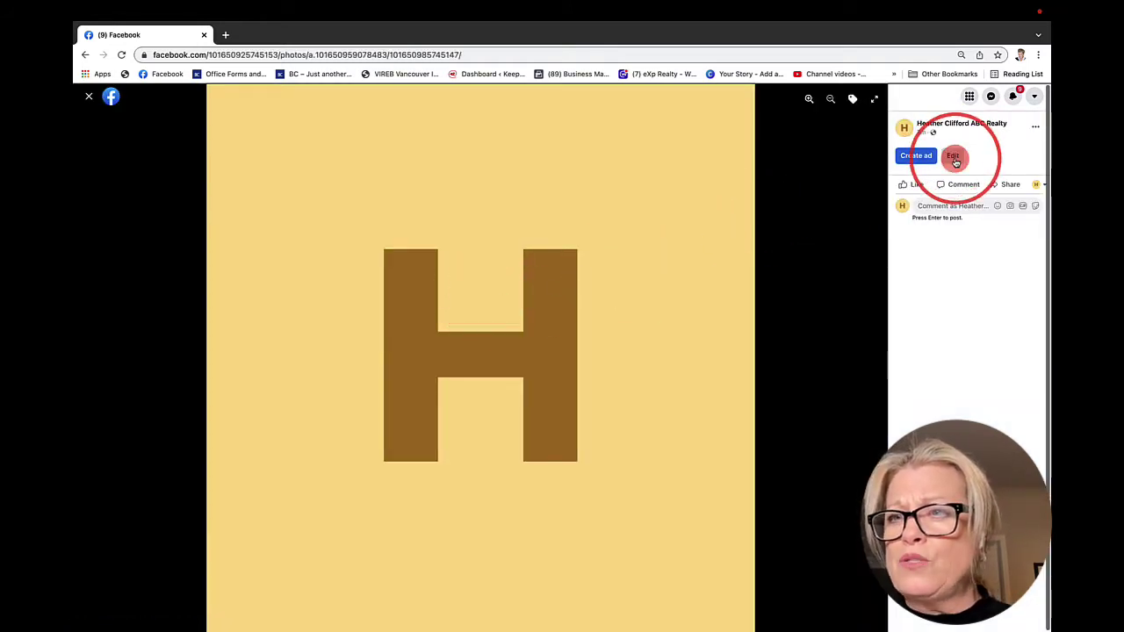
left_click(953, 156)
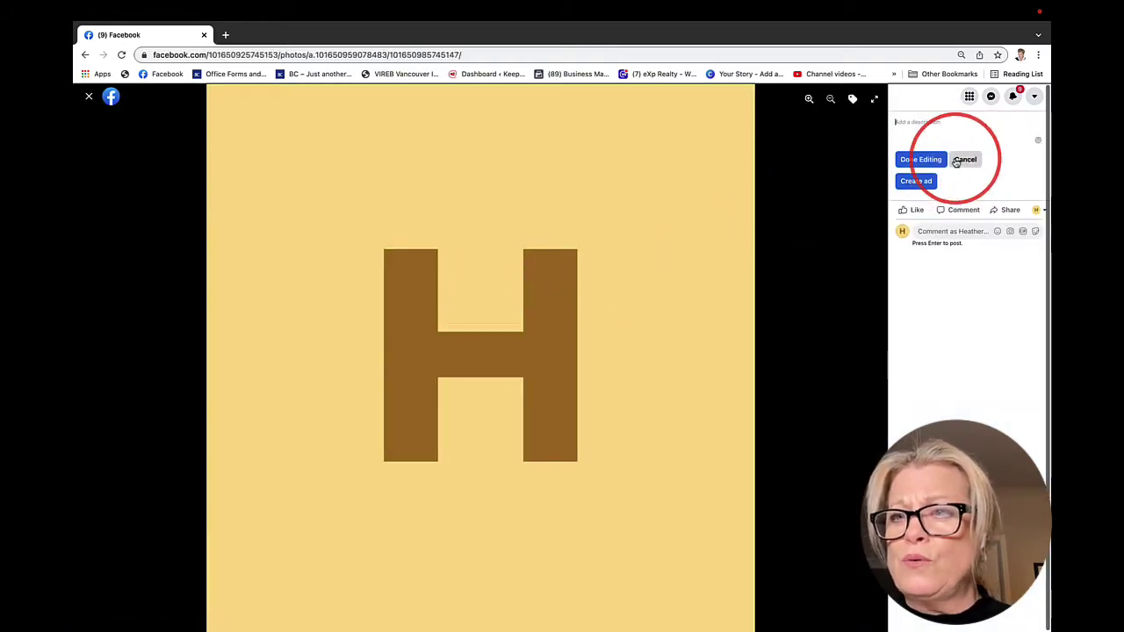
left_click(89, 97)
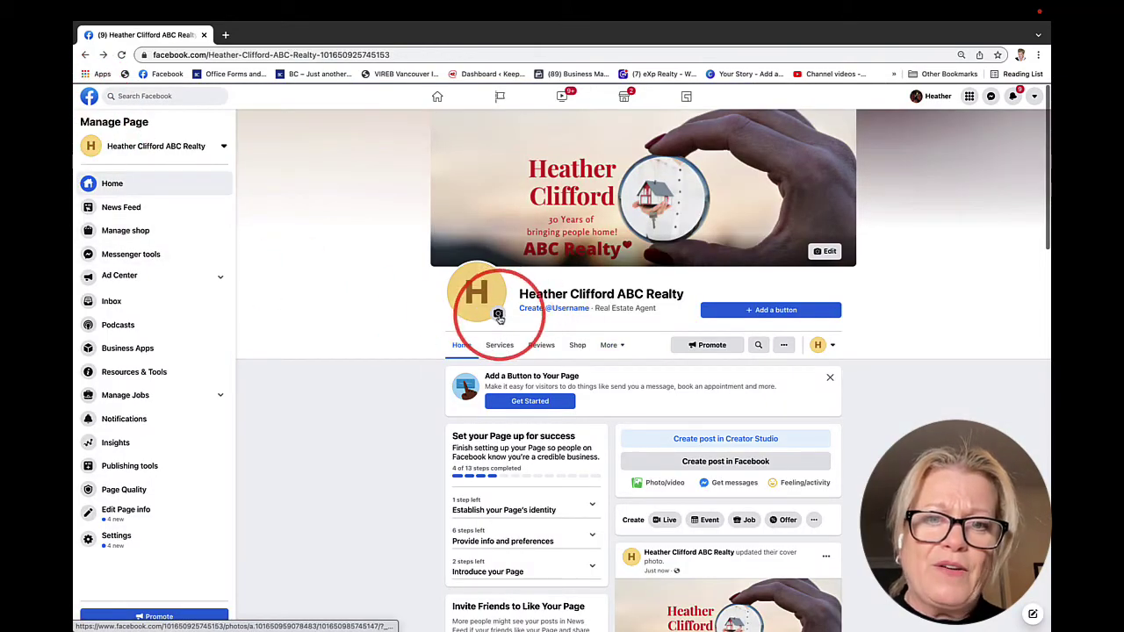
Open the profile picture editor on the current H picture, then close it and discard changes
left_click(497, 315)
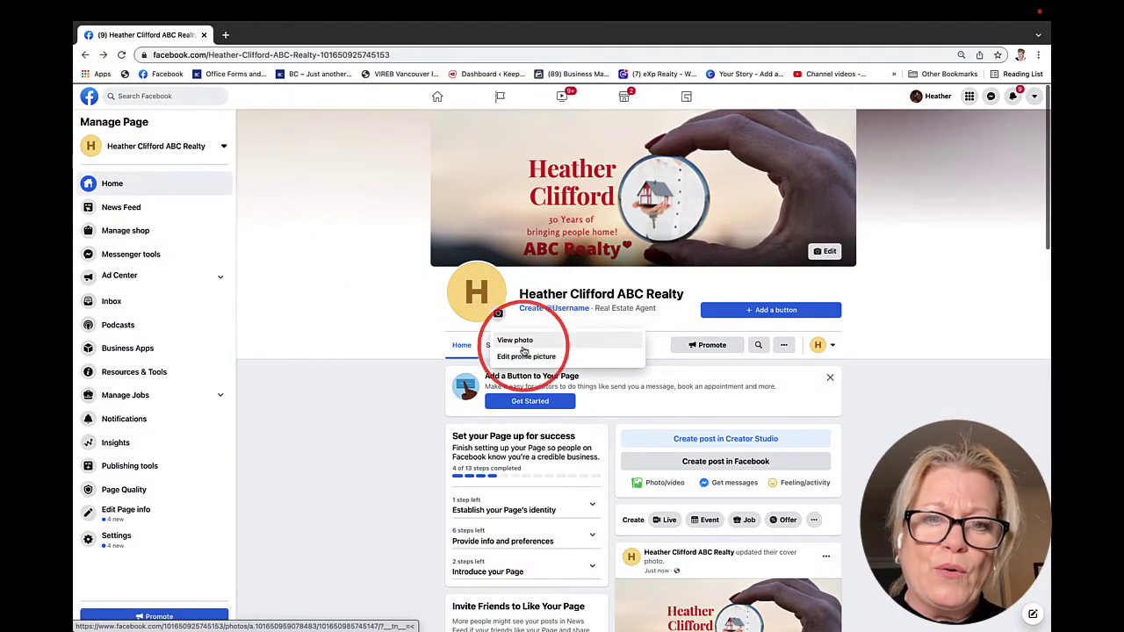
left_click(524, 358)
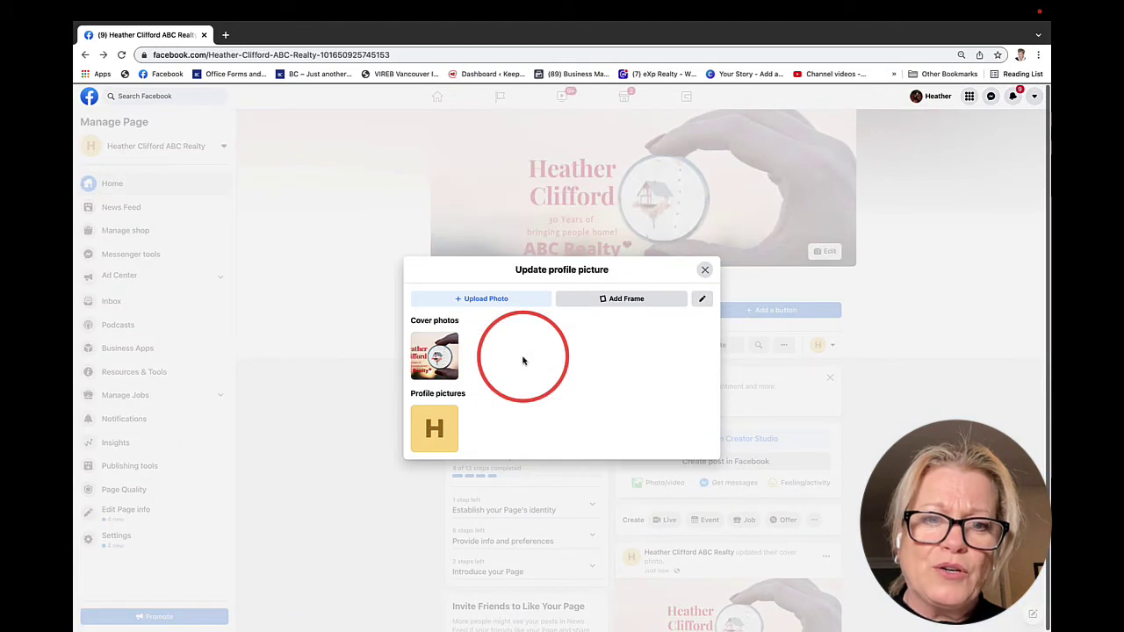
left_click(434, 429)
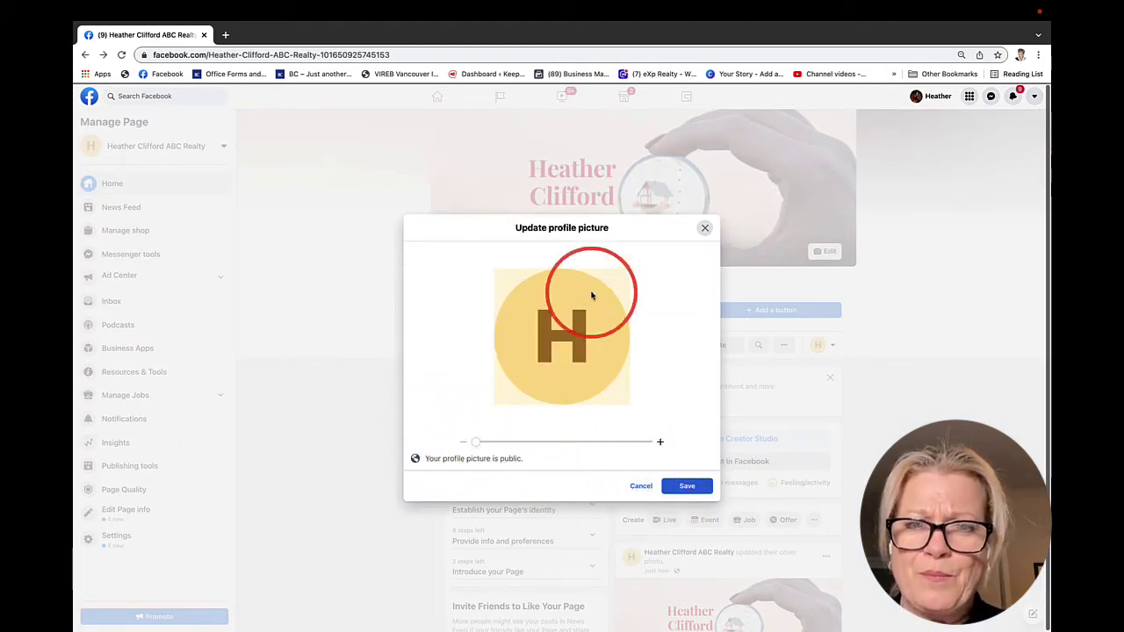
left_click(703, 229)
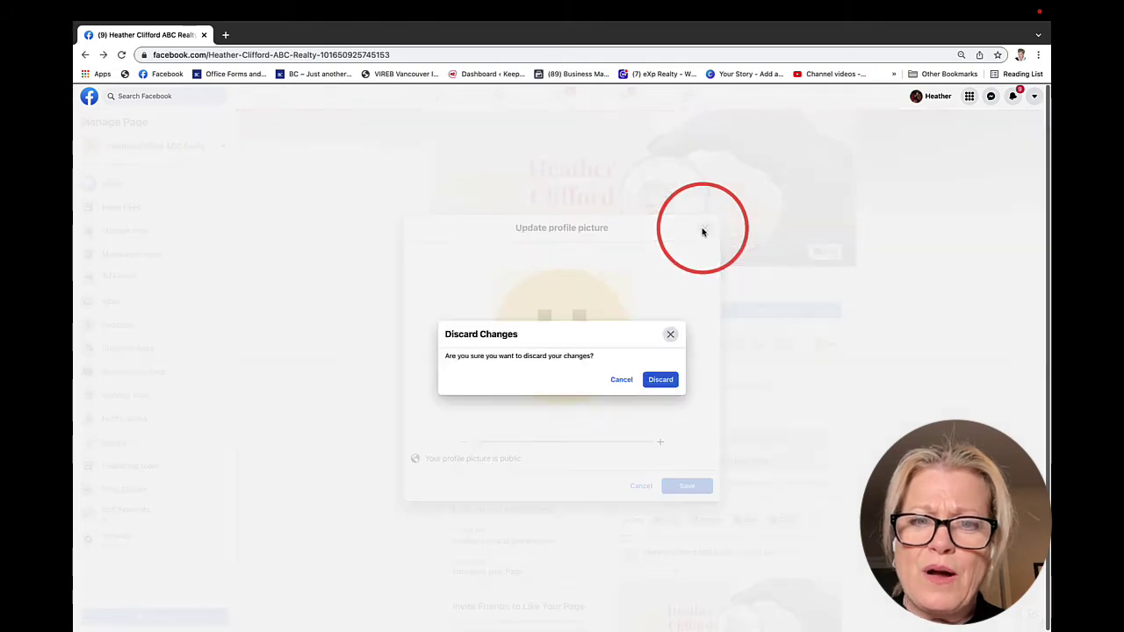
left_click(667, 379)
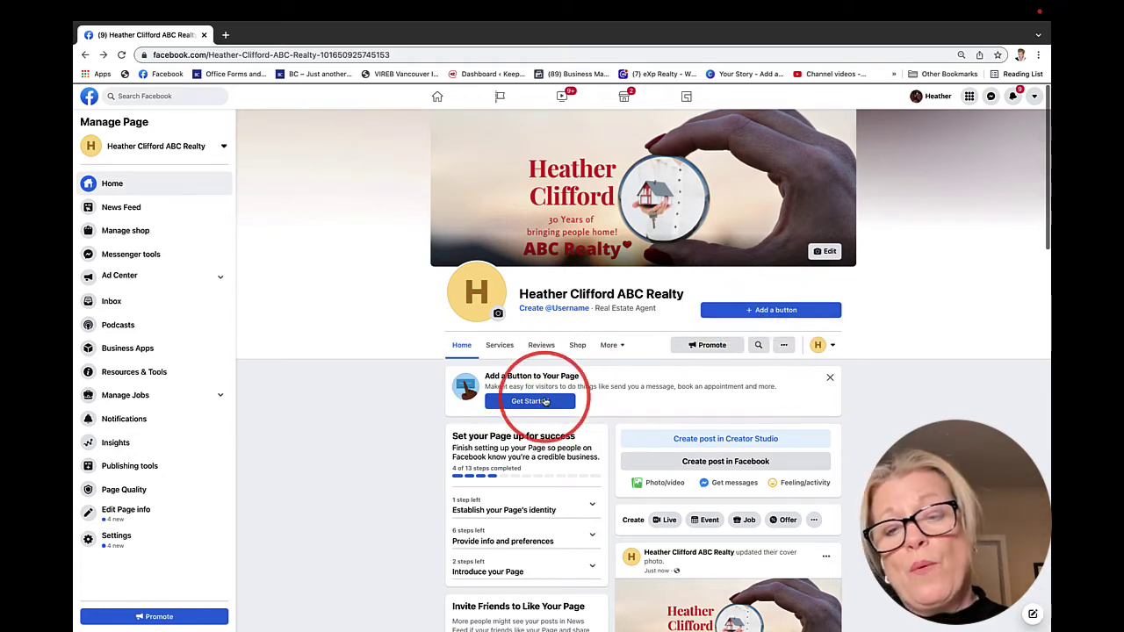
scroll(391, 427, "down", 2)
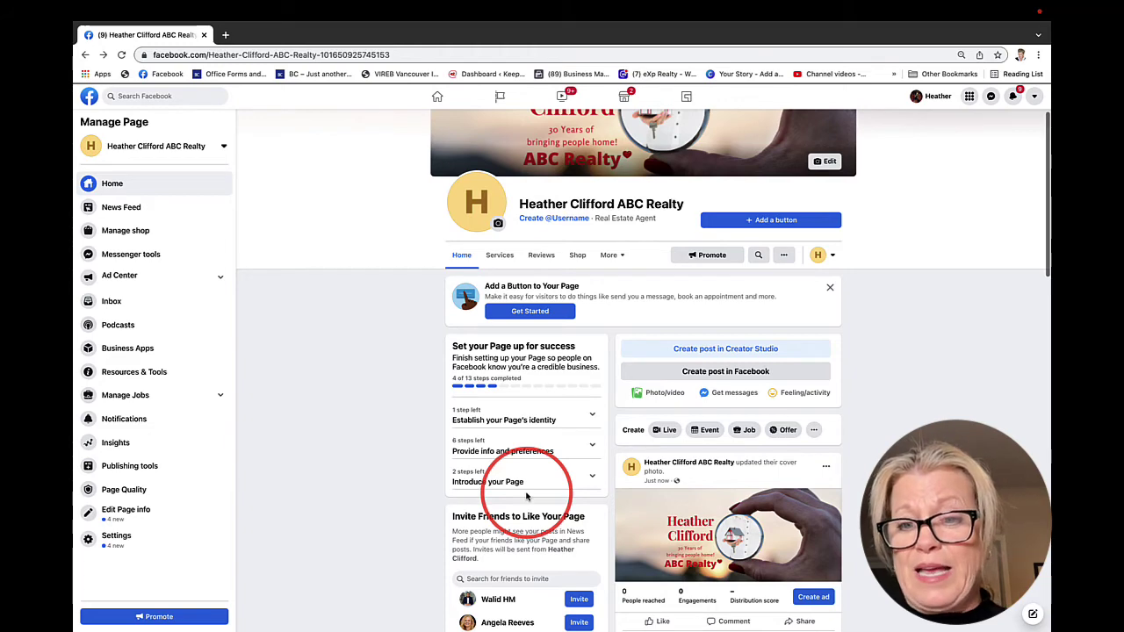
scroll(518, 491, "up", 1)
scroll(536, 456, "down", 2)
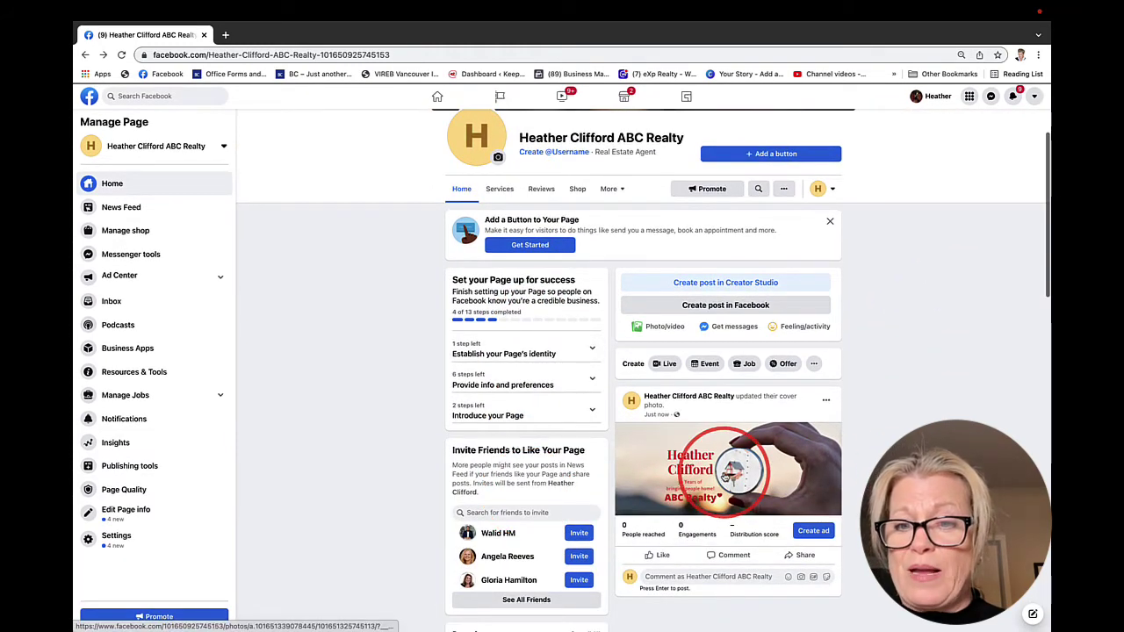
scroll(682, 469, "down", 2)
scroll(668, 474, "up", 2)
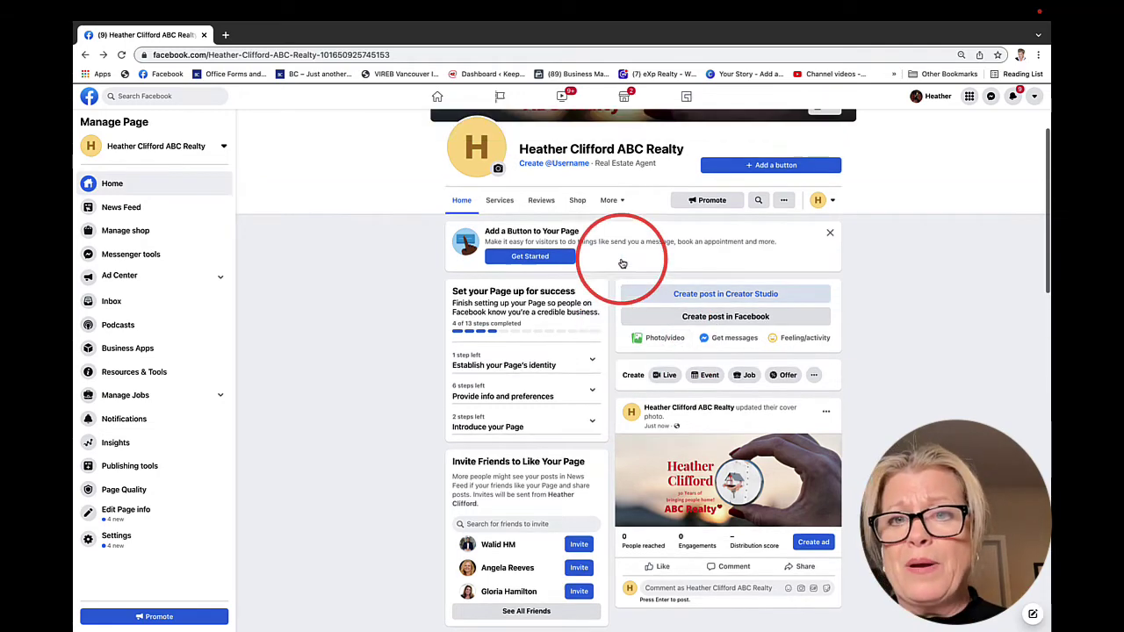
scroll(622, 264, "up", 3)
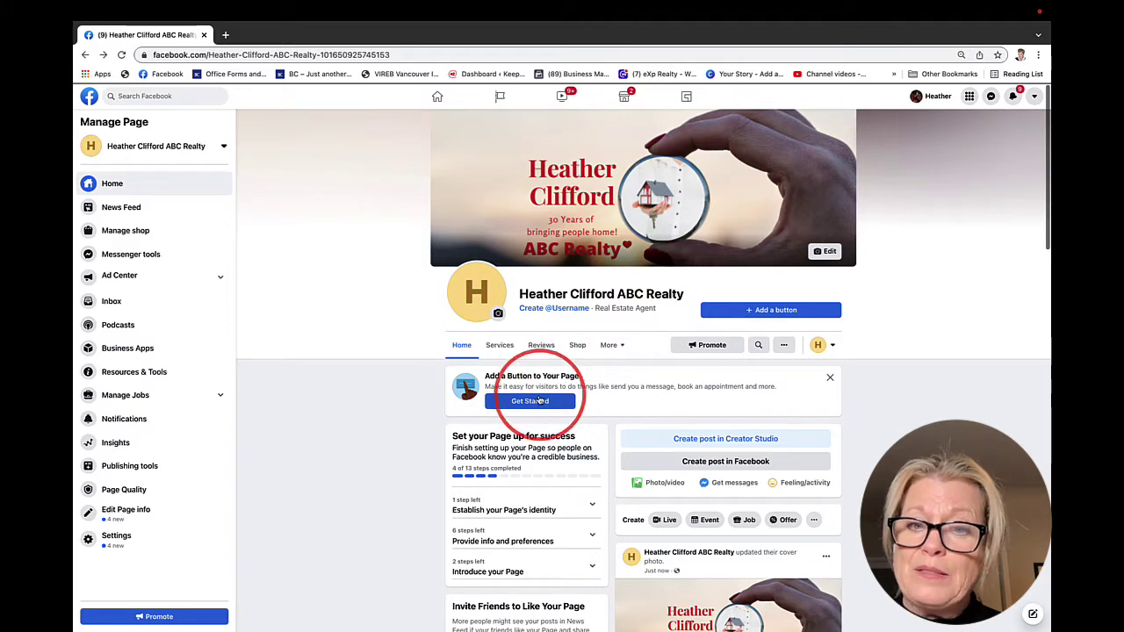
Add a Follow action button to the page from Add a Button to Your Page
left_click(532, 404)
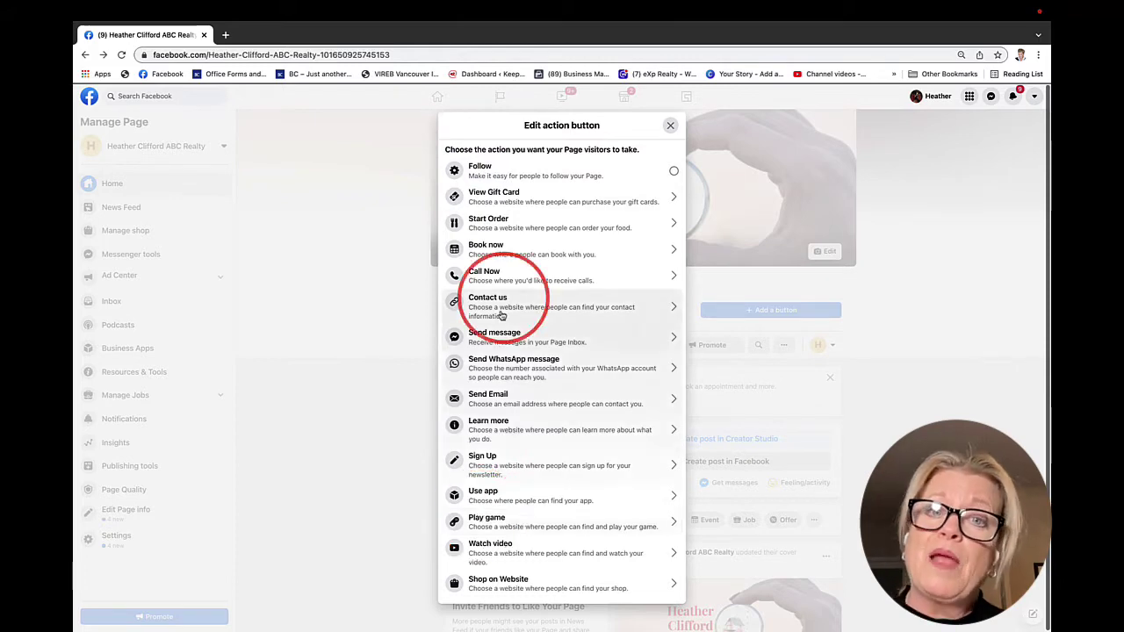
left_click(674, 172)
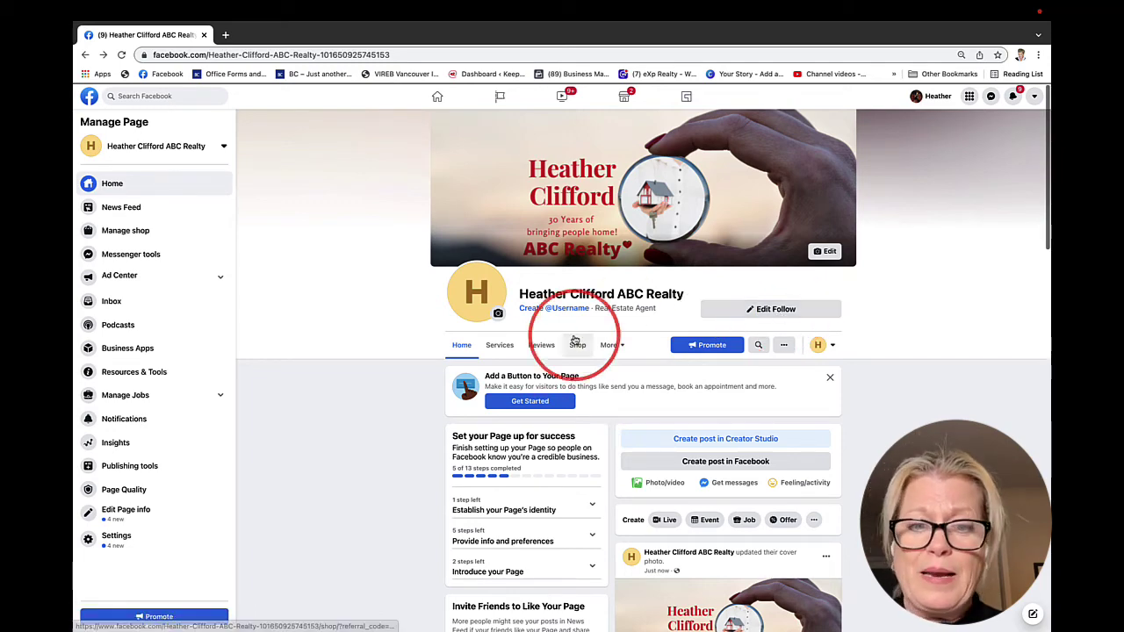
scroll(577, 329, "down", 3)
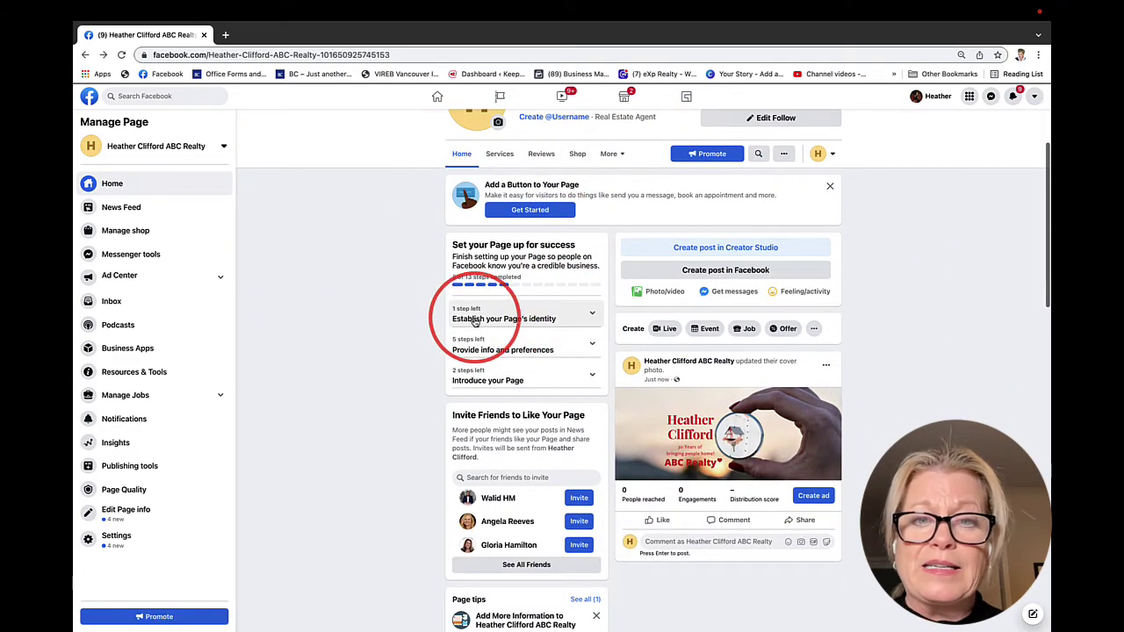
Expand Establish your Page's identity to show name, category, cover photo and description completed
left_click(559, 314)
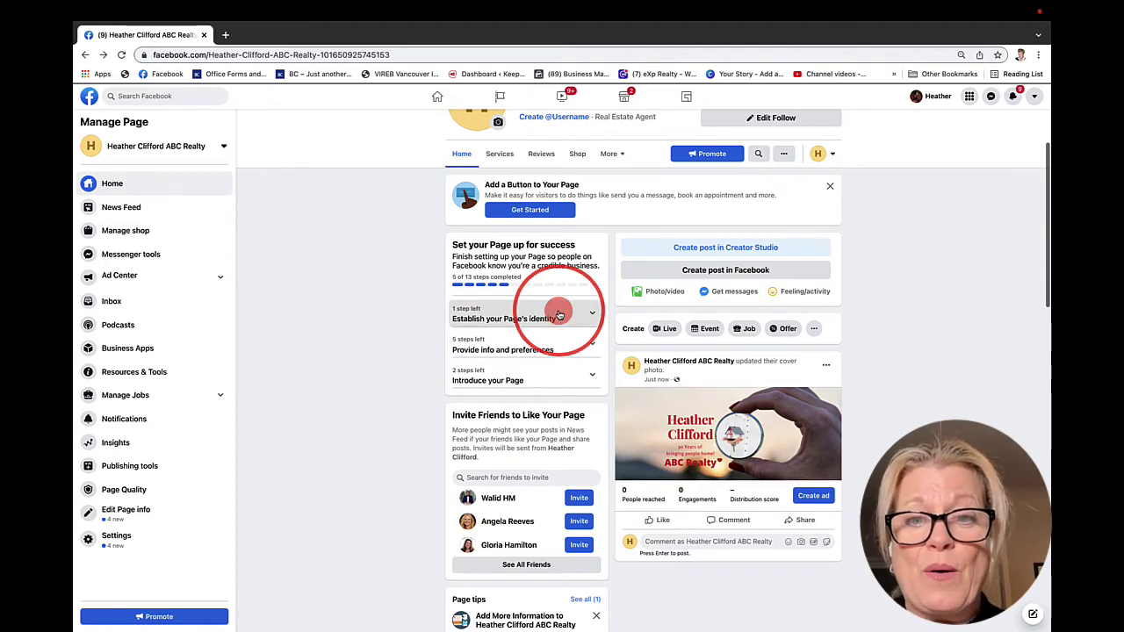
scroll(414, 389, "down", 2)
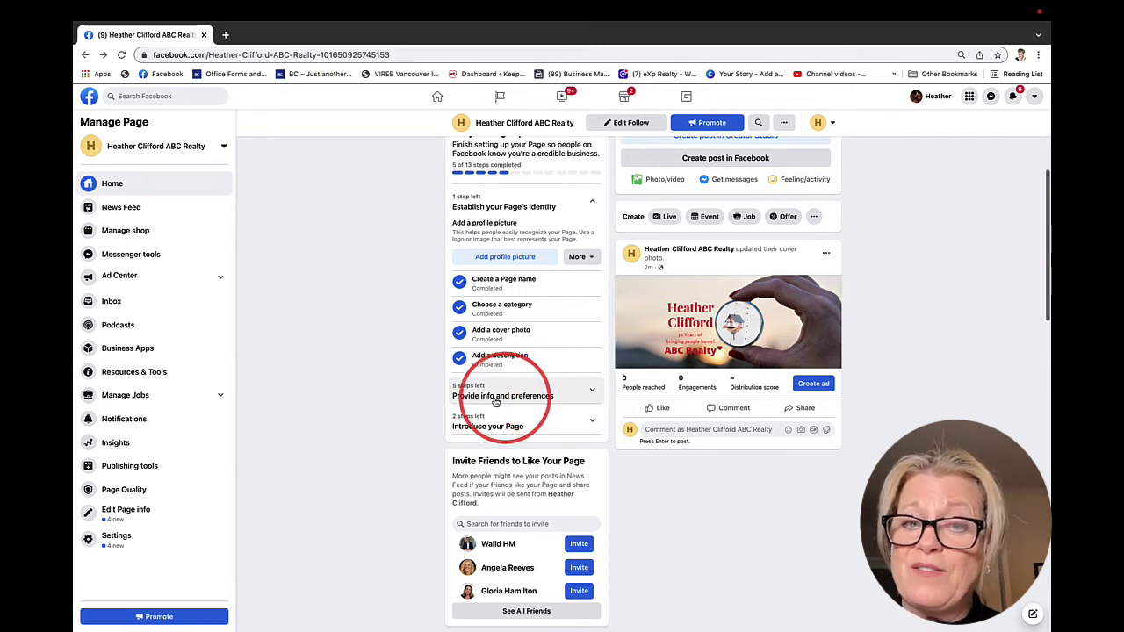
Expand Provide info and preferences and review its website, location, hours, phone and messaging options
left_click(573, 398)
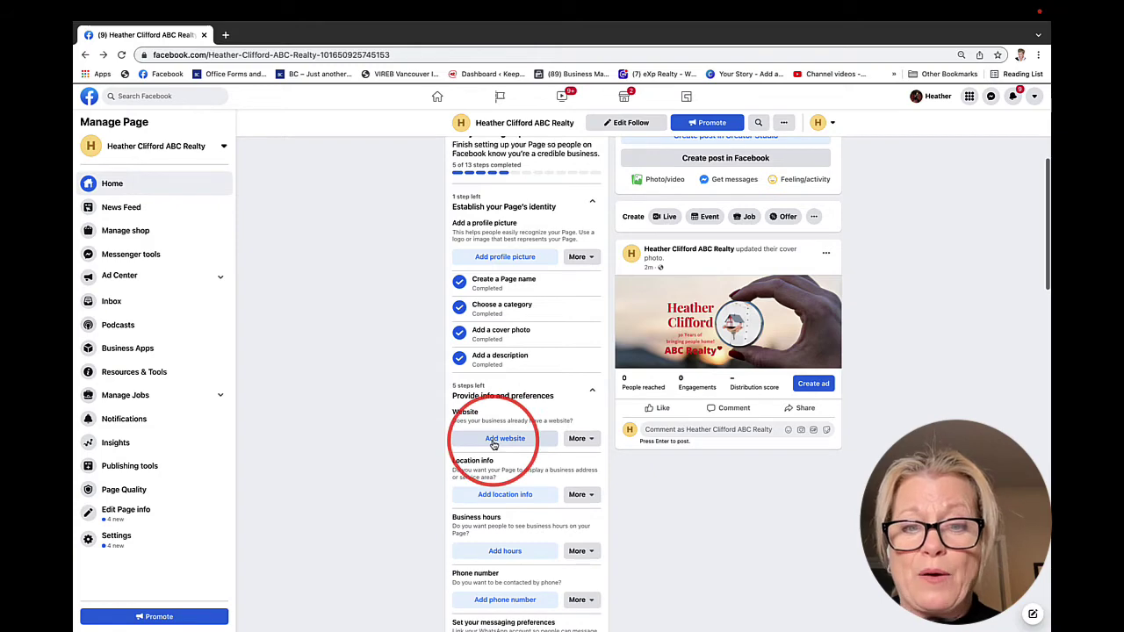
scroll(492, 443, "down", 2)
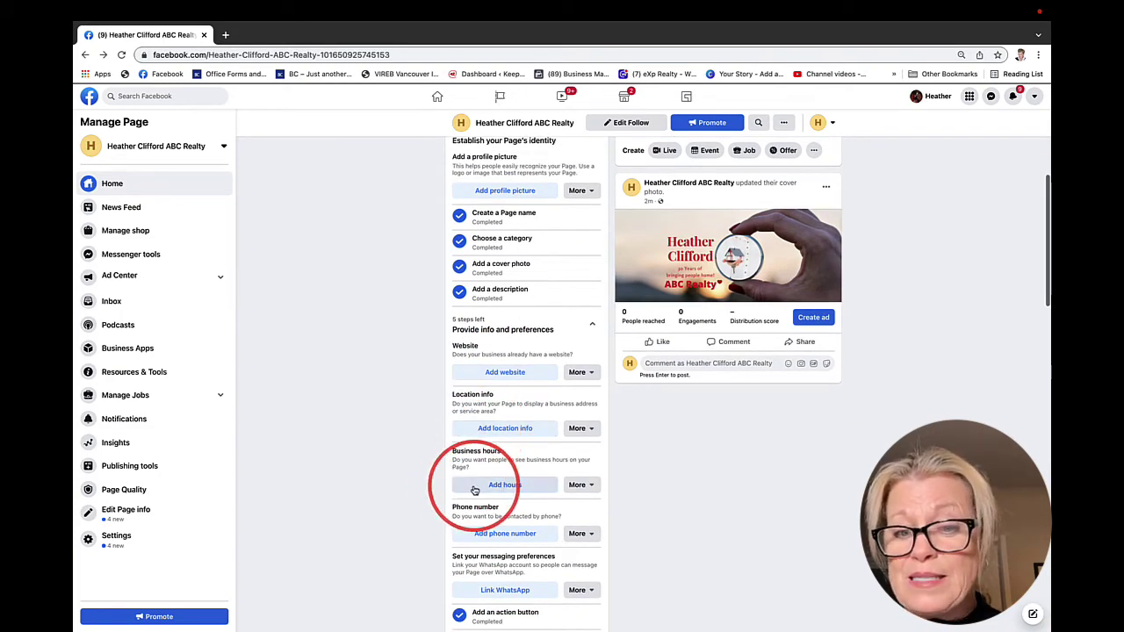
scroll(474, 490, "down", 2)
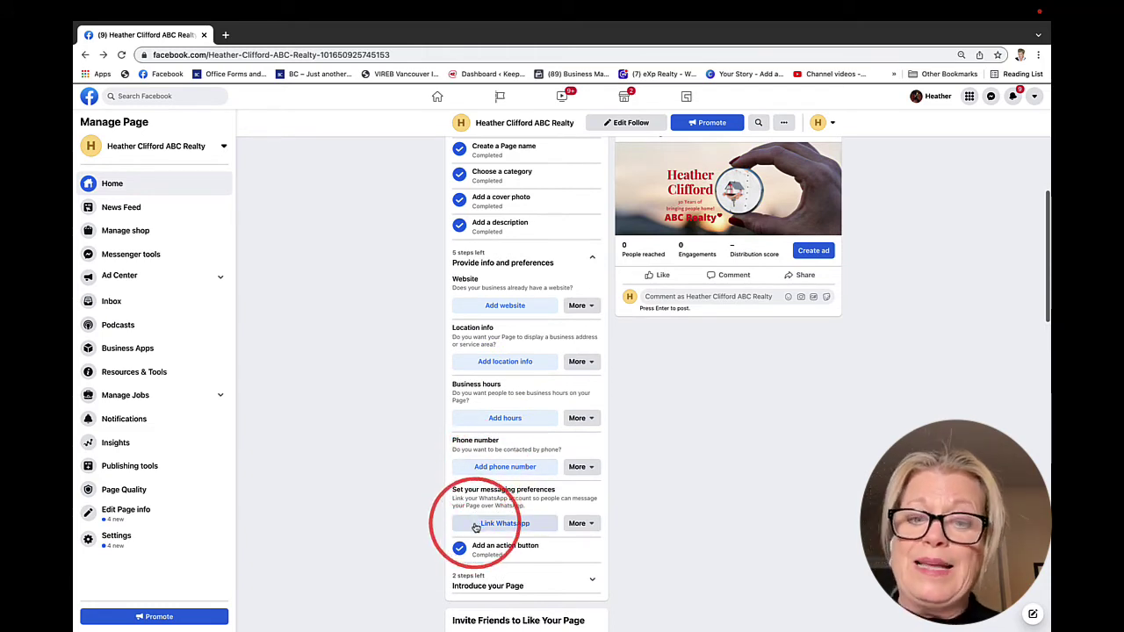
scroll(475, 525, "down", 4)
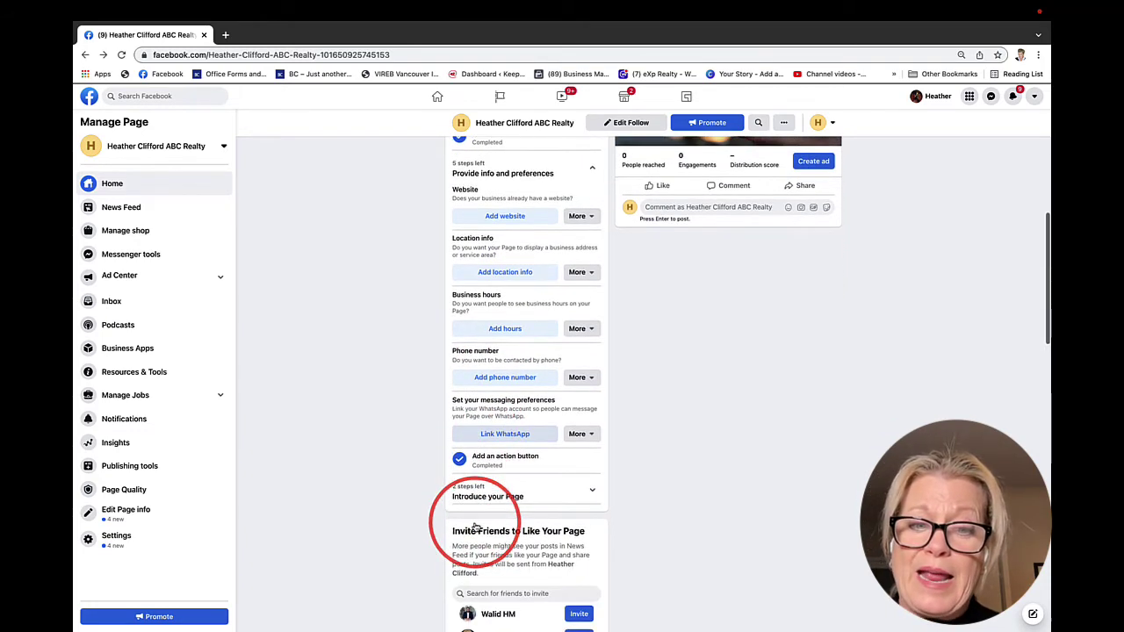
scroll(475, 525, "down", 3)
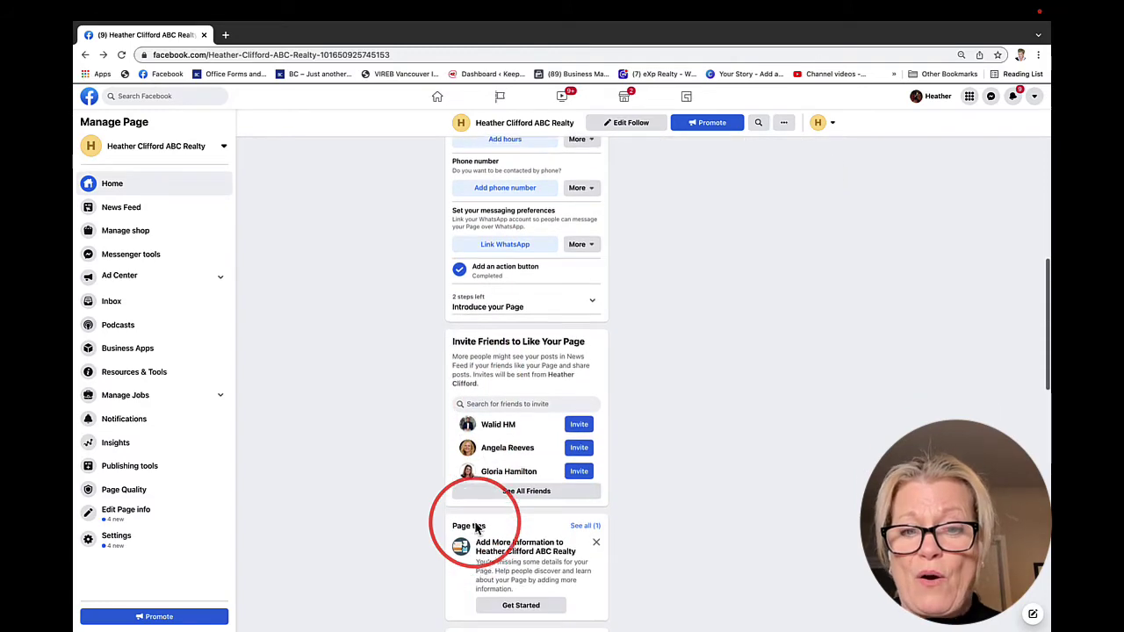
scroll(475, 524, "up", 10)
scroll(475, 524, "up", 1)
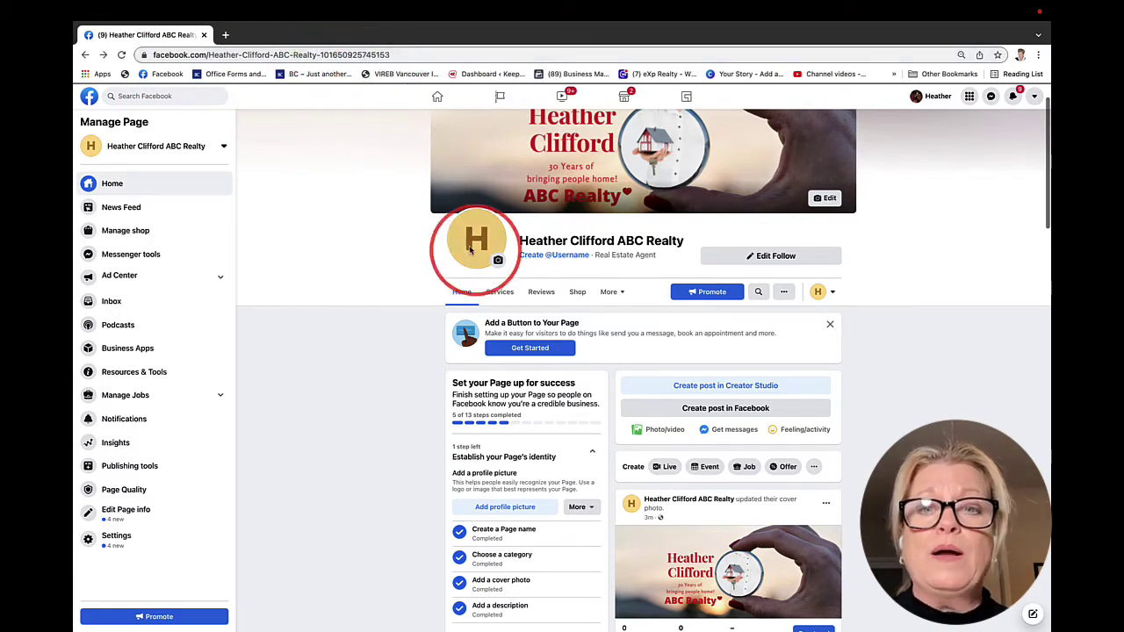
left_click(550, 257)
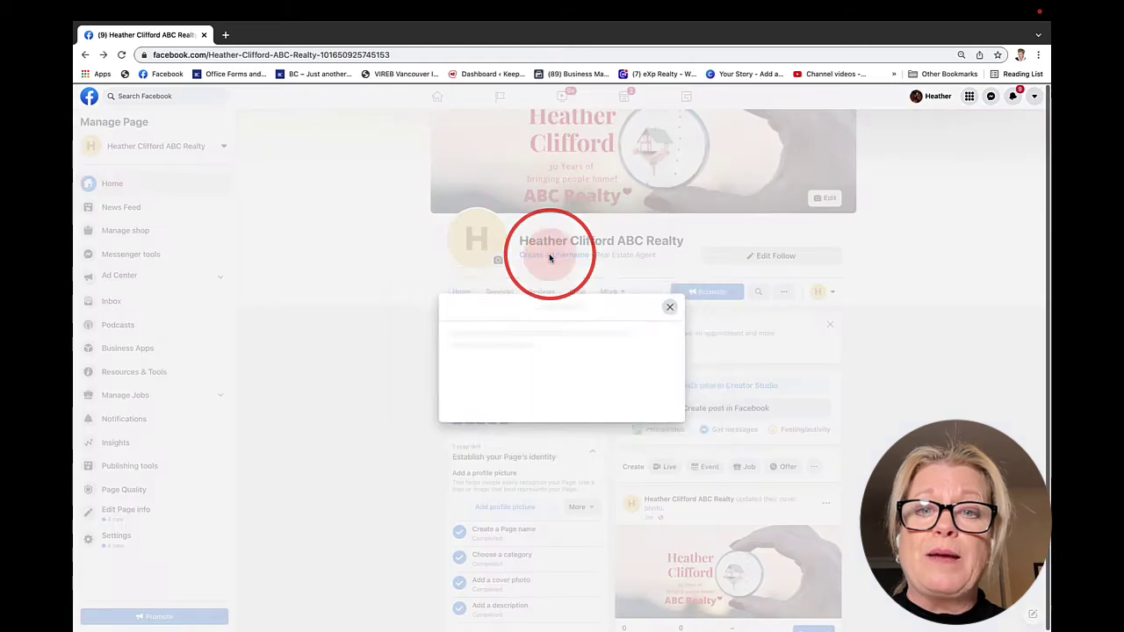
left_click(420, 397)
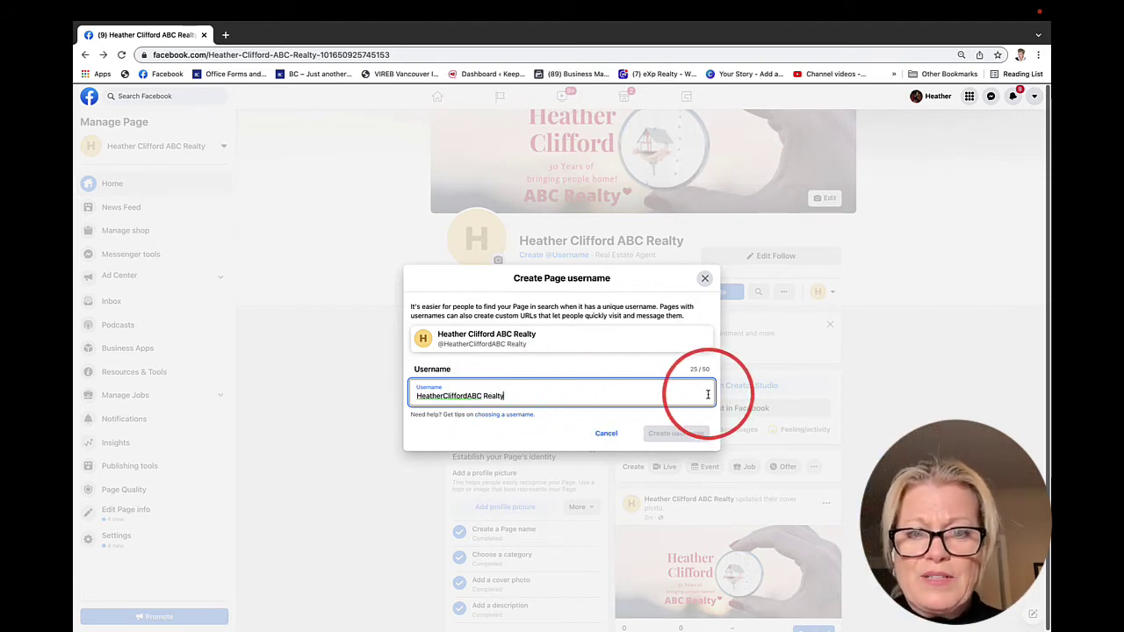
left_click(484, 396)
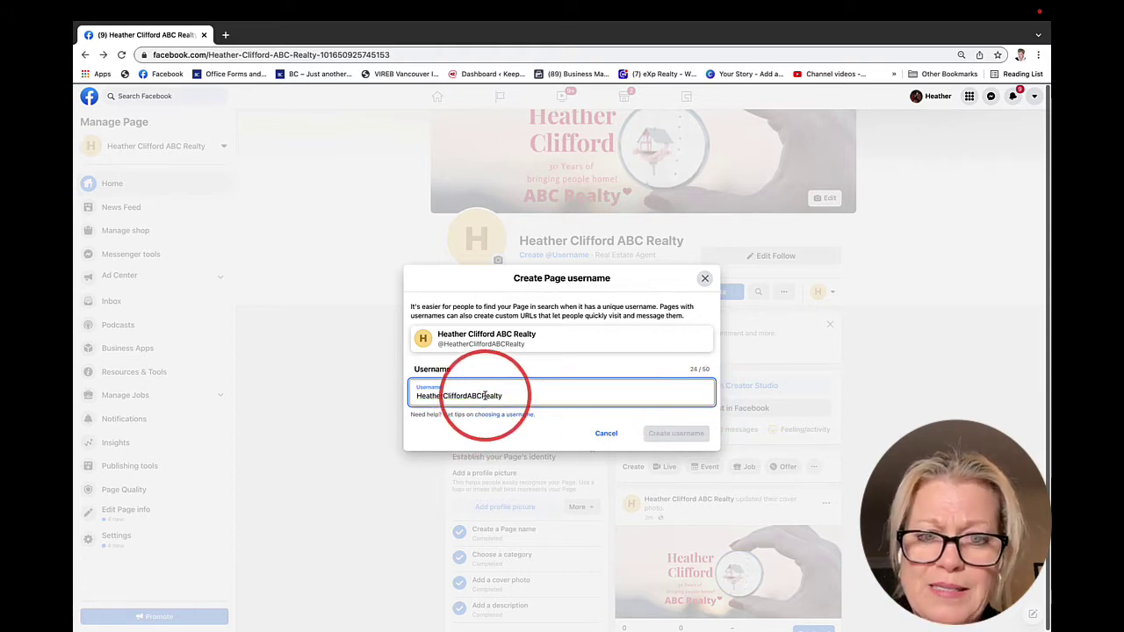
double_click(469, 395)
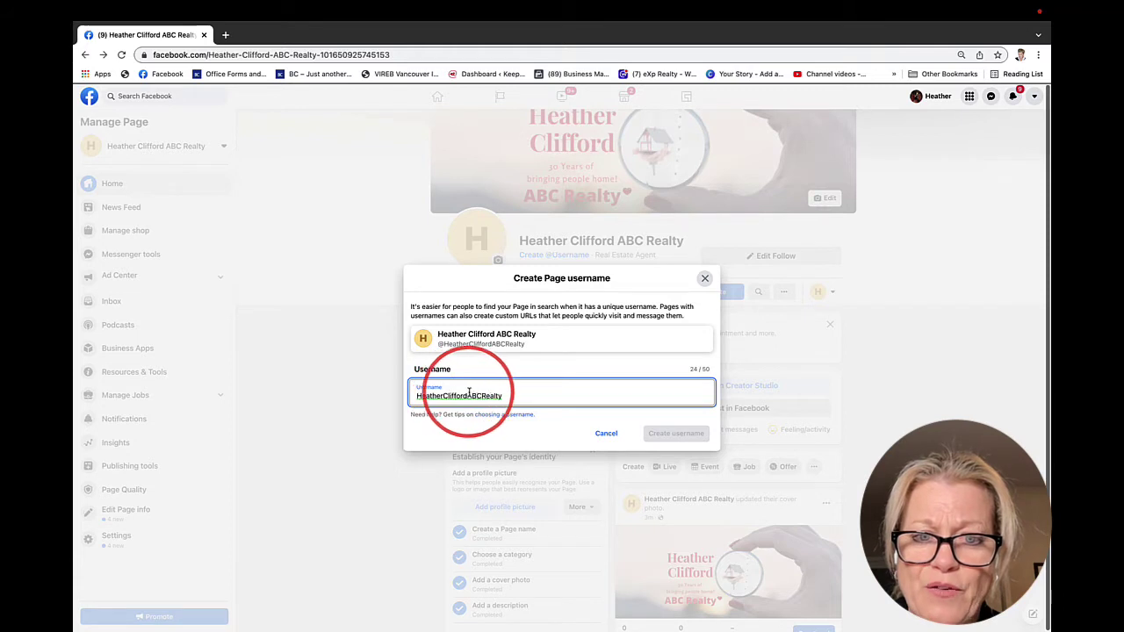
left_click(550, 394)
left_click(549, 434)
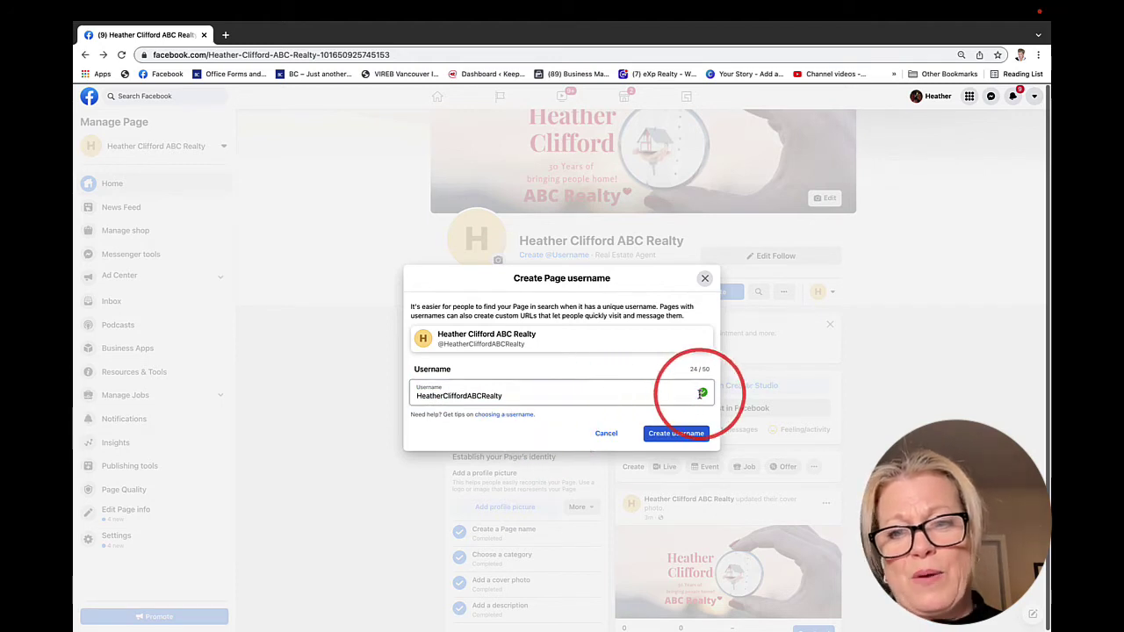
left_click(680, 435)
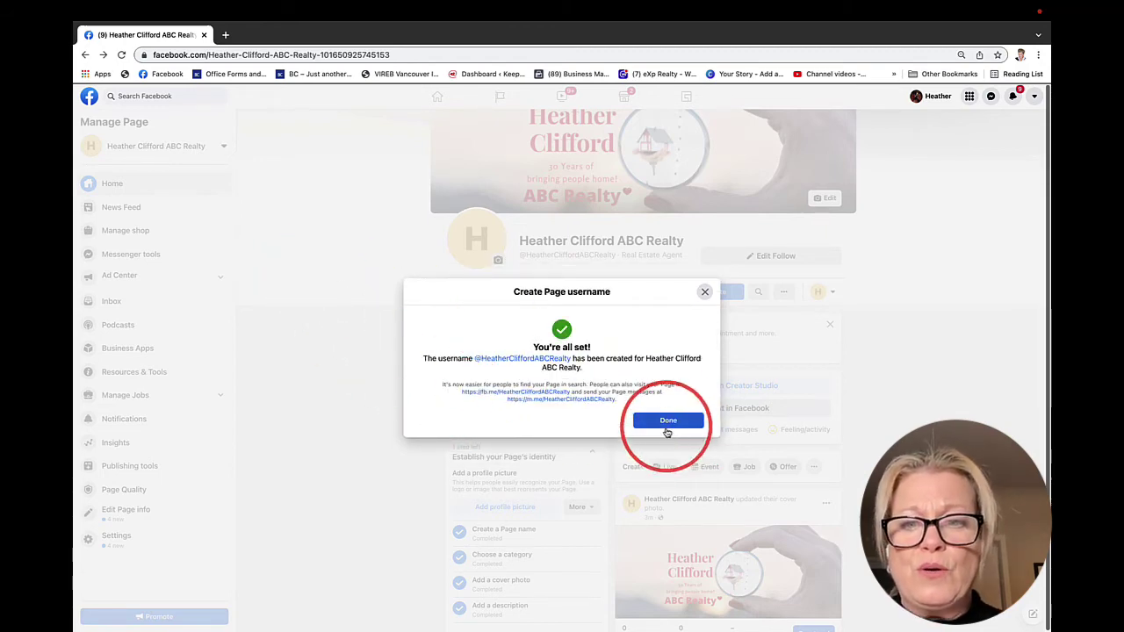
left_click(668, 421)
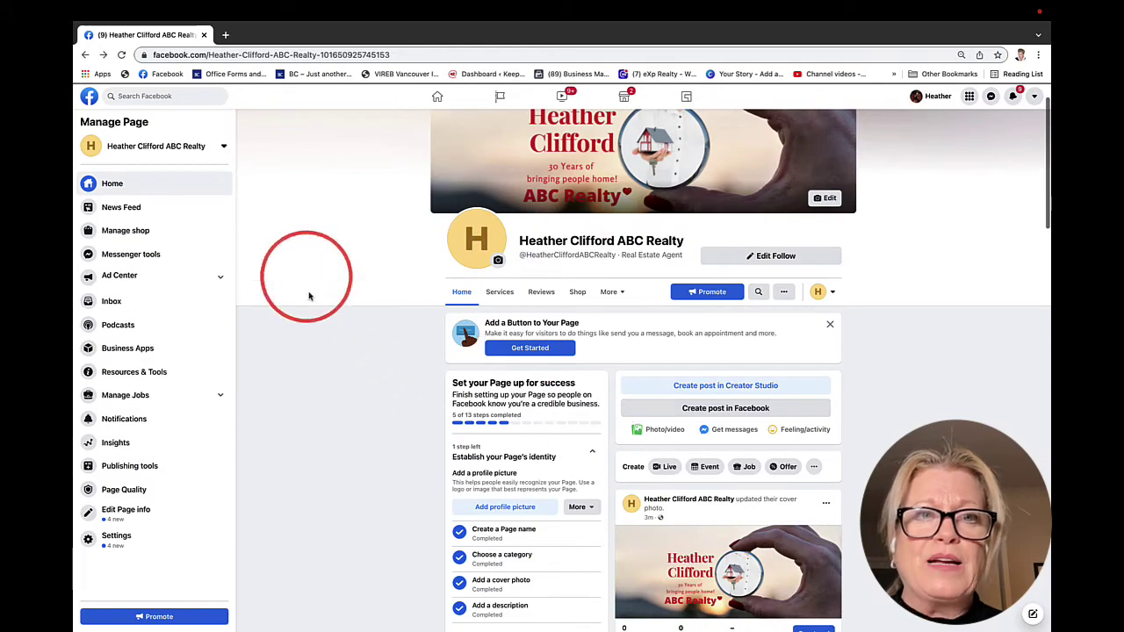
left_click(122, 54)
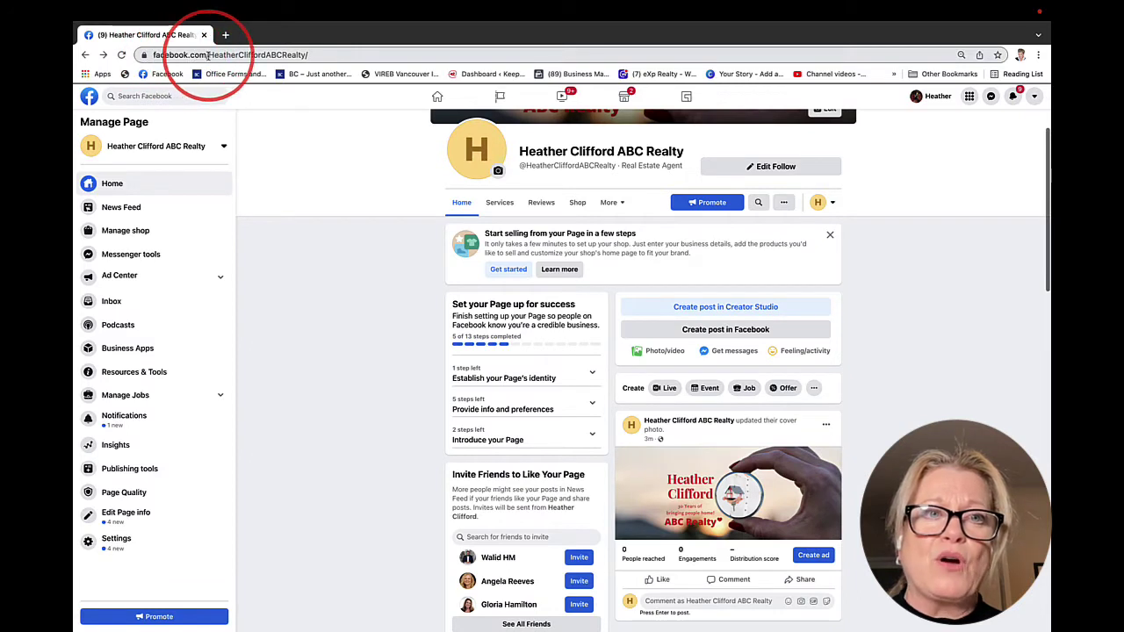
left_click(299, 56)
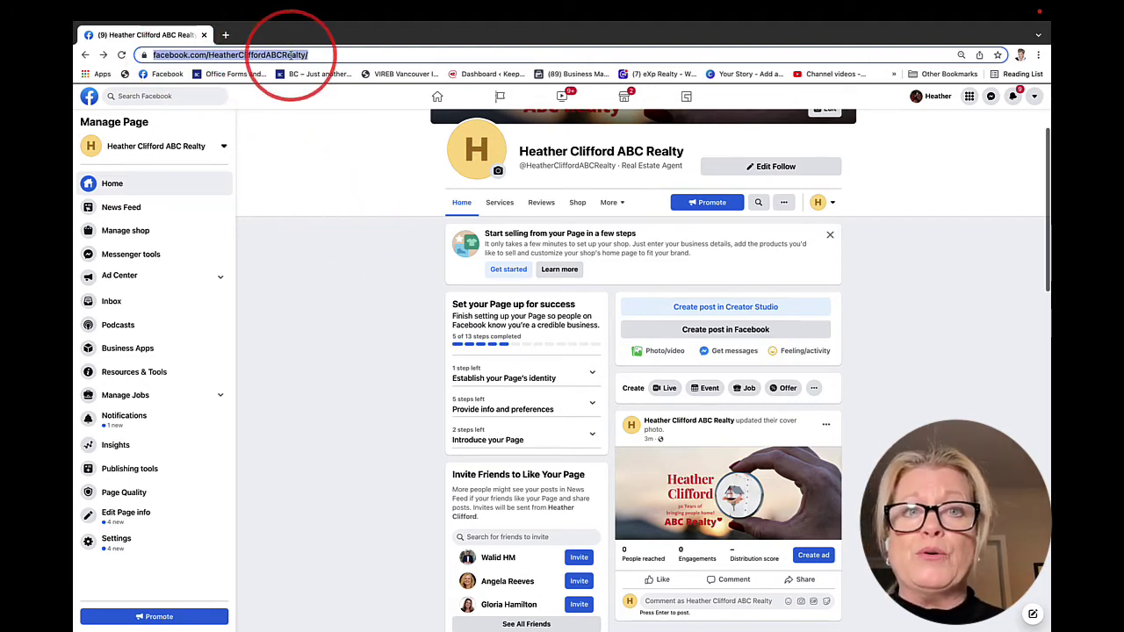
scroll(381, 389, "up", 3)
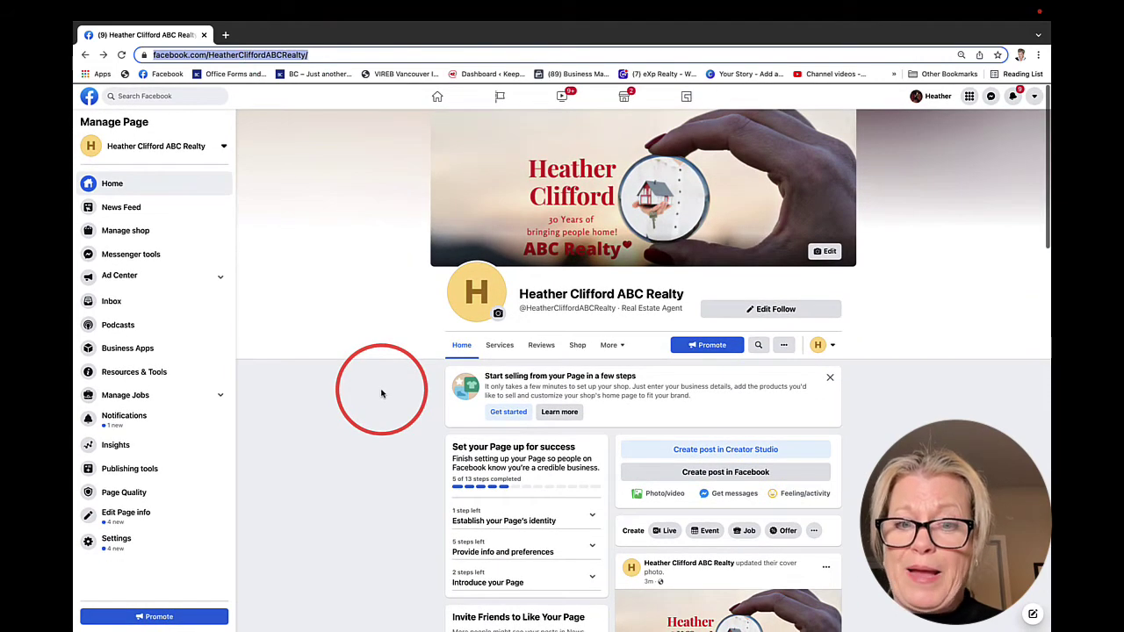
scroll(381, 393, "down", 3)
scroll(381, 394, "up", 1)
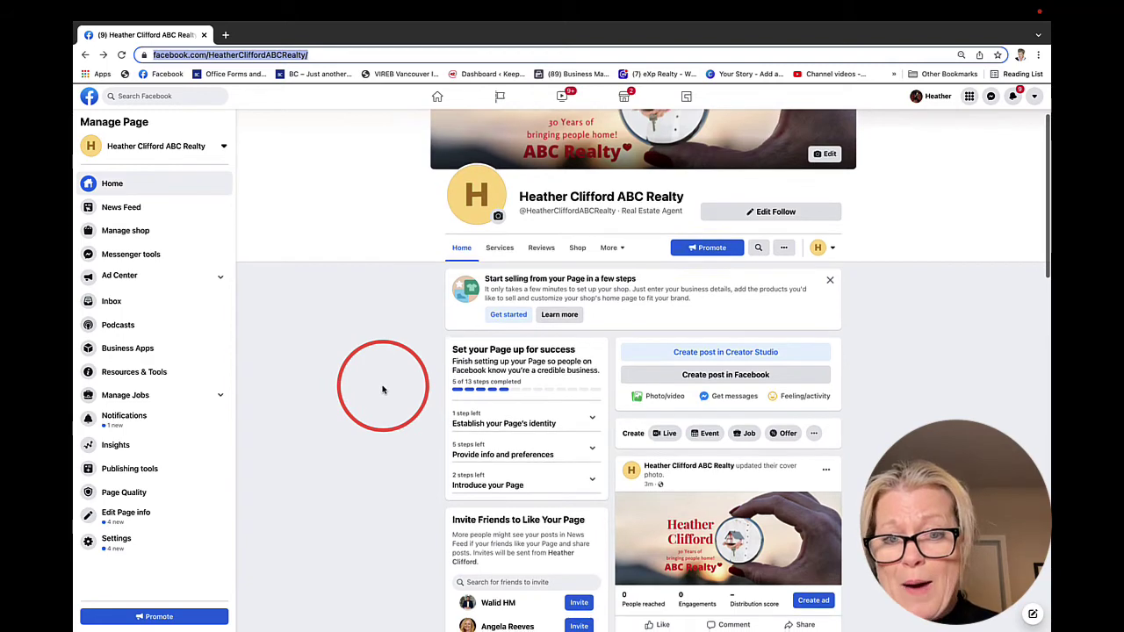
scroll(382, 389, "down", 1)
scroll(382, 389, "up", 1)
scroll(382, 389, "up", 1)
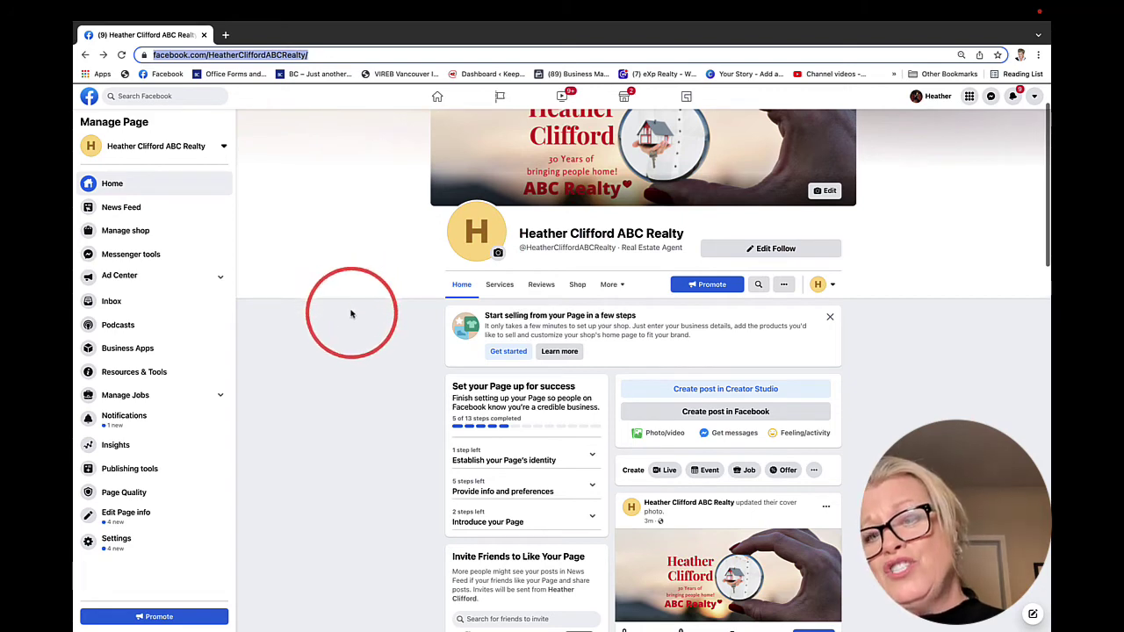
scroll(429, 461, "down", 2)
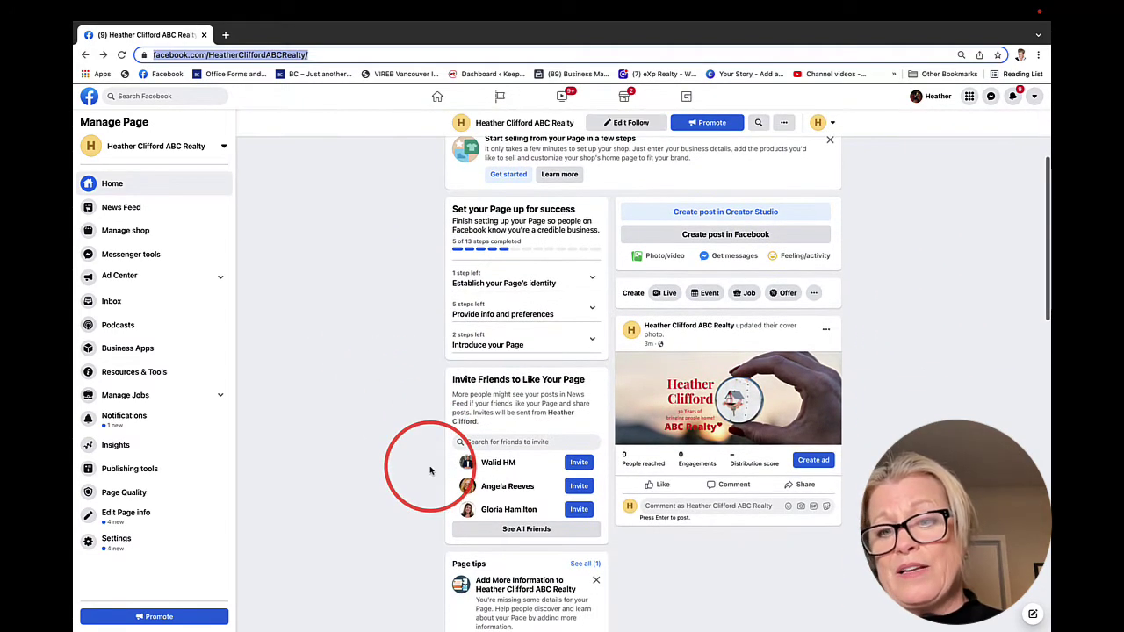
left_click(758, 402)
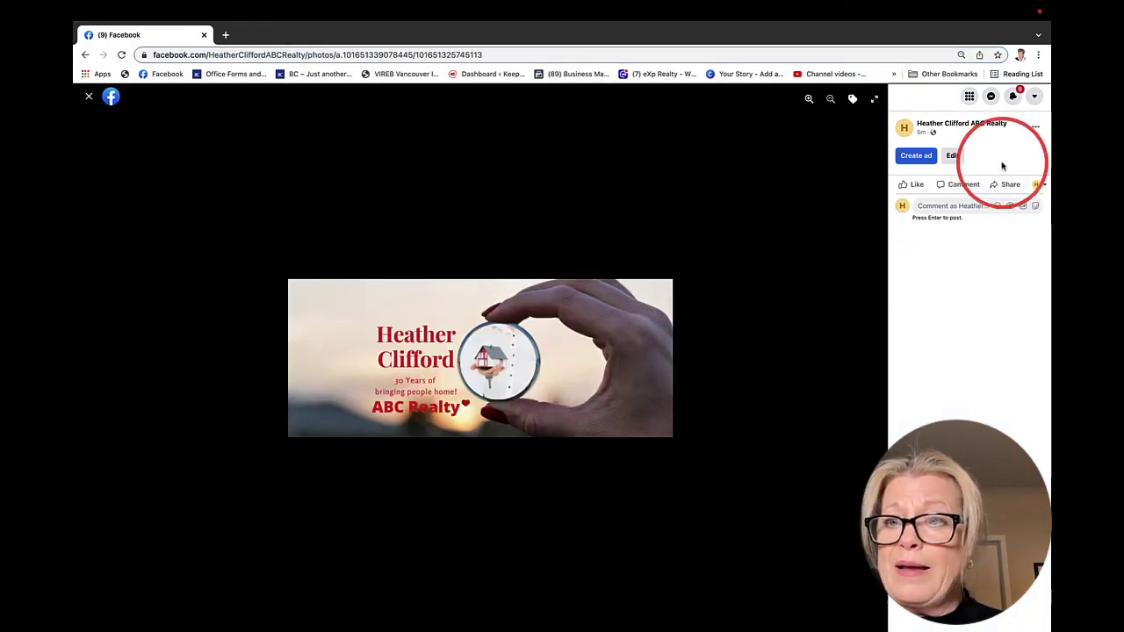
left_click(952, 156)
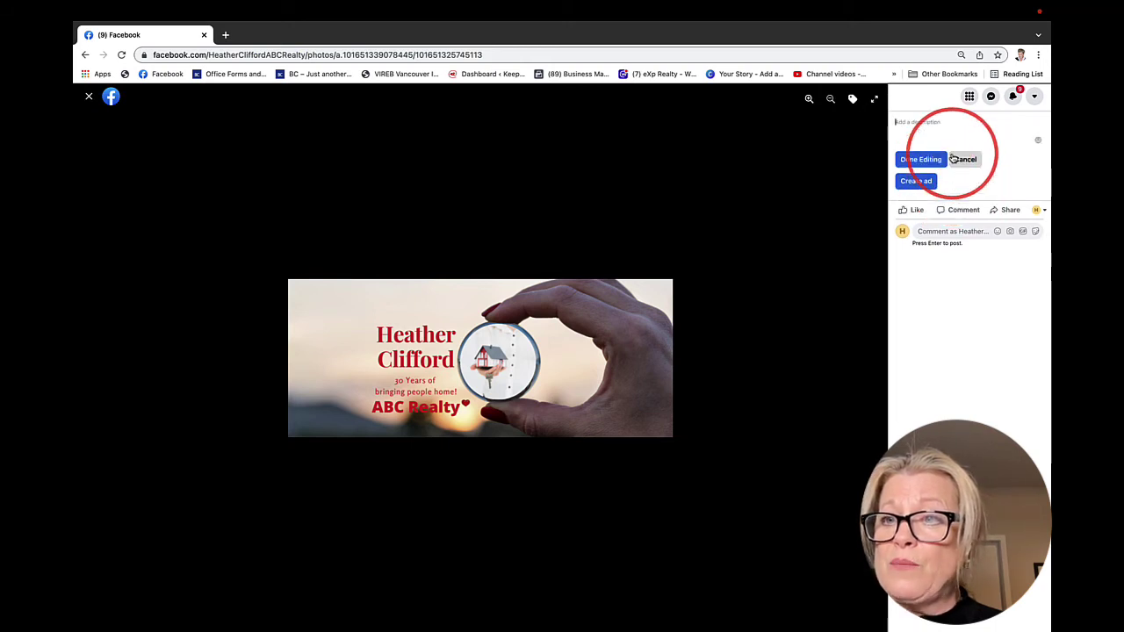
left_click(919, 131)
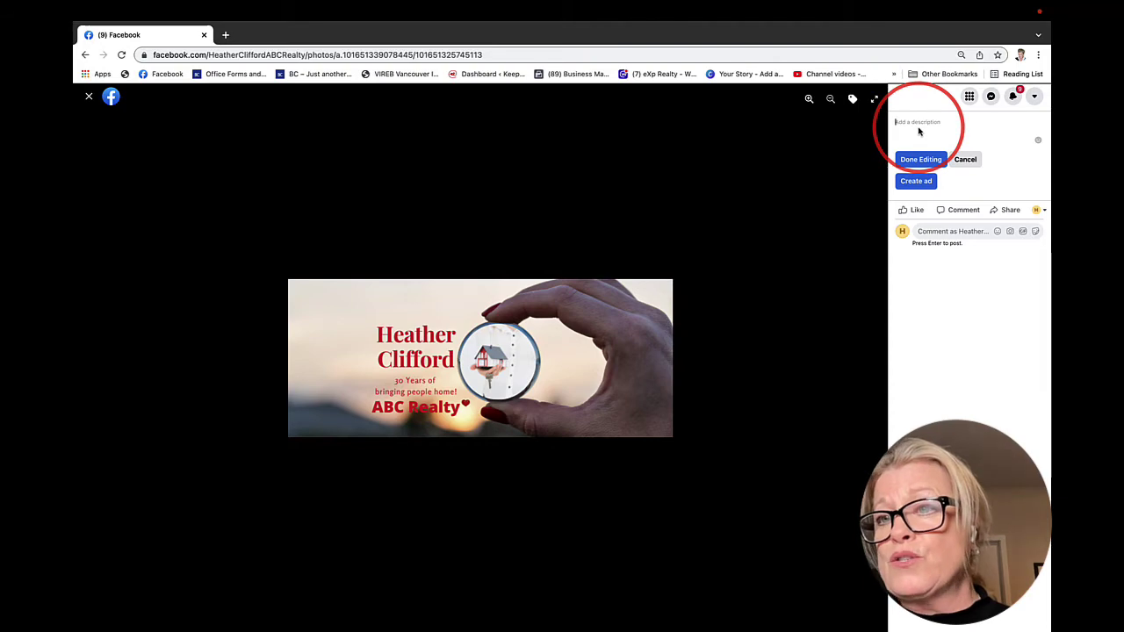
left_click(89, 97)
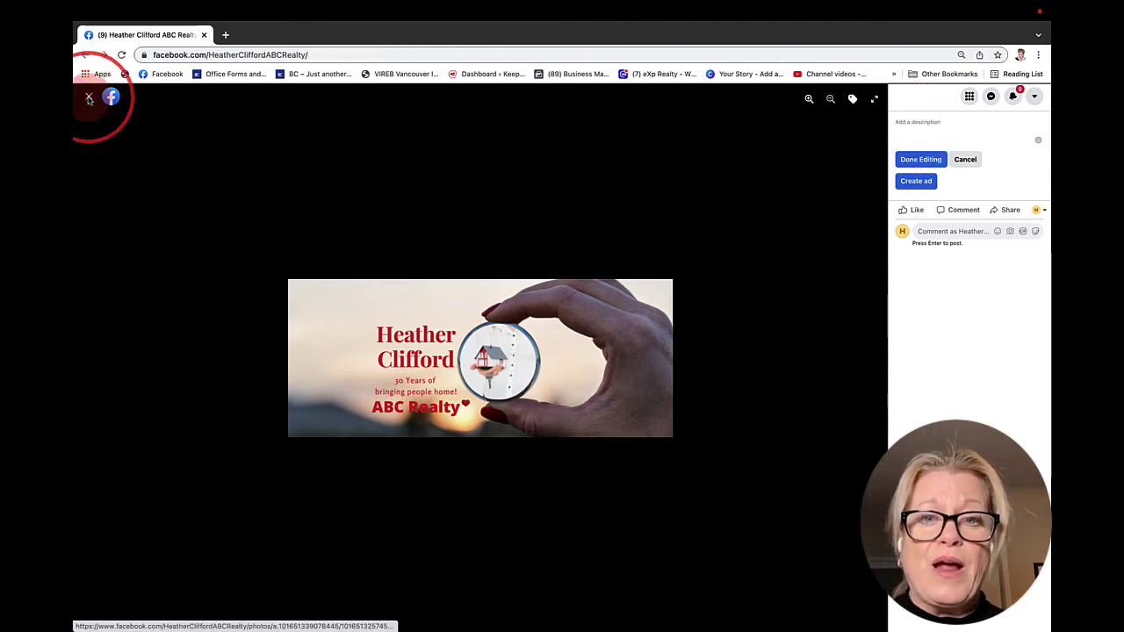
Post a new page update with the living-room interior screenshot attached as a photo
scroll(772, 384, "up", 2)
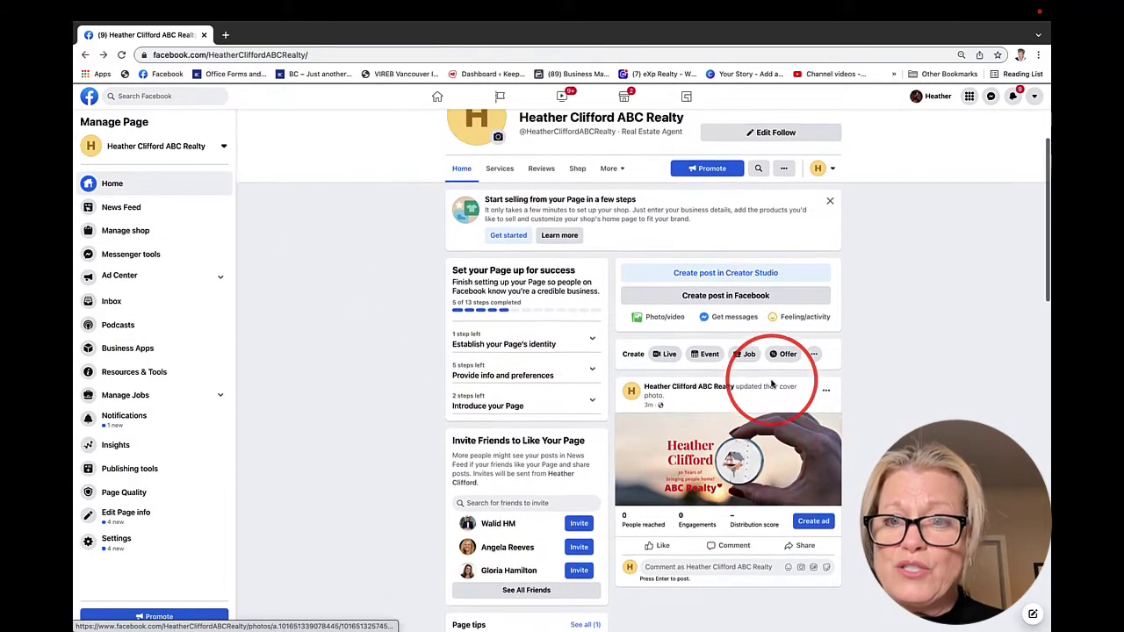
left_click(703, 304)
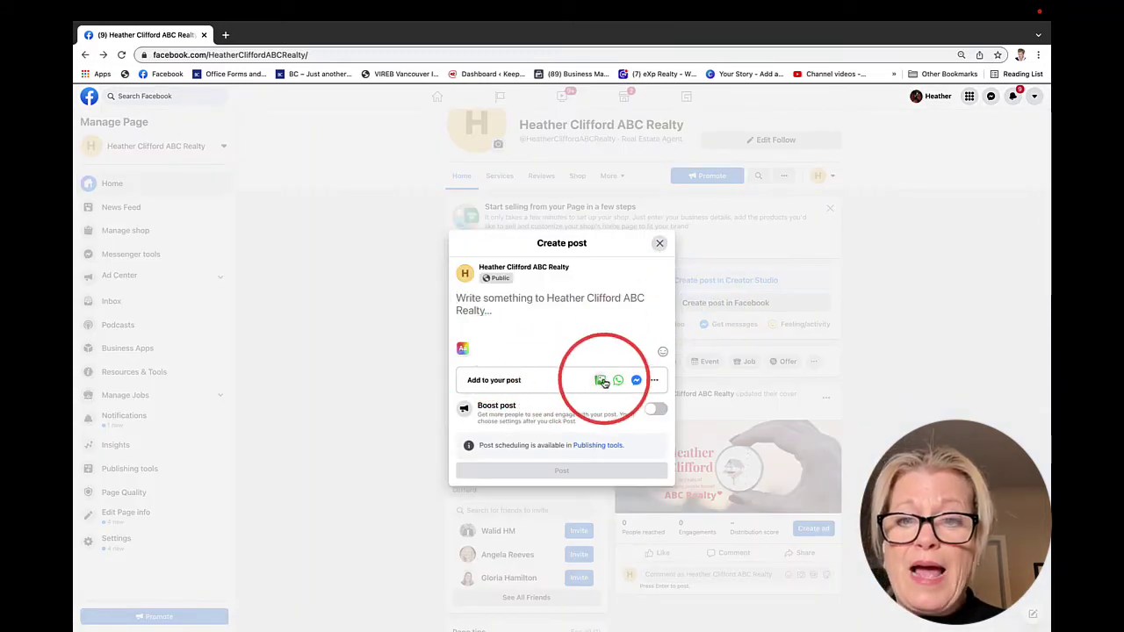
left_click(599, 379)
left_click(563, 314)
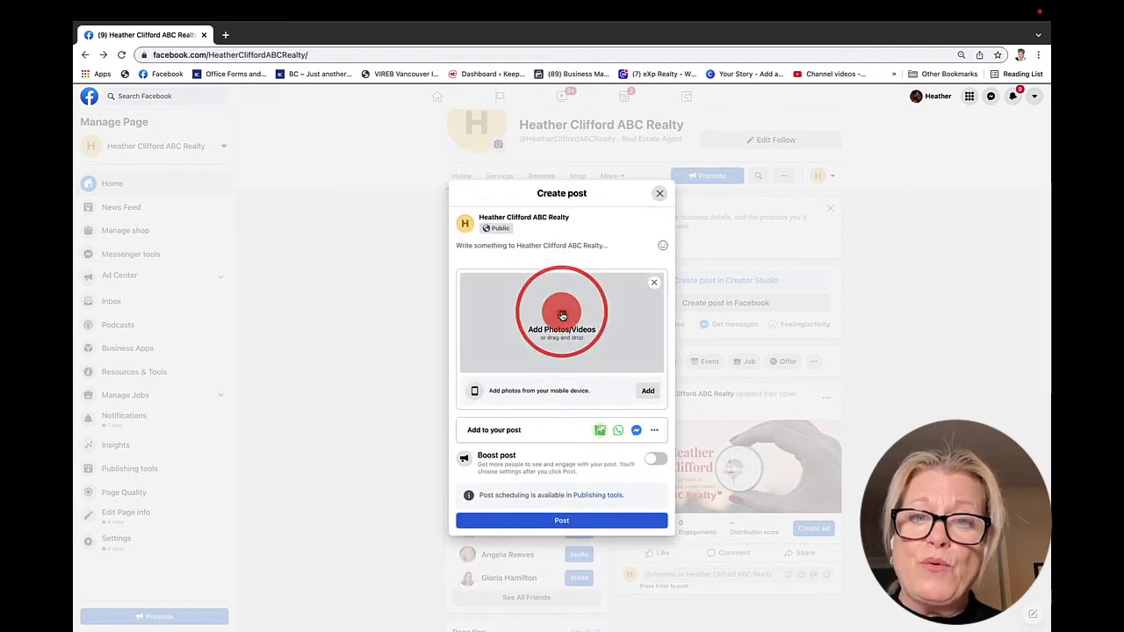
left_click(483, 267)
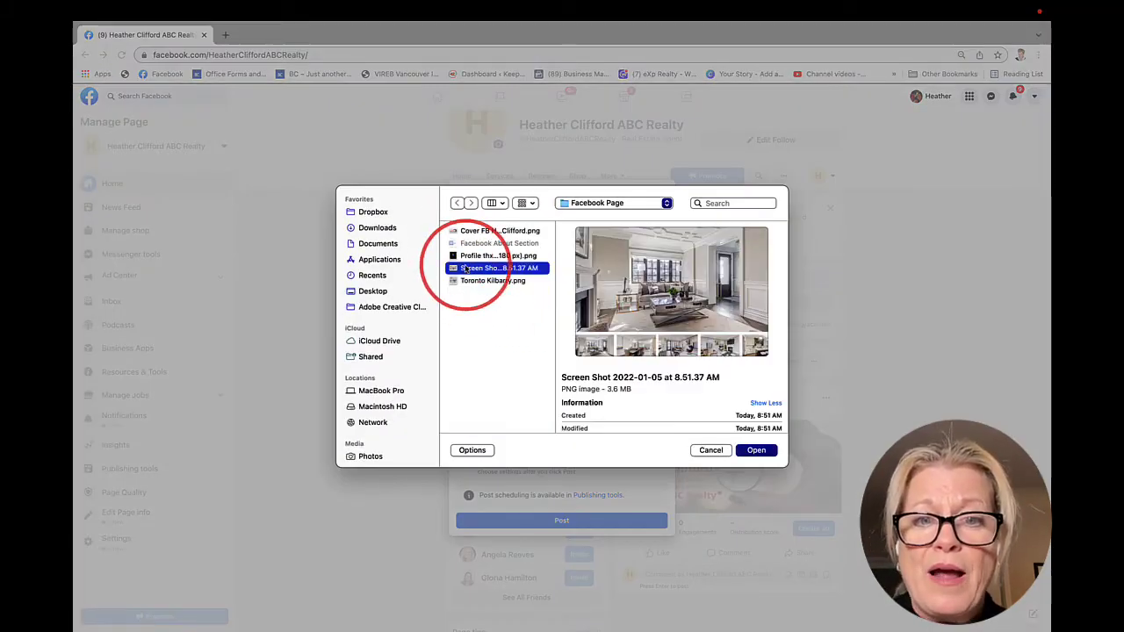
left_click(773, 446)
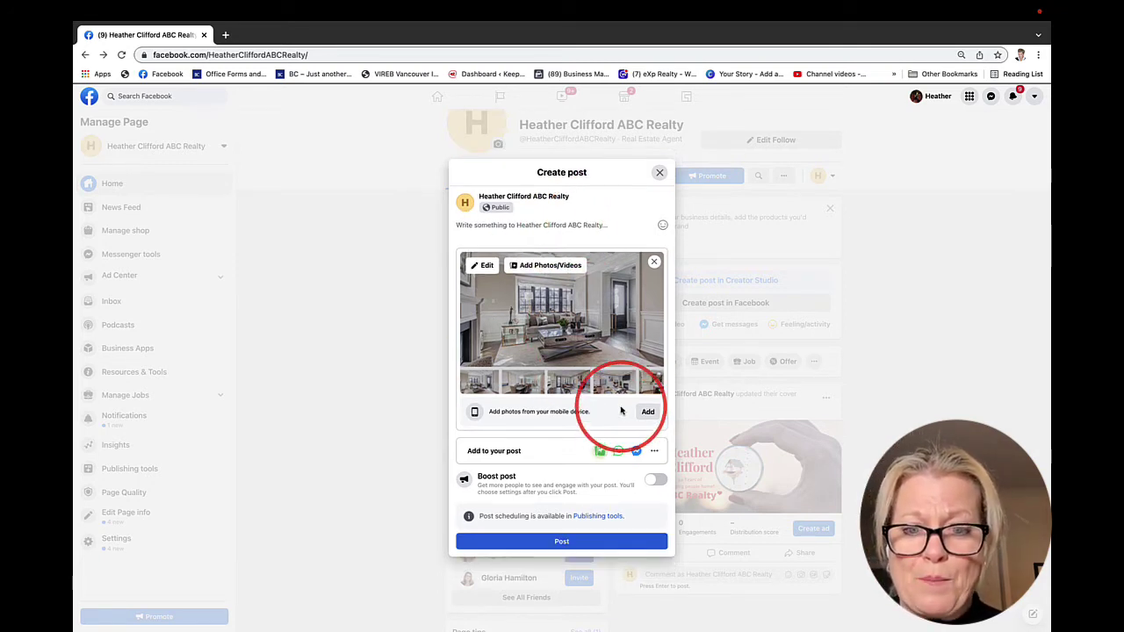
left_click(555, 540)
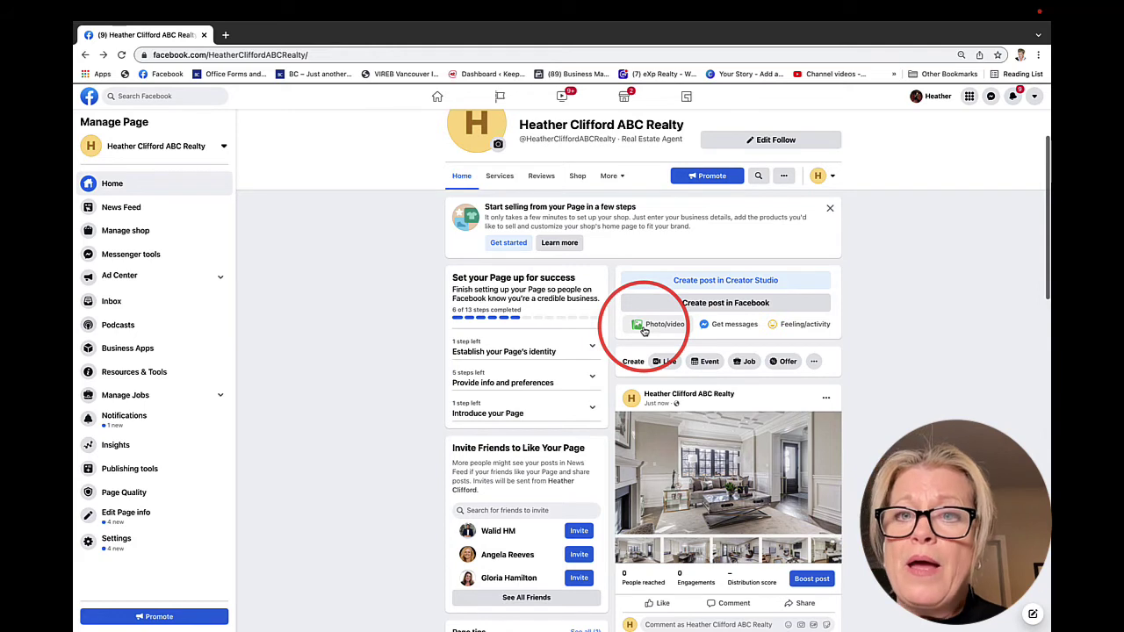
scroll(642, 328, "up", 1)
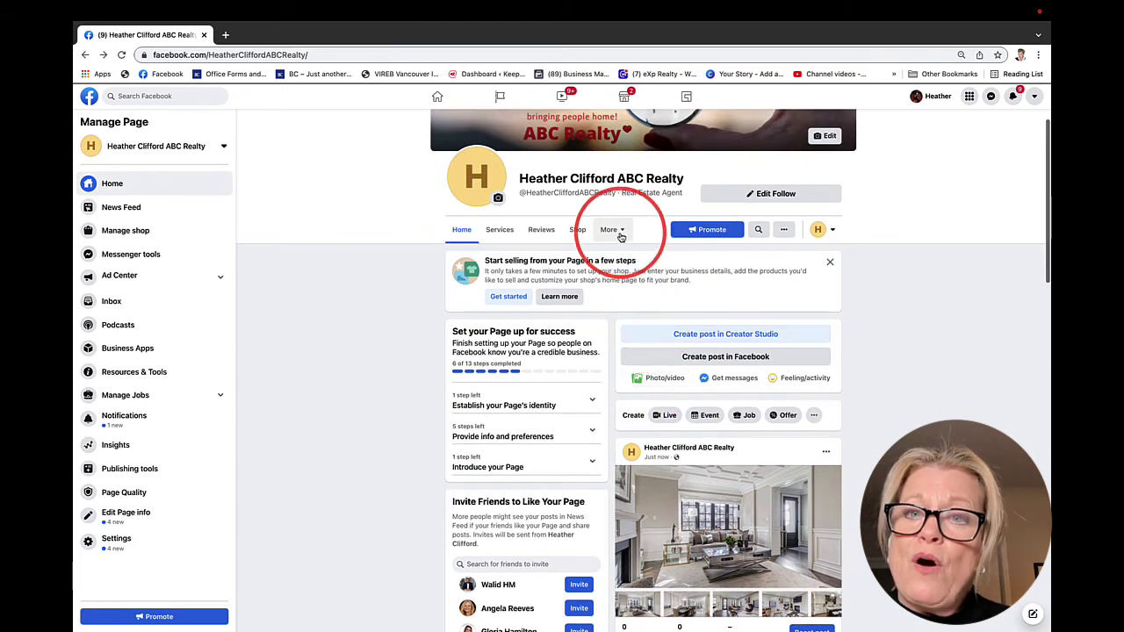
left_click(619, 231)
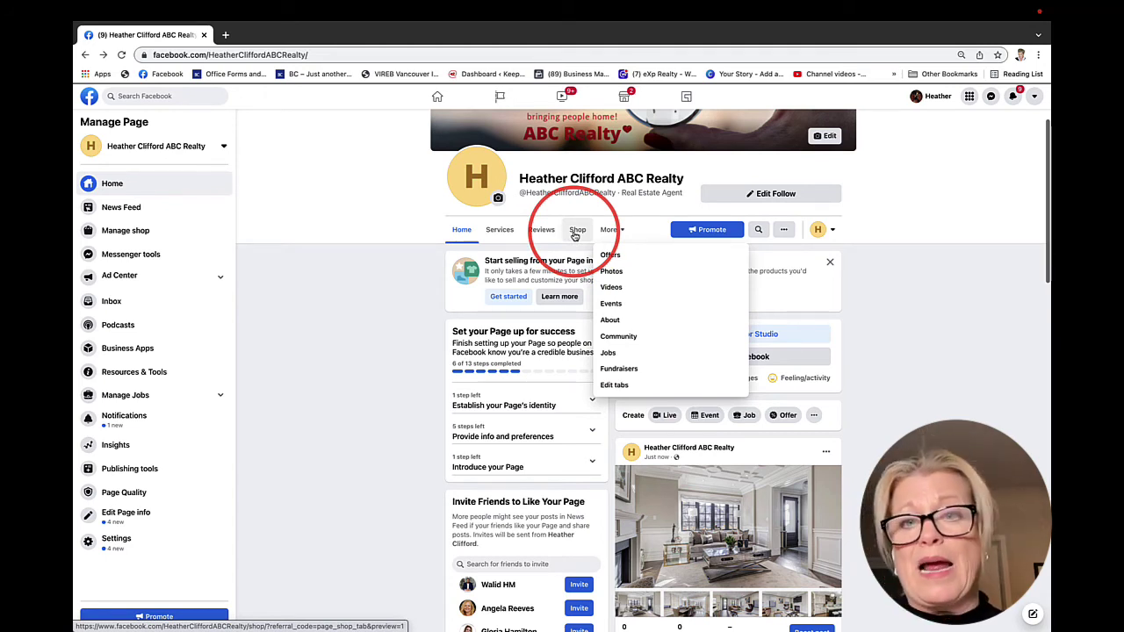
left_click(395, 261)
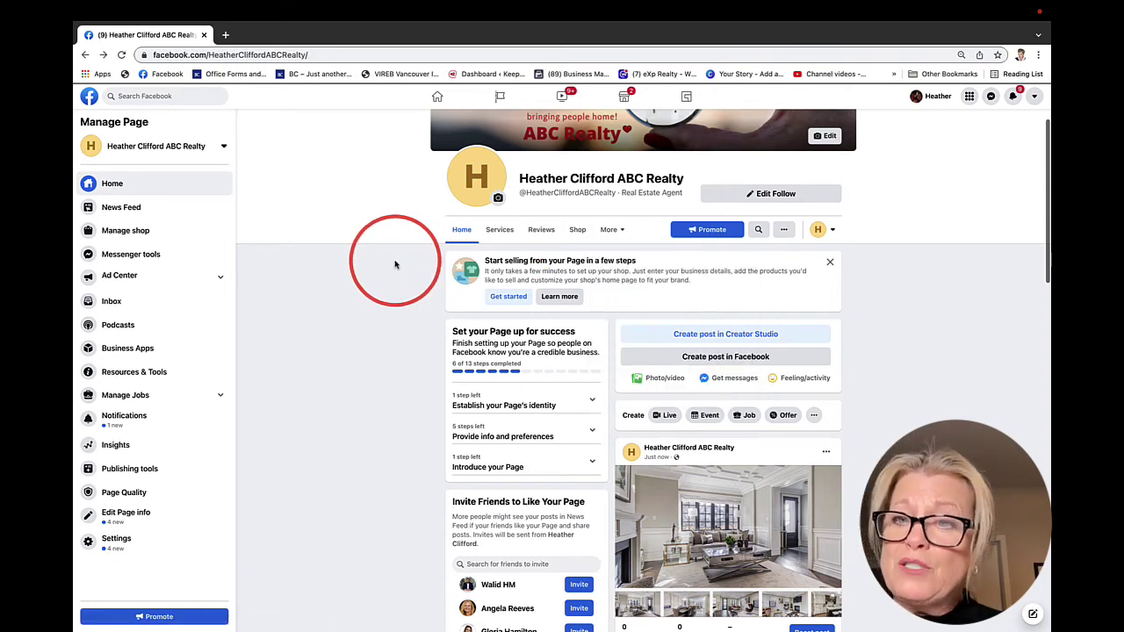
left_click(784, 232)
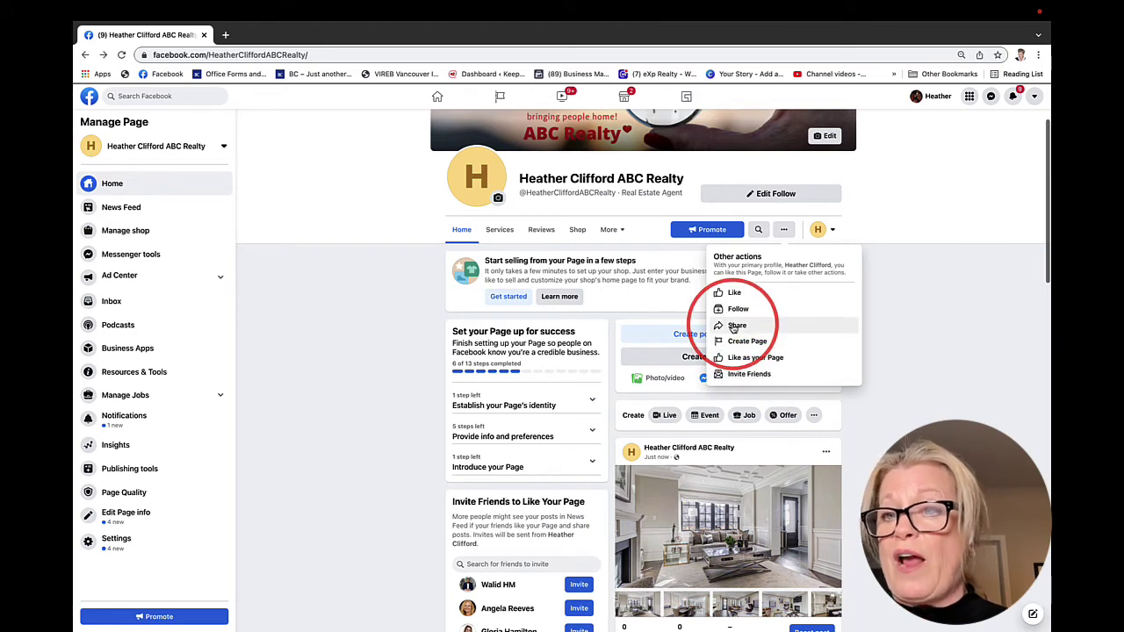
left_click(351, 384)
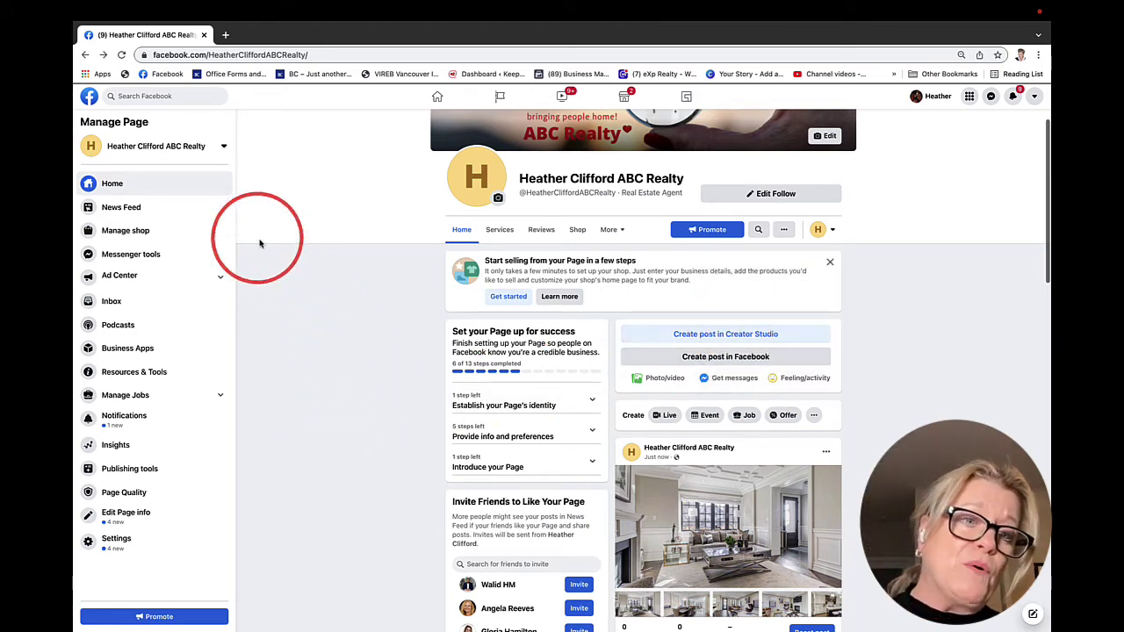
Open Edit Page info and review its General, Contact, Location, Hours and More sections
left_click(123, 516)
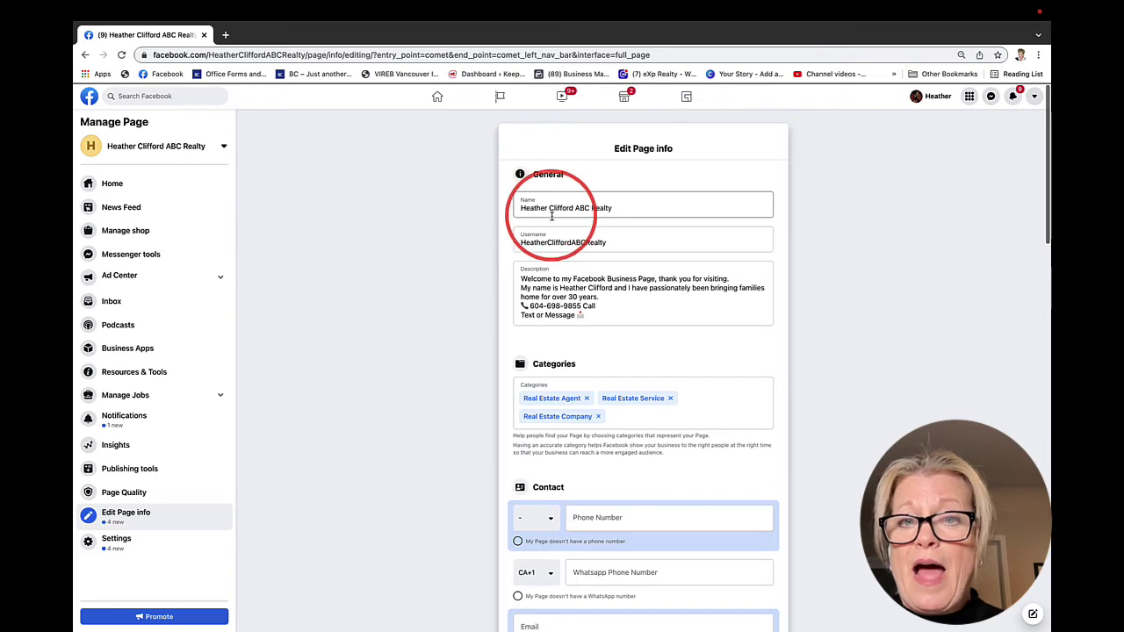
left_click(529, 281)
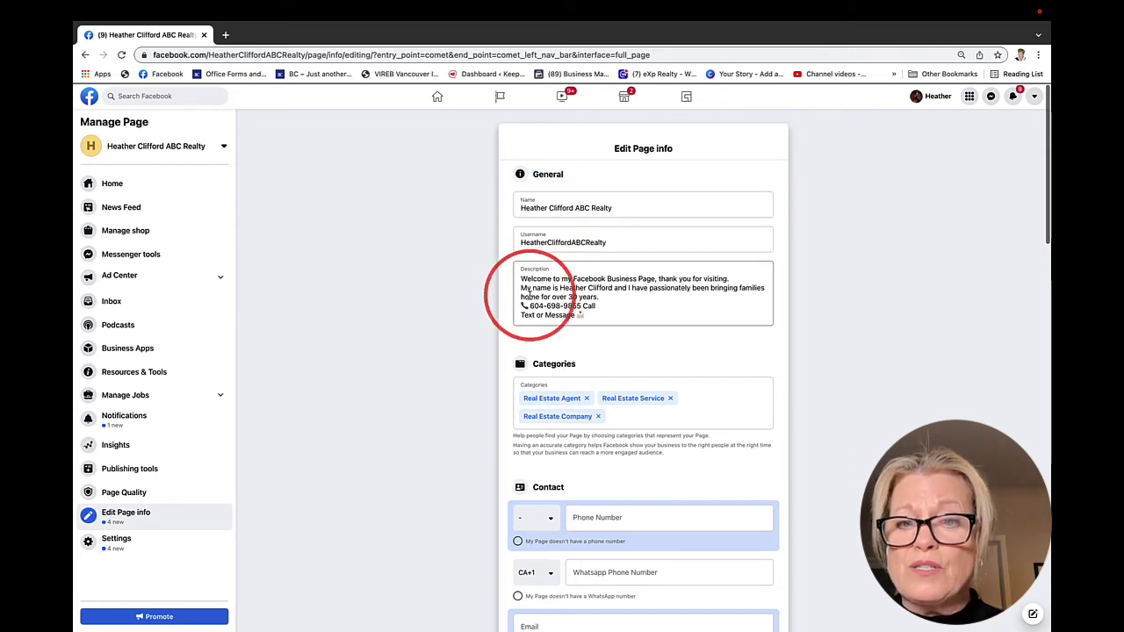
scroll(530, 369, "down", 2)
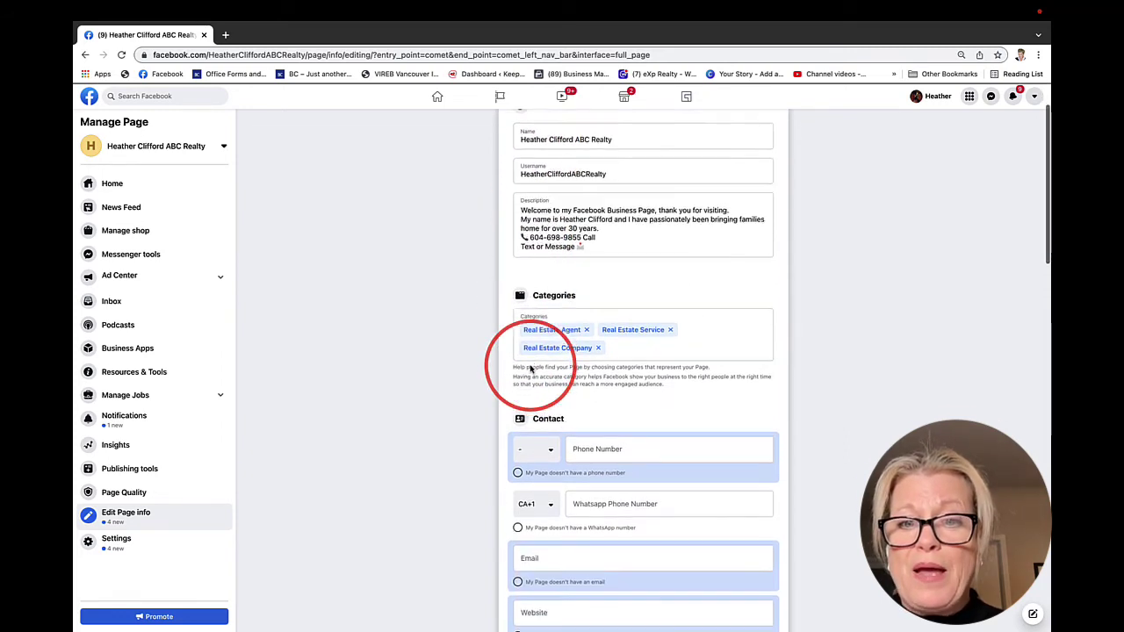
scroll(552, 430, "down", 3)
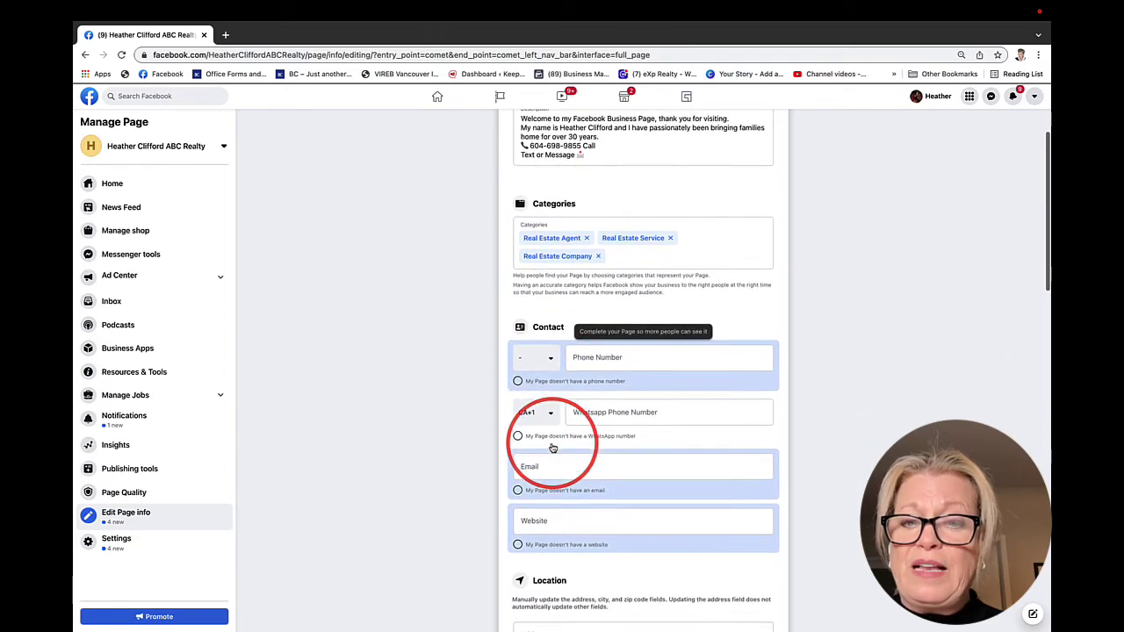
scroll(552, 447, "down", 6)
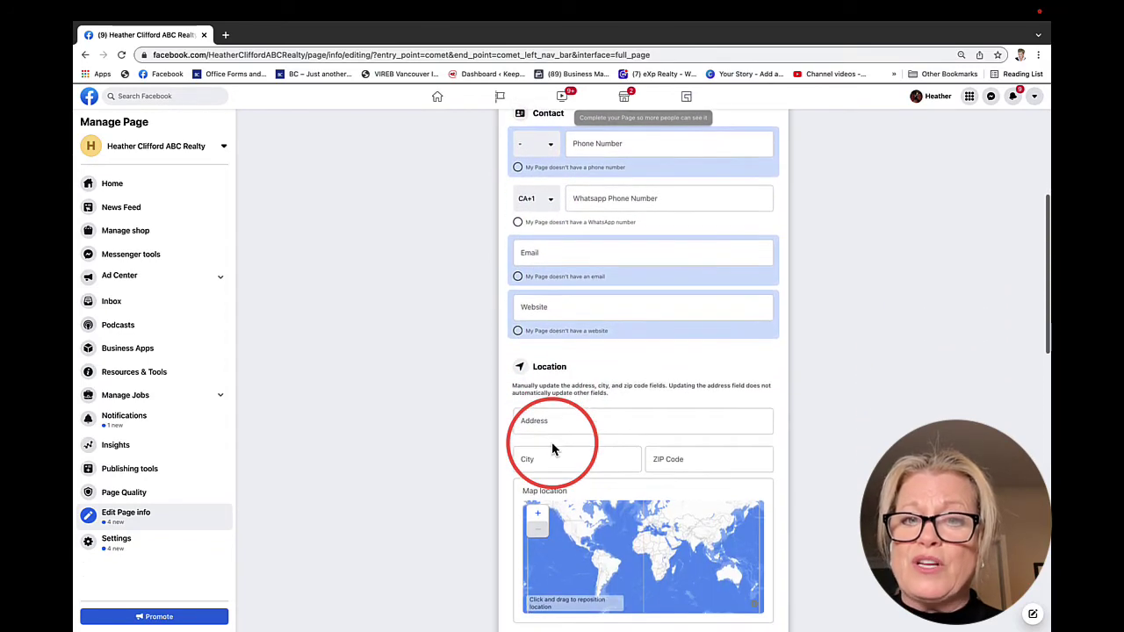
scroll(553, 448, "down", 6)
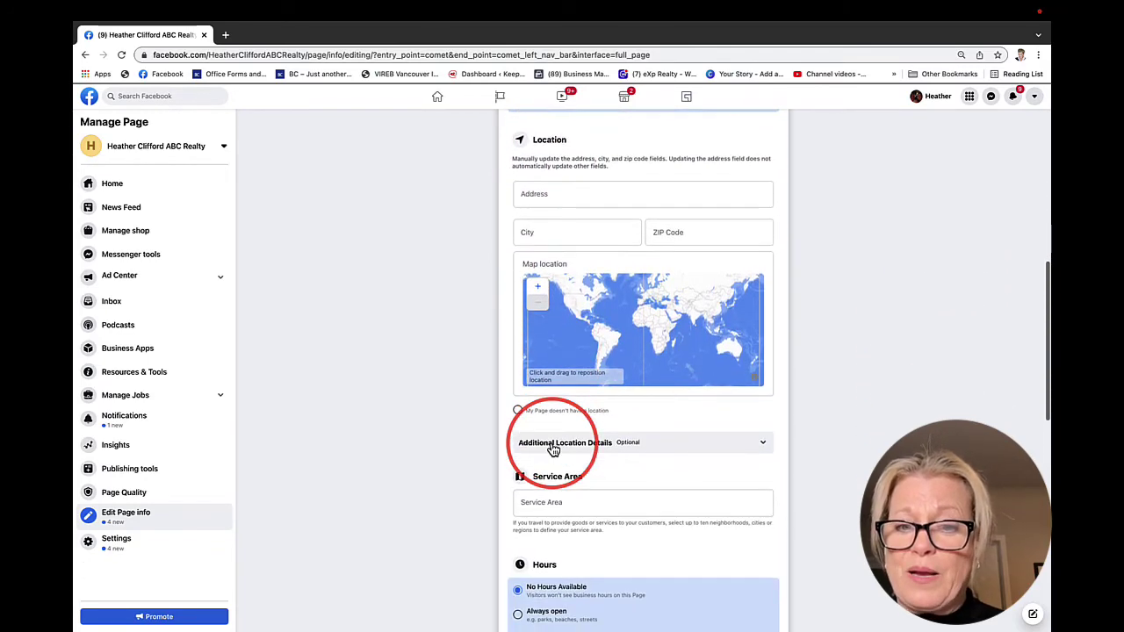
scroll(552, 448, "down", 7)
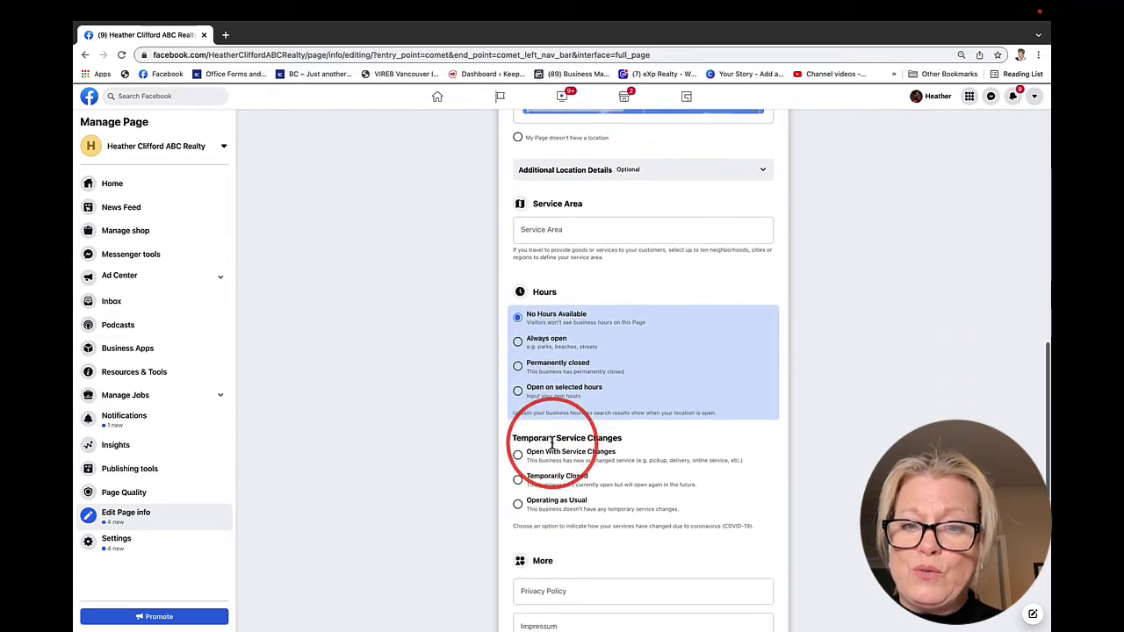
scroll(551, 444, "down", 3)
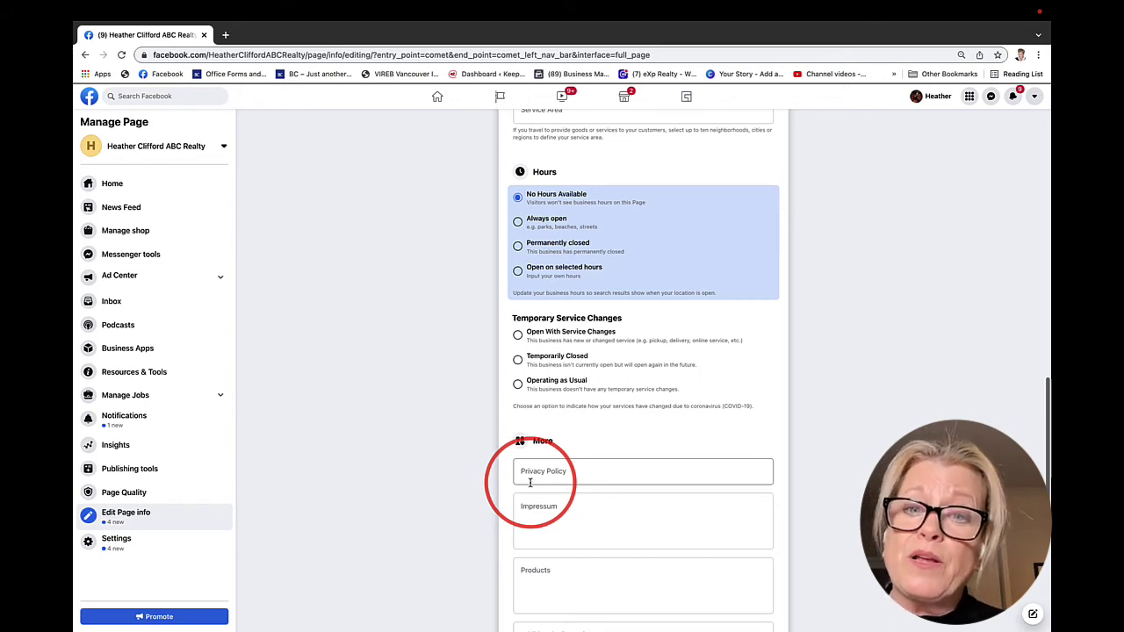
scroll(529, 482, "down", 5)
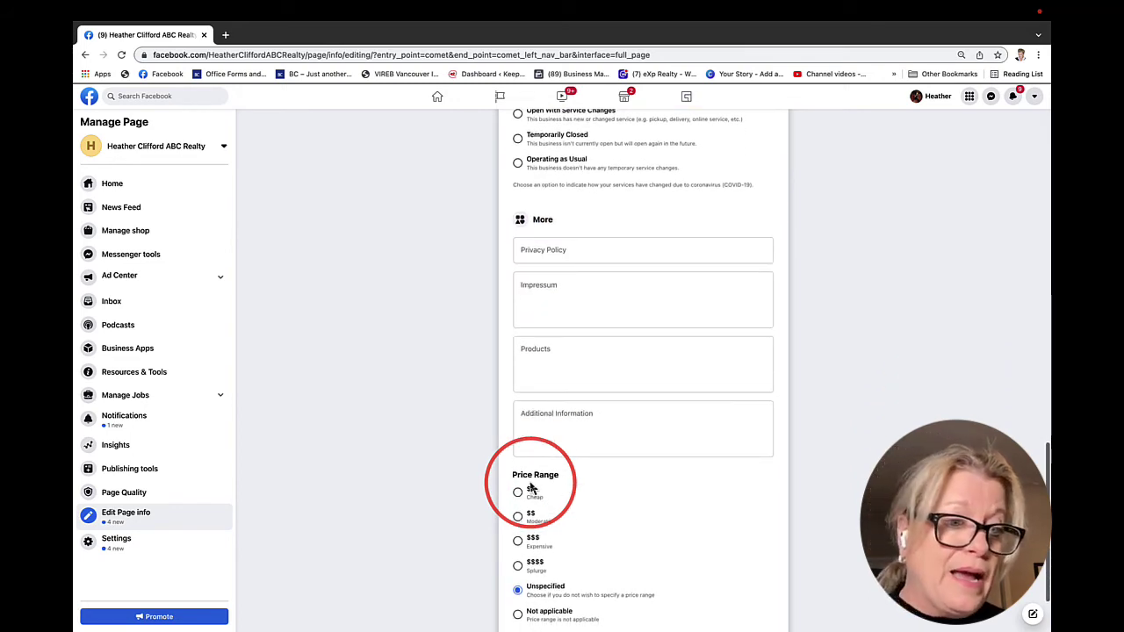
Go to the page's Templates and Tabs settings
left_click(114, 544)
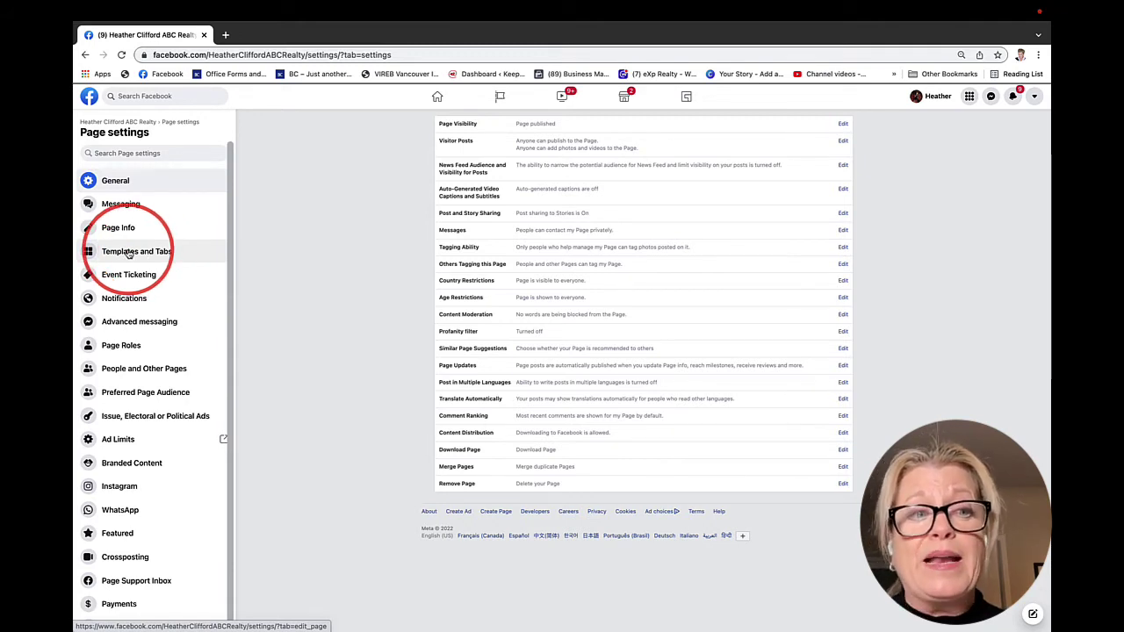
left_click(129, 253)
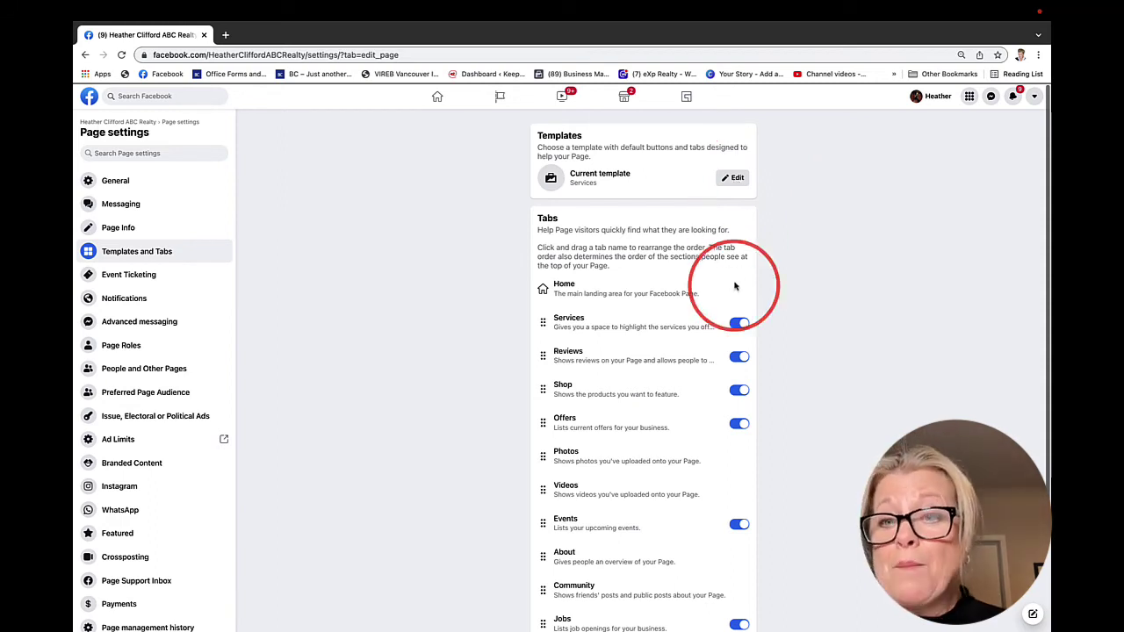
scroll(726, 315, "down", 2)
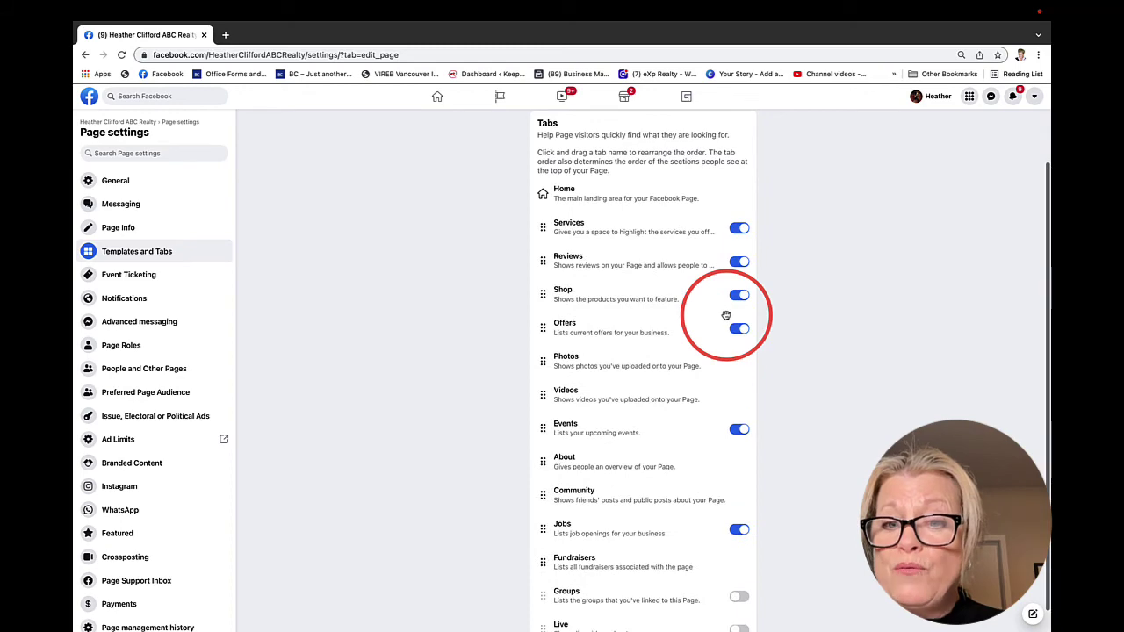
scroll(726, 315, "down", 1)
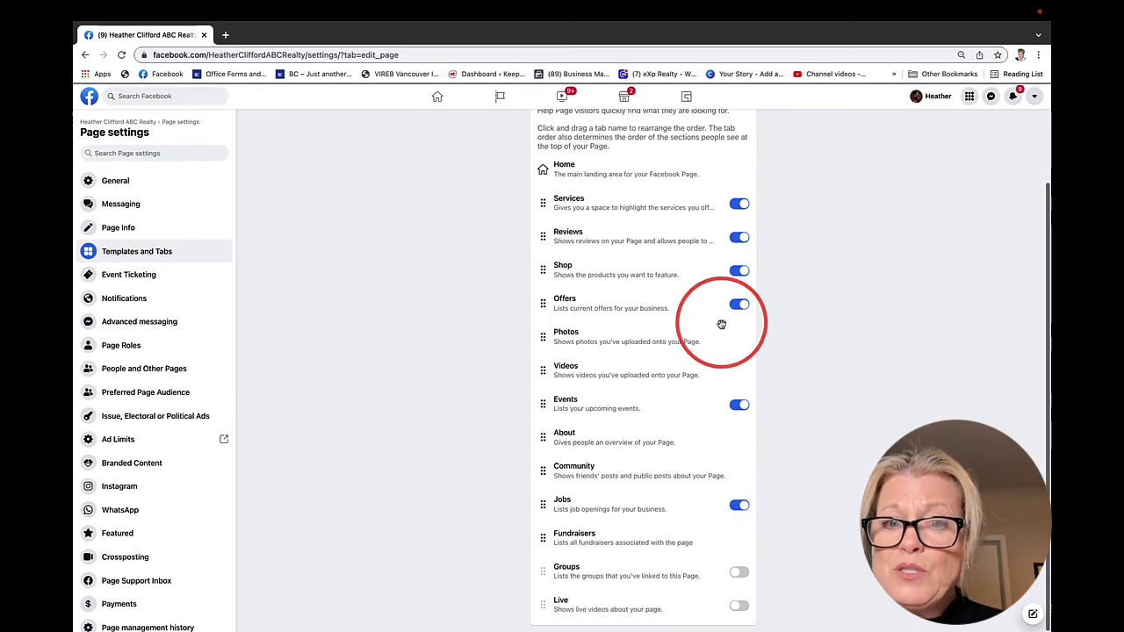
Switch off the Shop and Events tabs and switch on the Live tab
left_click(735, 276)
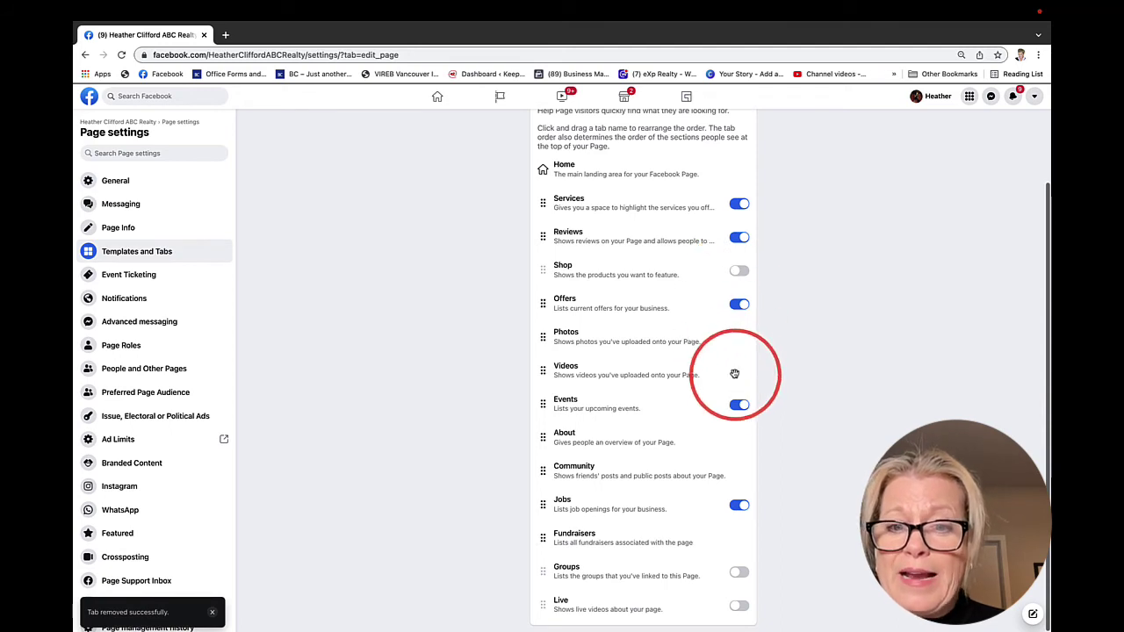
left_click(736, 409)
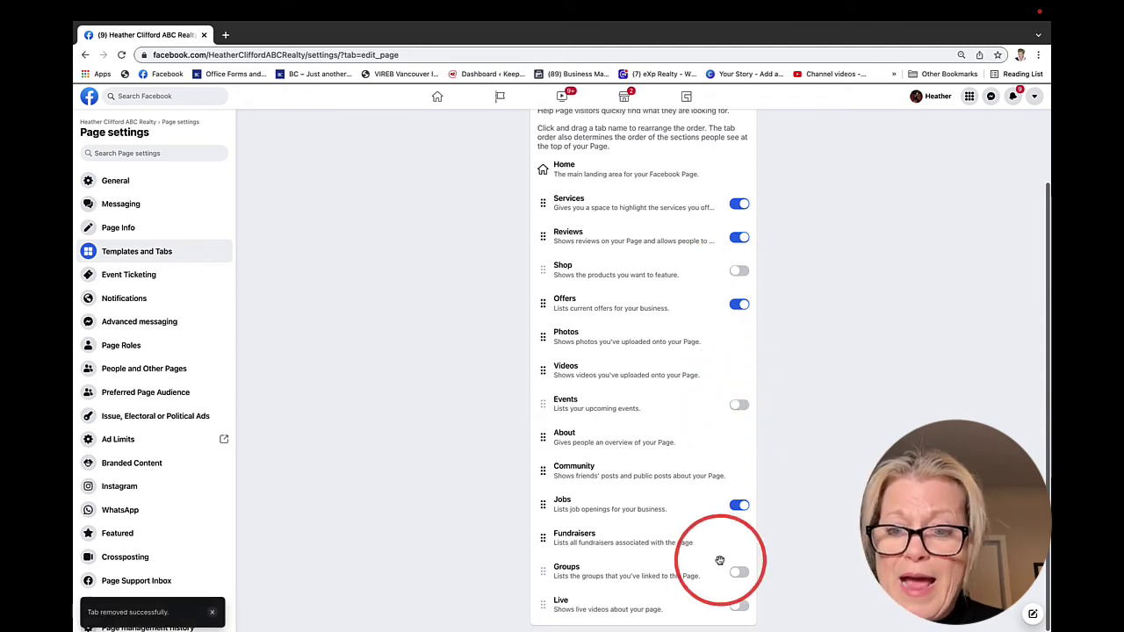
left_click(559, 604)
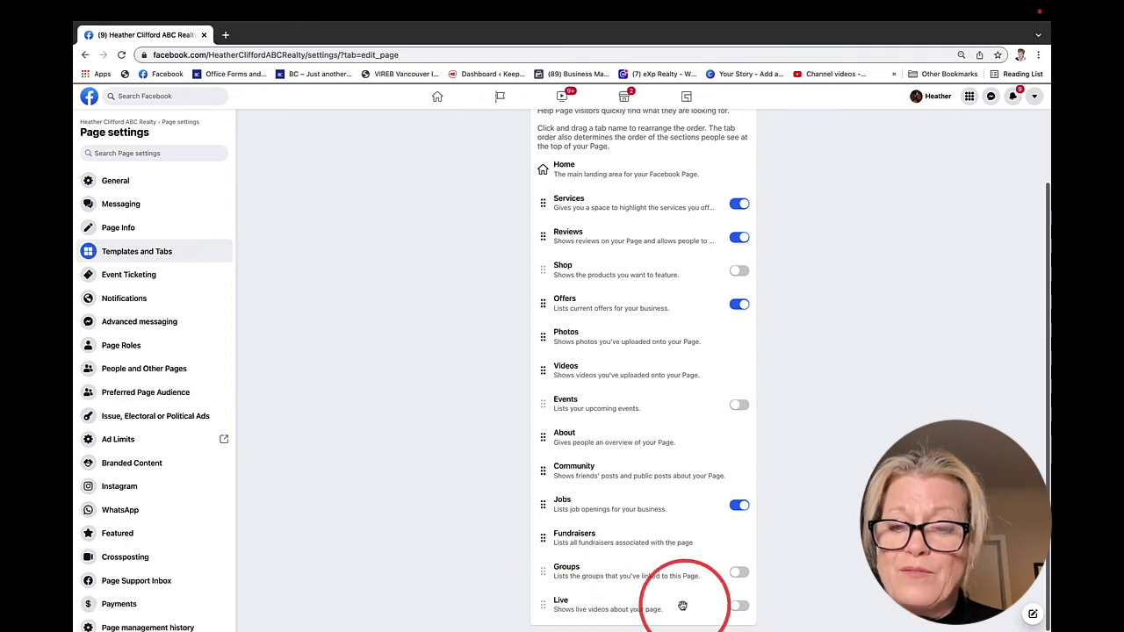
left_click(739, 607)
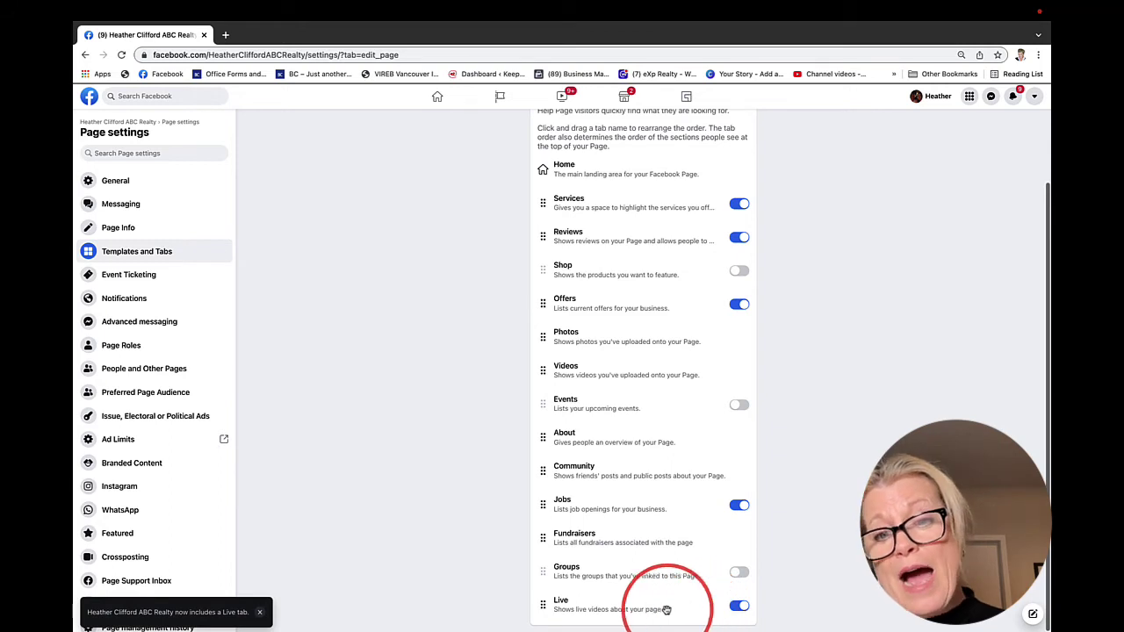
Drag About and Photos up below Services, and move Reviews down below Videos
left_click_drag(605, 453, 602, 249)
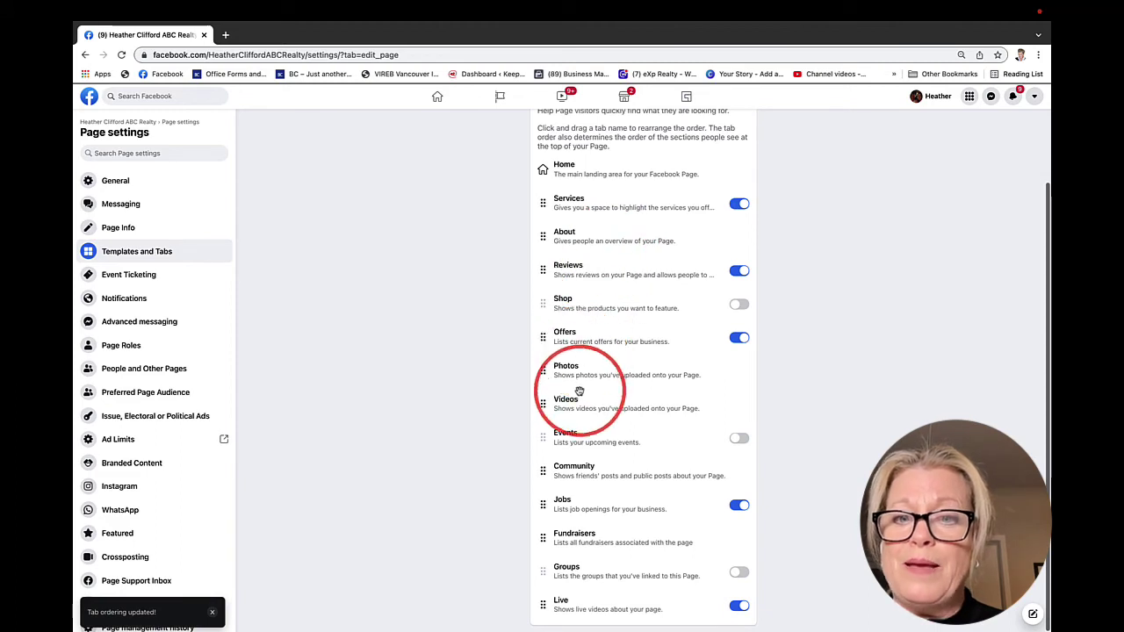
left_click_drag(575, 379, 580, 248)
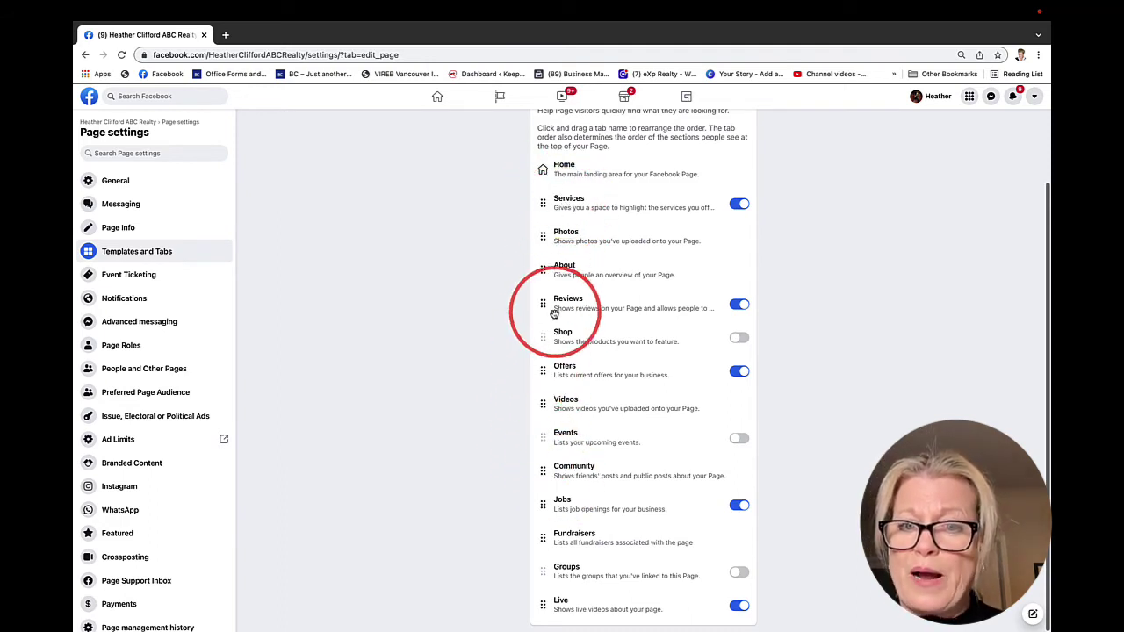
left_click_drag(538, 307, 545, 409)
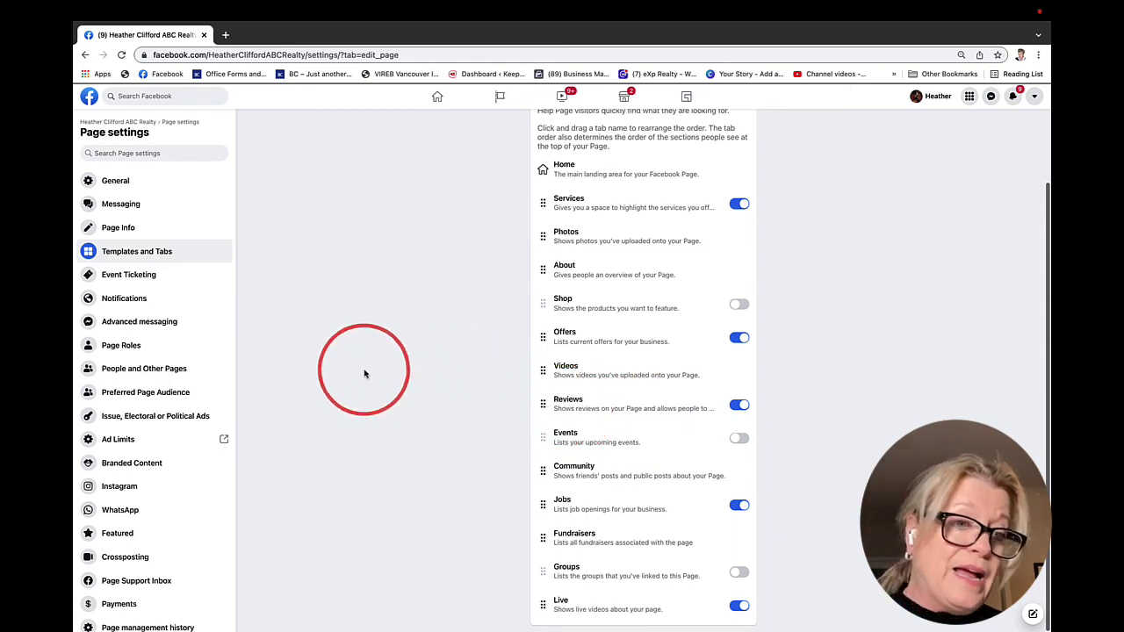
In General settings, turn on the profanity filter and save it
scroll(154, 489, "down", 3)
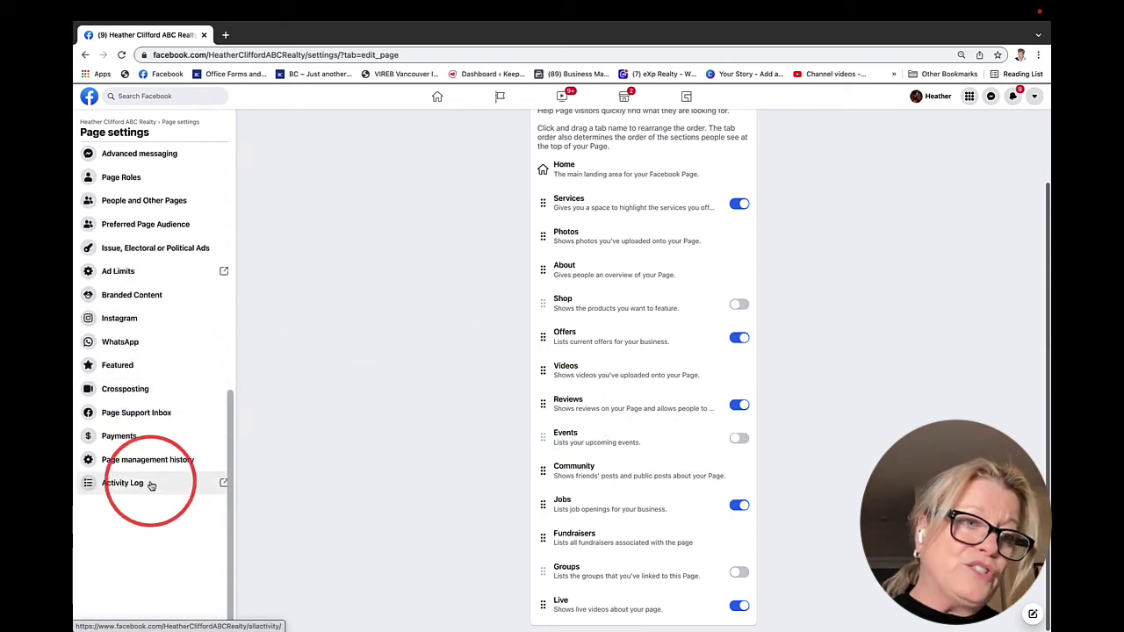
scroll(123, 294, "up", 2)
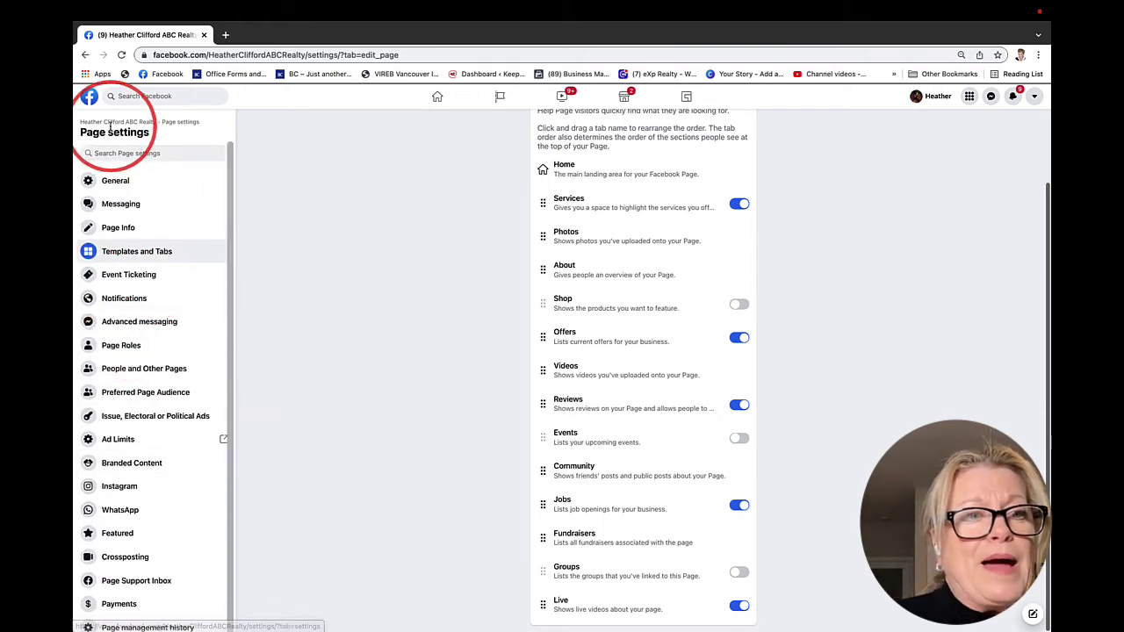
left_click(111, 185)
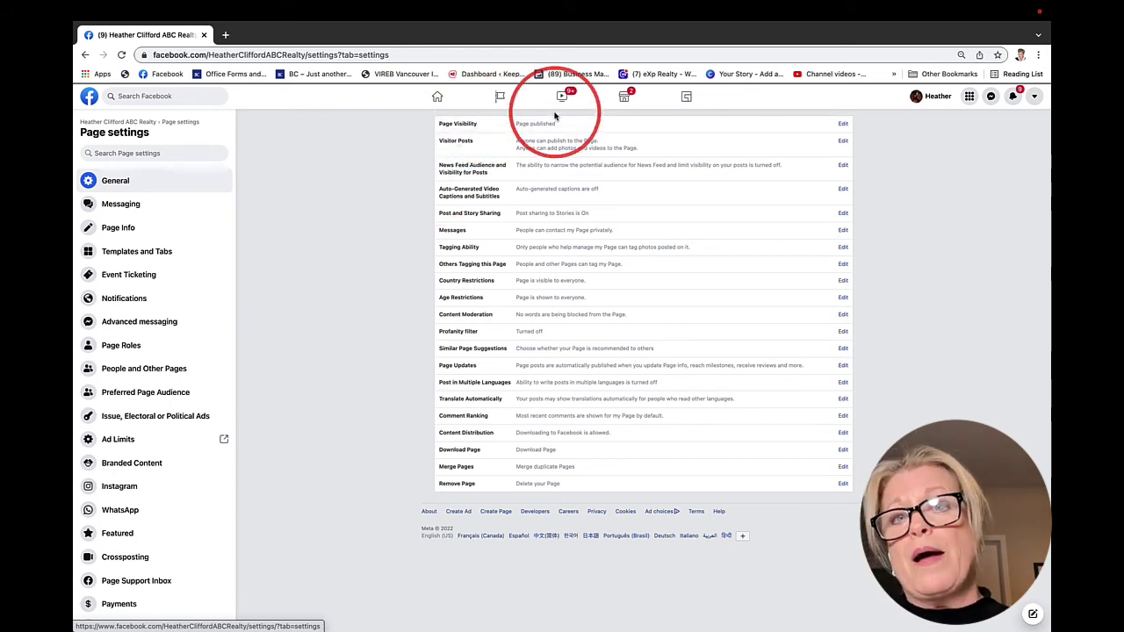
left_click(839, 125)
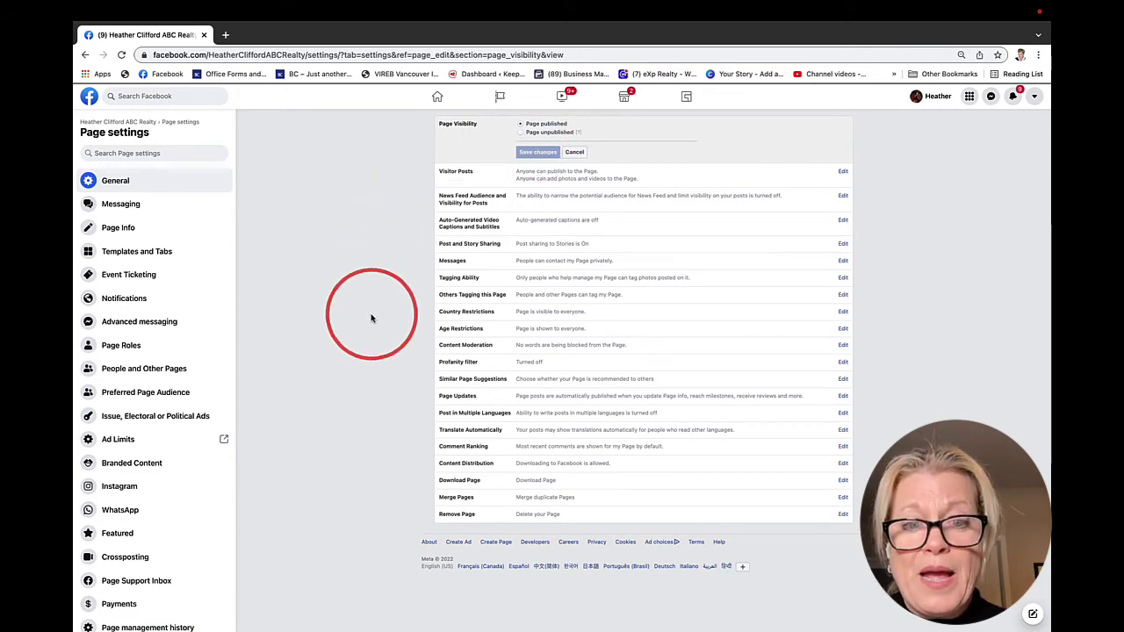
left_click(471, 365)
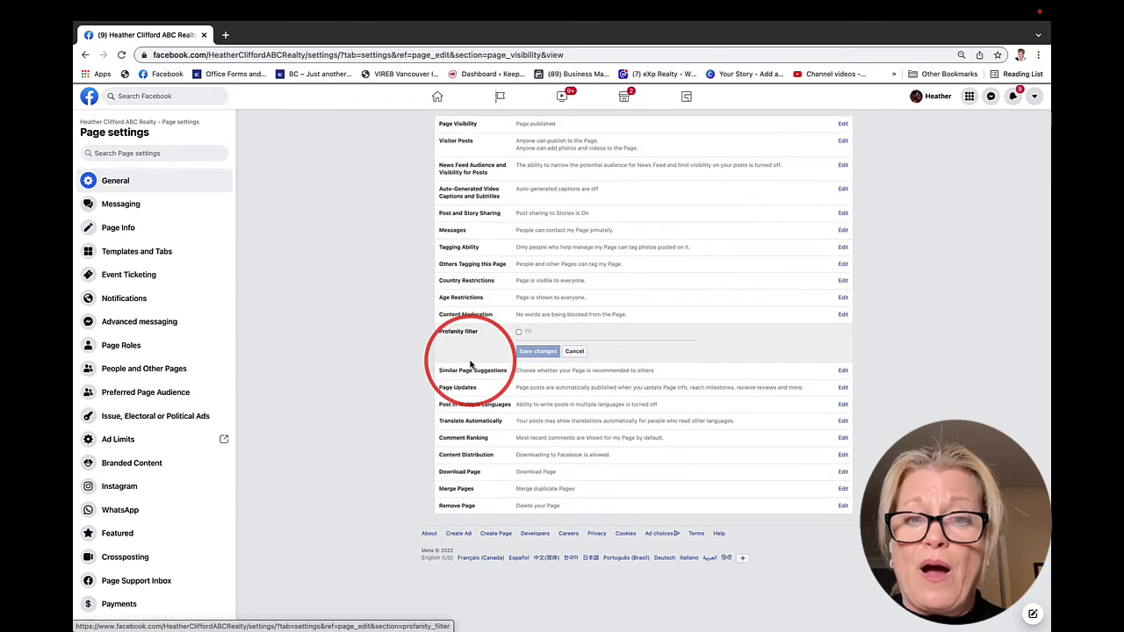
left_click(518, 332)
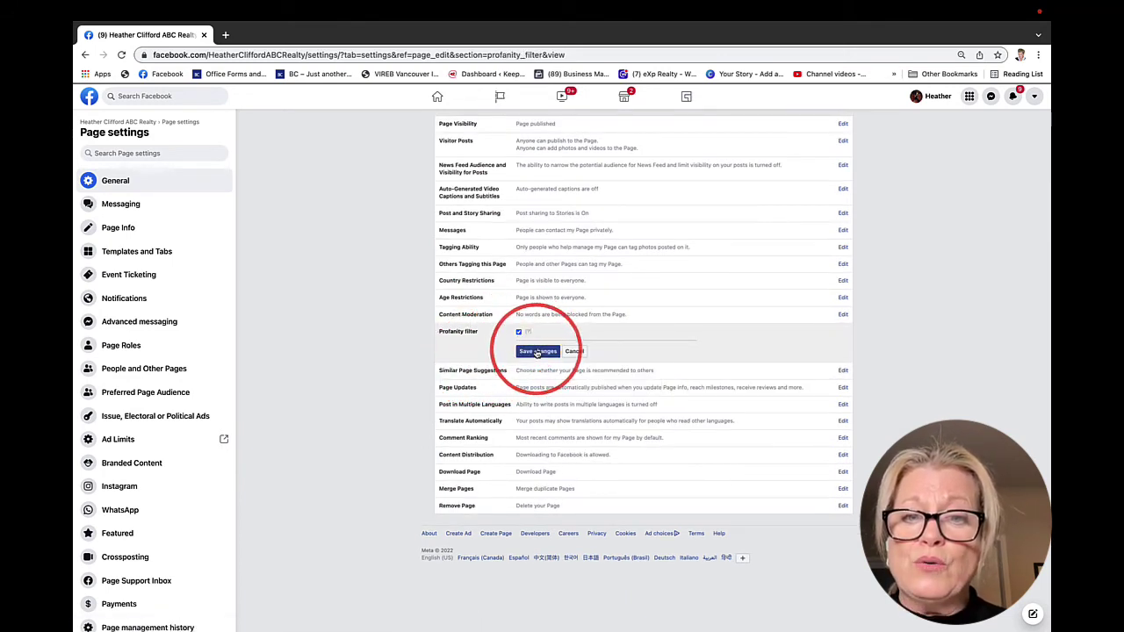
left_click(536, 352)
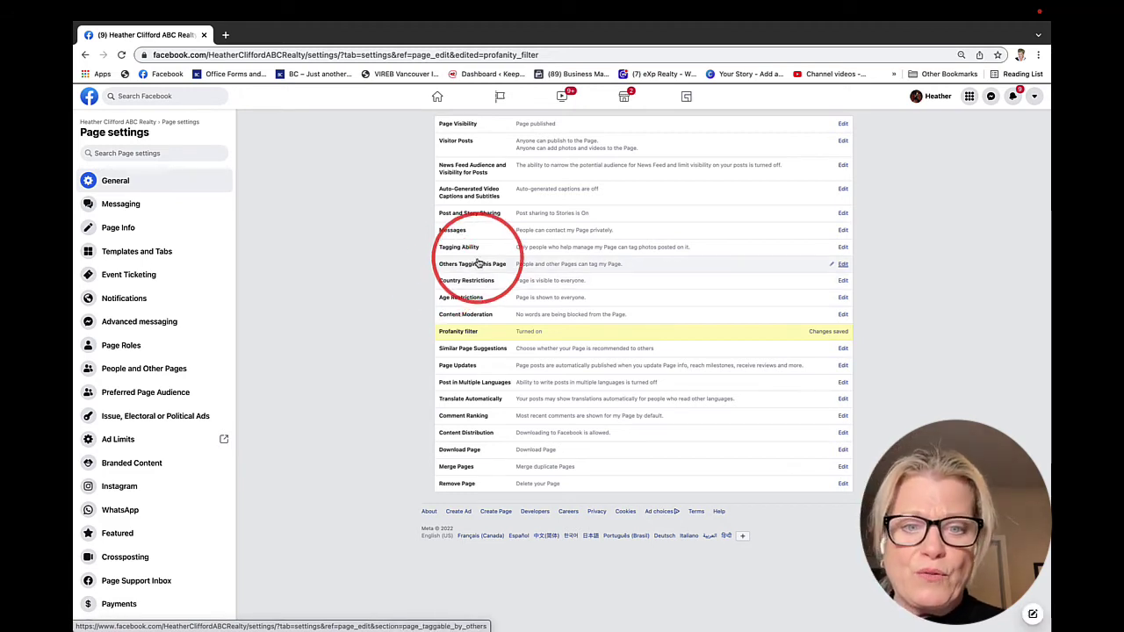
Enable Post in Multiple Languages and save the setting
left_click(463, 385)
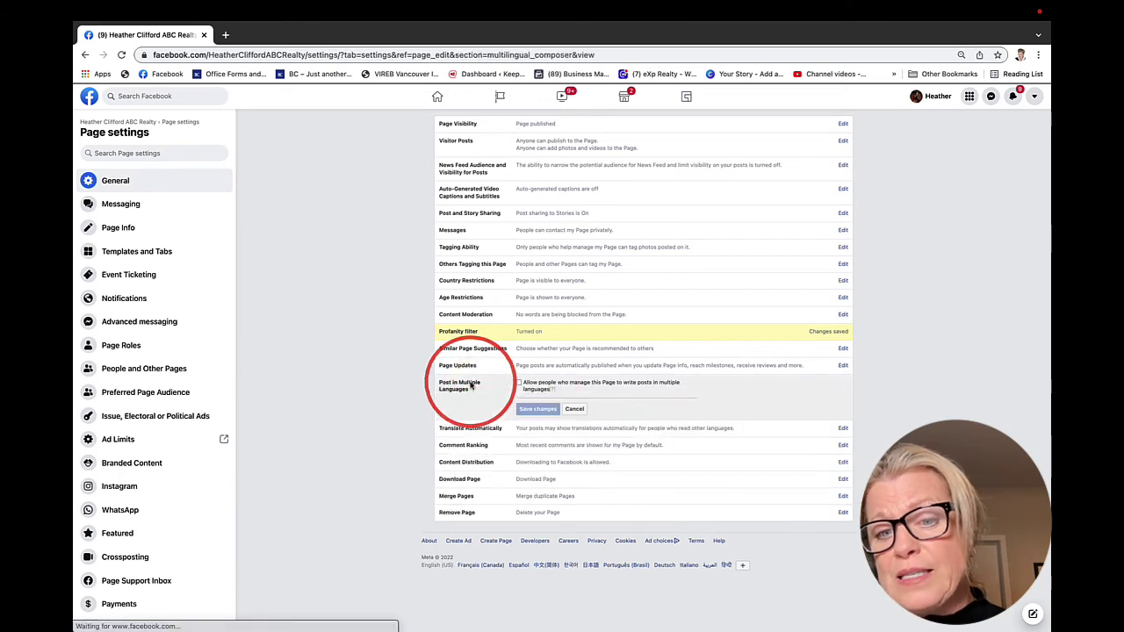
left_click(519, 383)
left_click(535, 411)
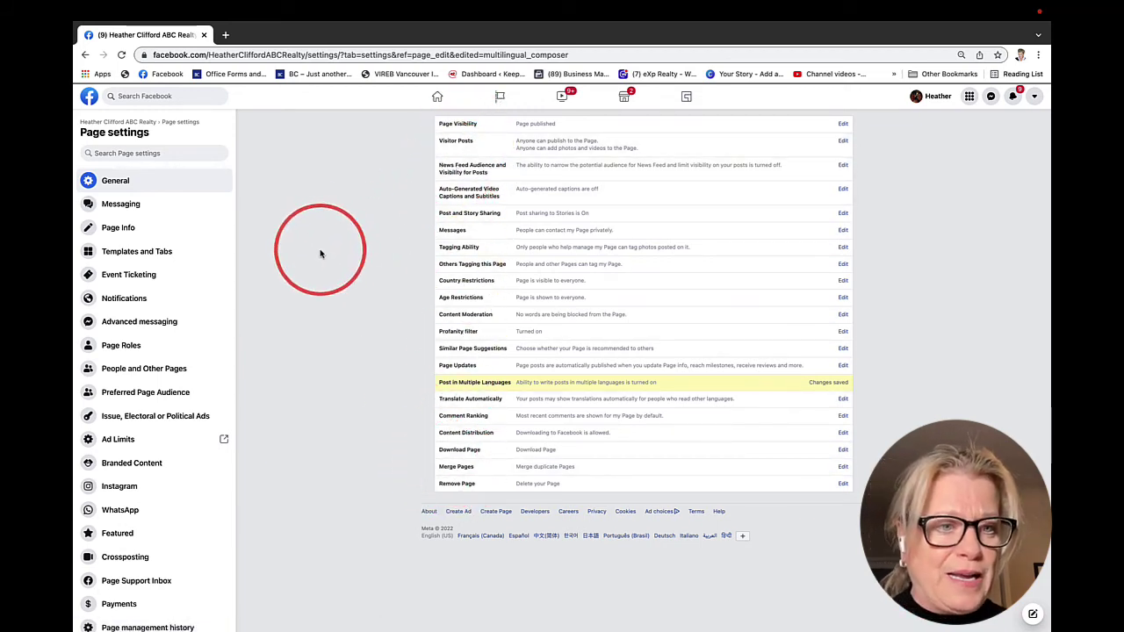
Show the Page Roles settings listing the page's admin and role-assignment options
left_click(118, 348)
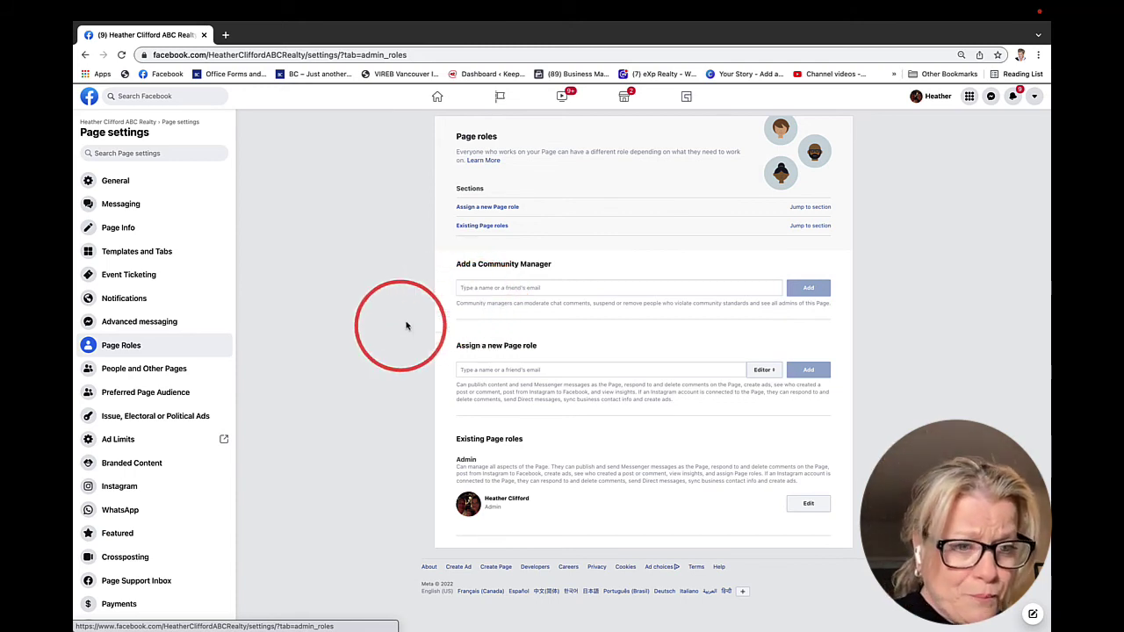
Start connecting an Instagram account with message access, leaving its login tab open
left_click(109, 488)
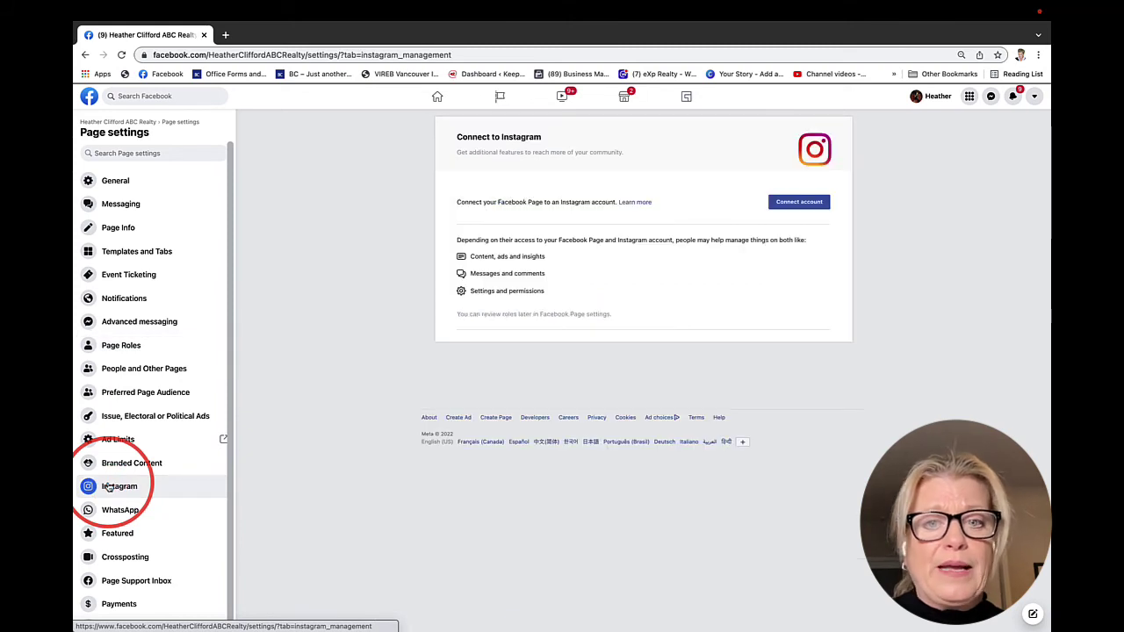
left_click(790, 203)
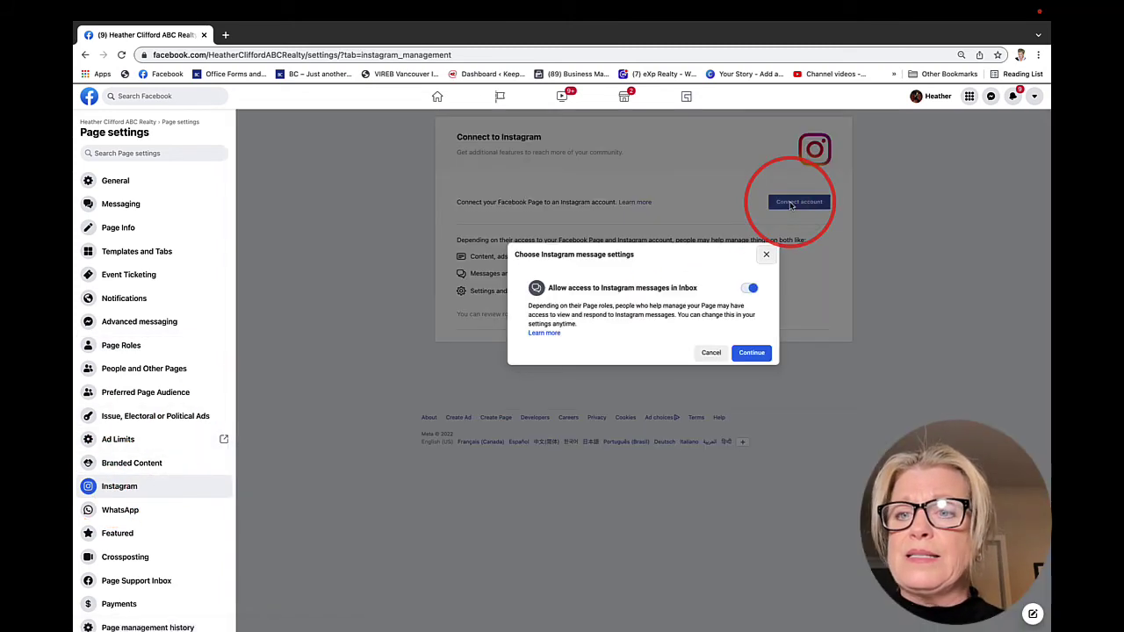
left_click(751, 354)
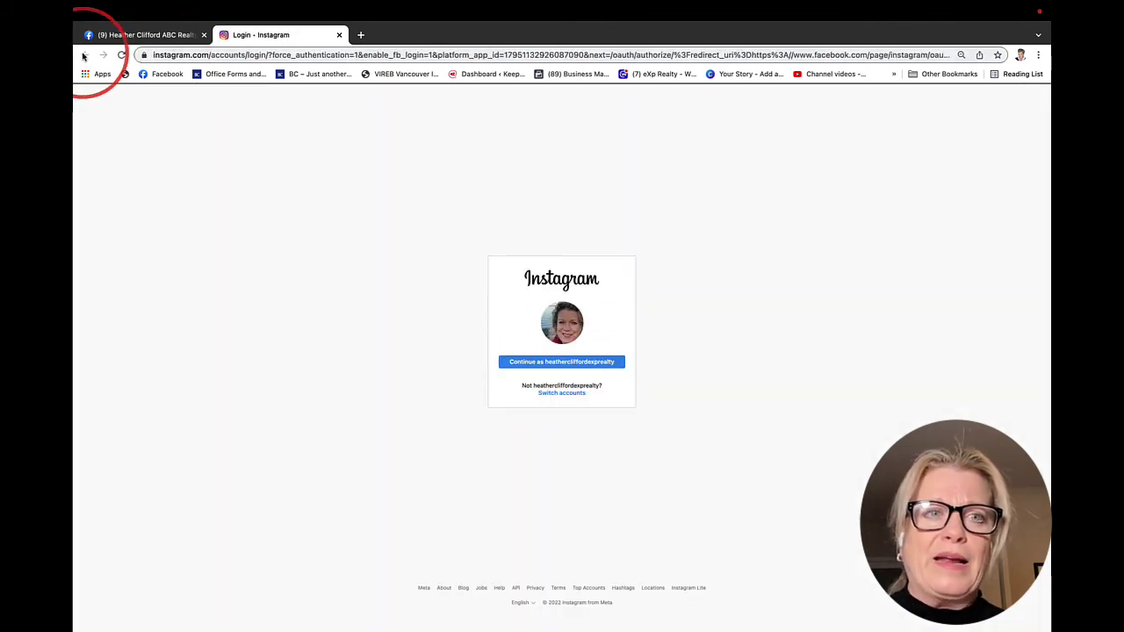
left_click(130, 35)
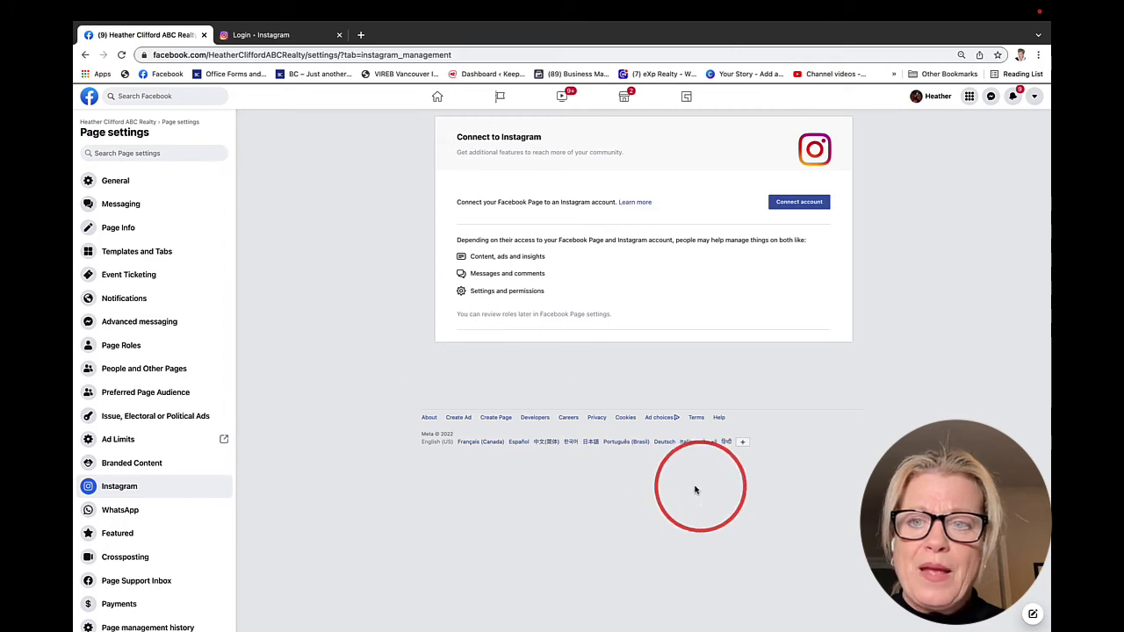
scroll(171, 596, "down", 1)
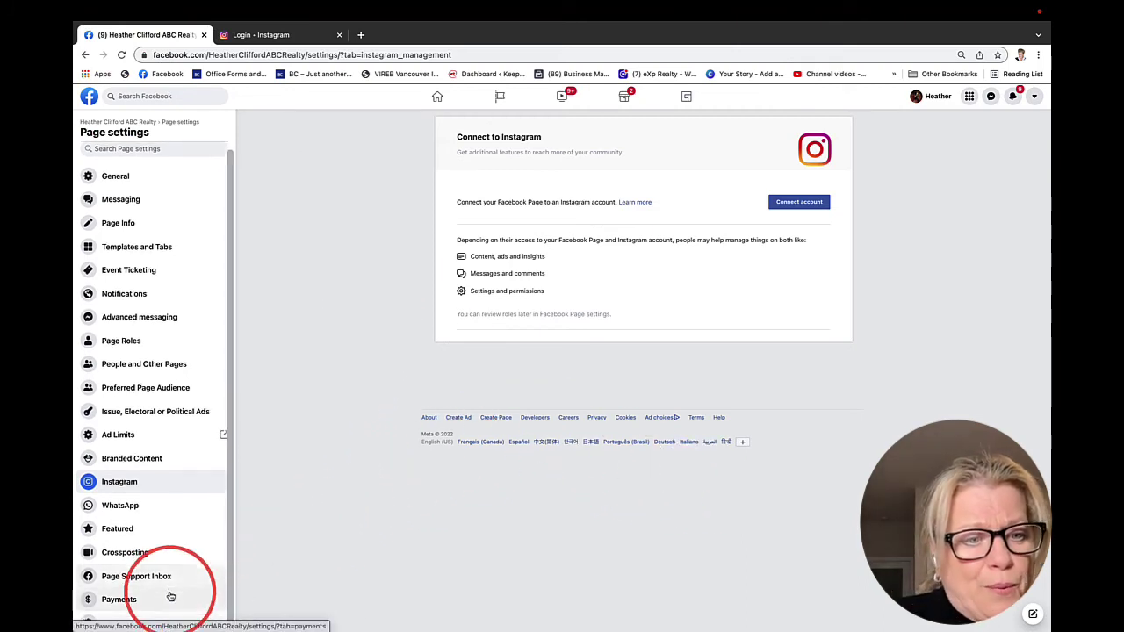
scroll(170, 596, "down", 2)
scroll(170, 596, "up", 2)
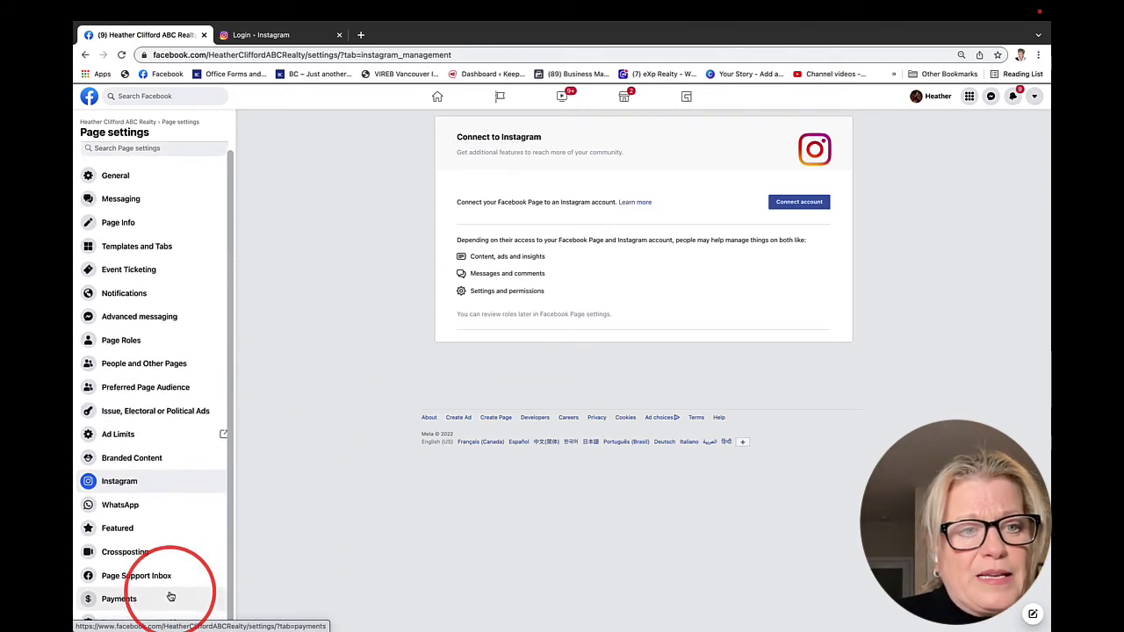
scroll(171, 596, "up", 1)
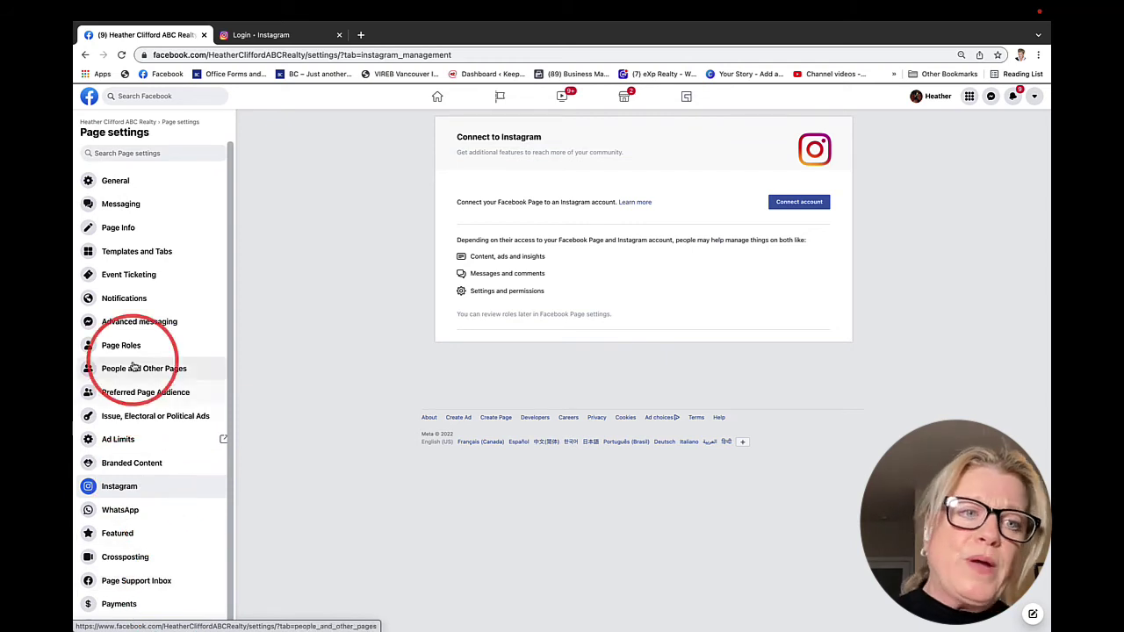
Review the Messaging settings, with greeting off and the Messenger link, then return to the business page
left_click(128, 205)
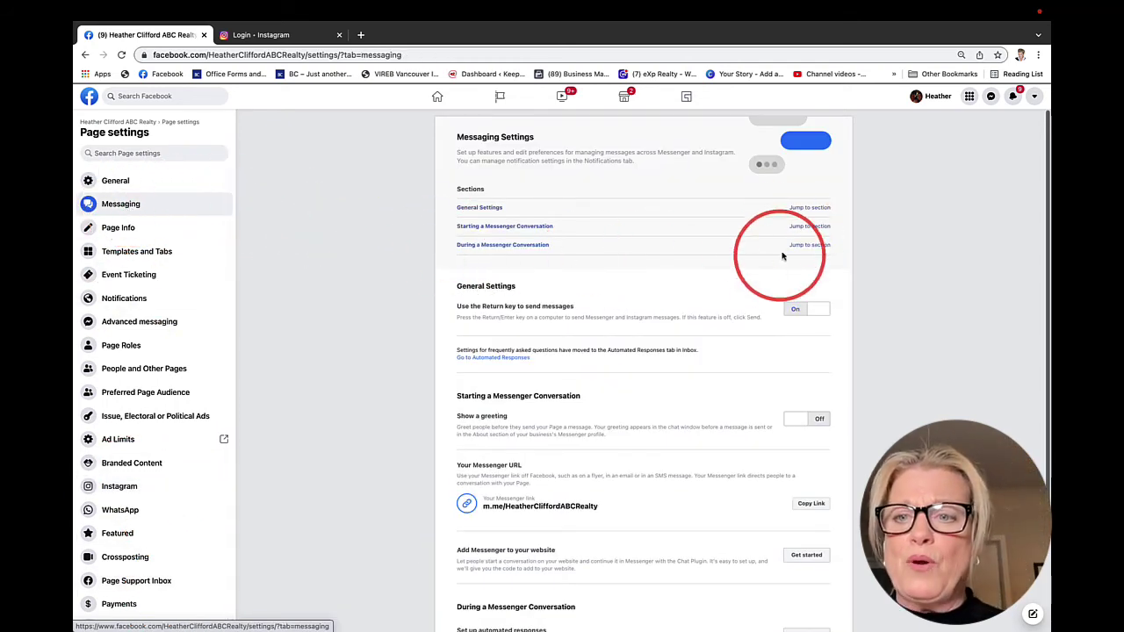
scroll(673, 433, "down", 1)
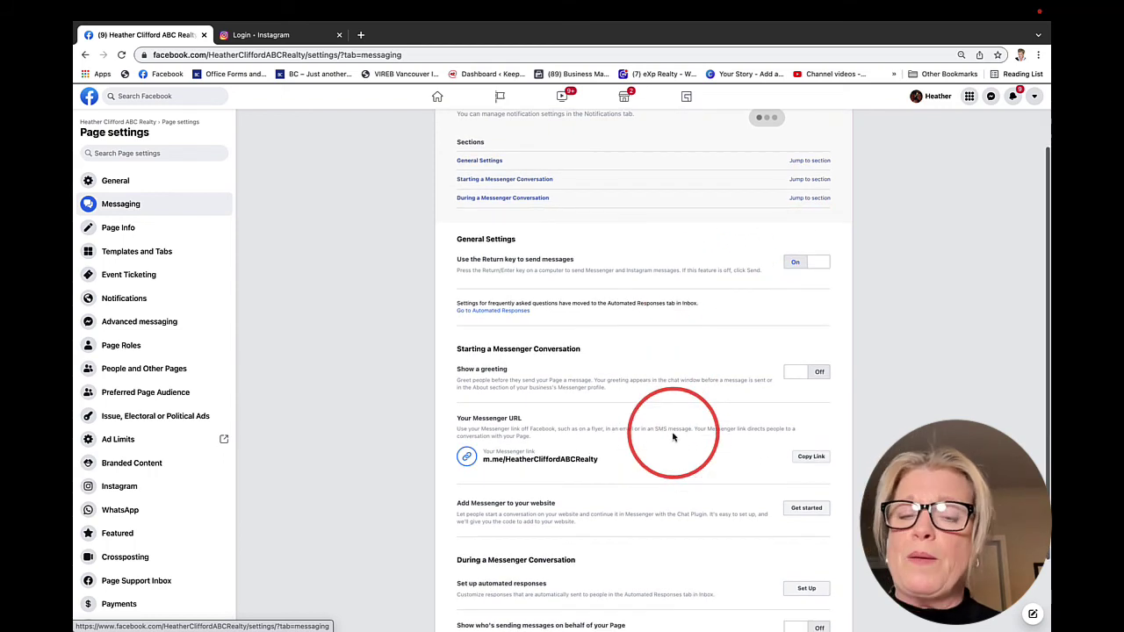
scroll(674, 437, "up", 1)
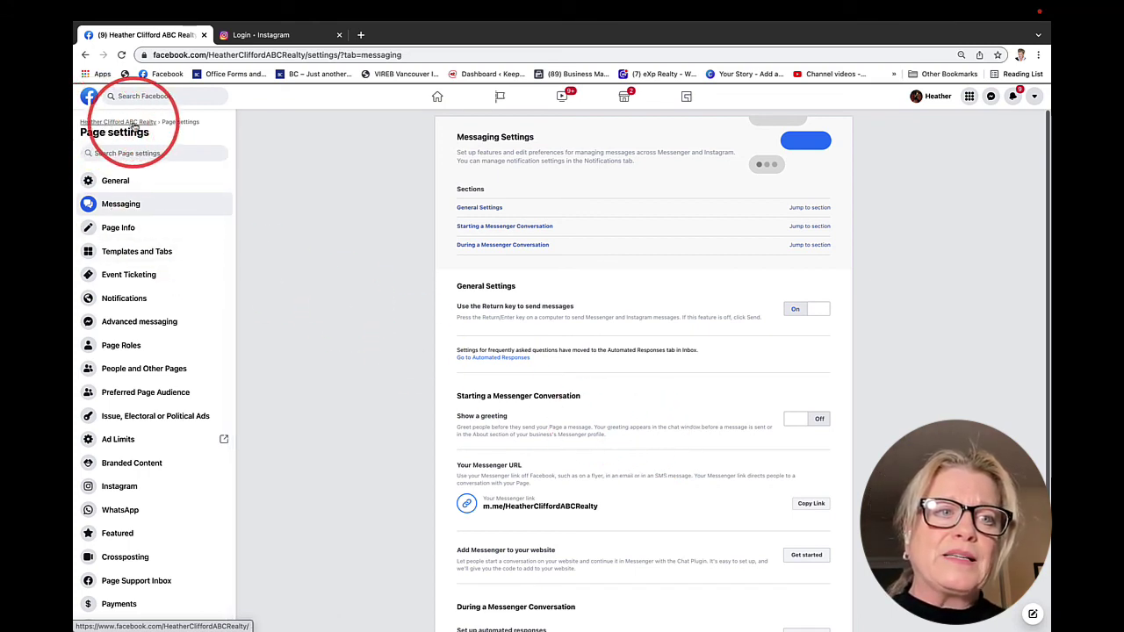
left_click(115, 125)
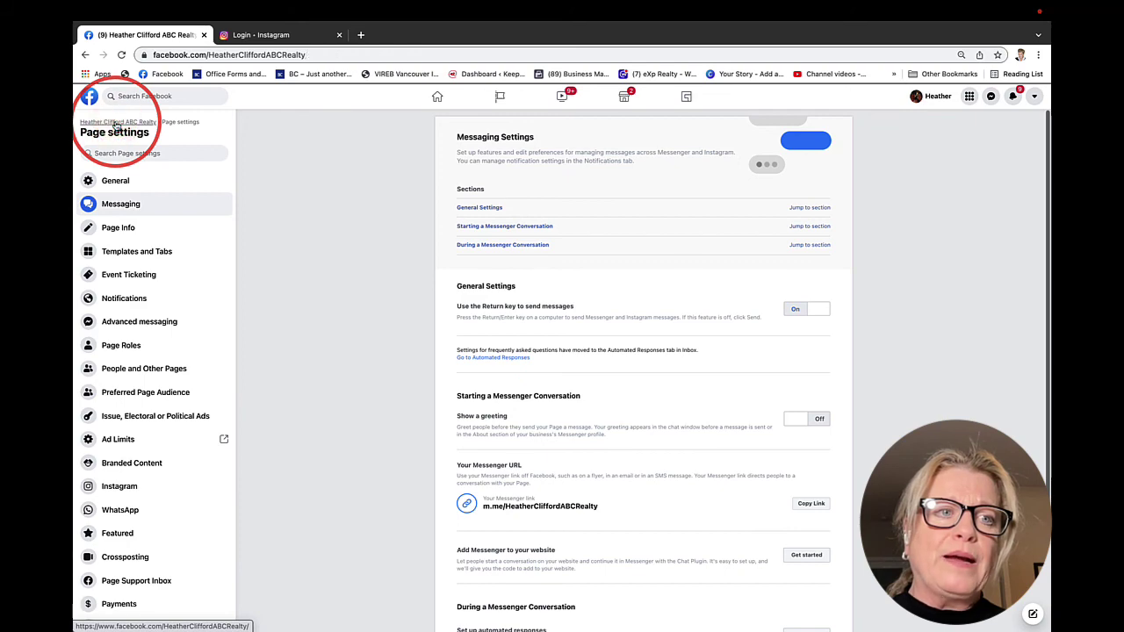